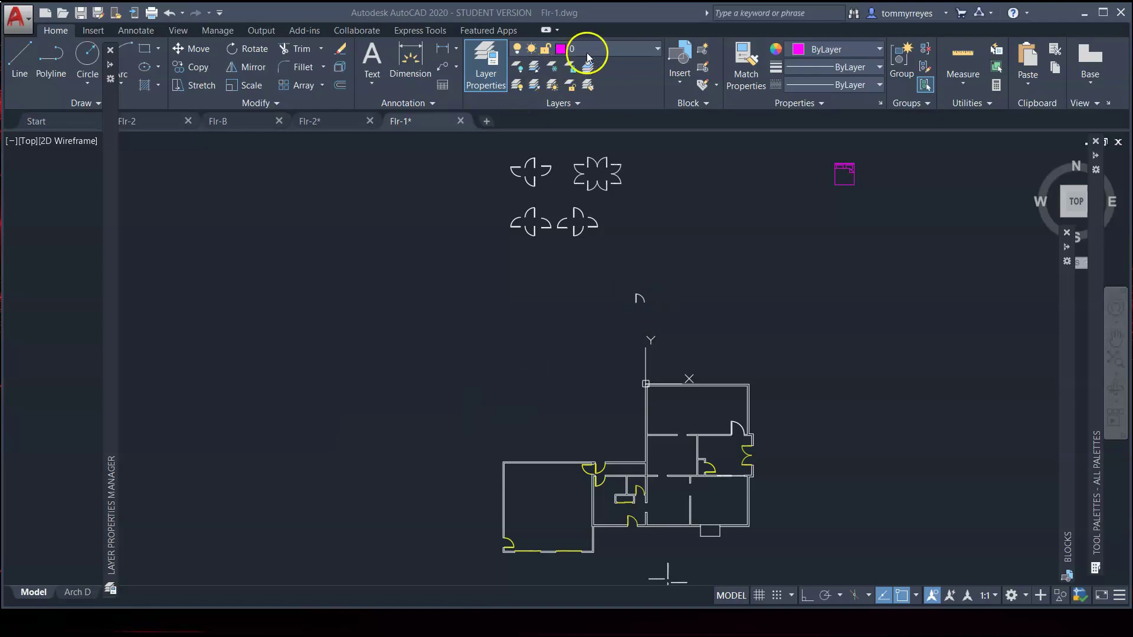
- In Layer Properties, create a new layer A-GLAZ coloured yellow
click(652, 49)
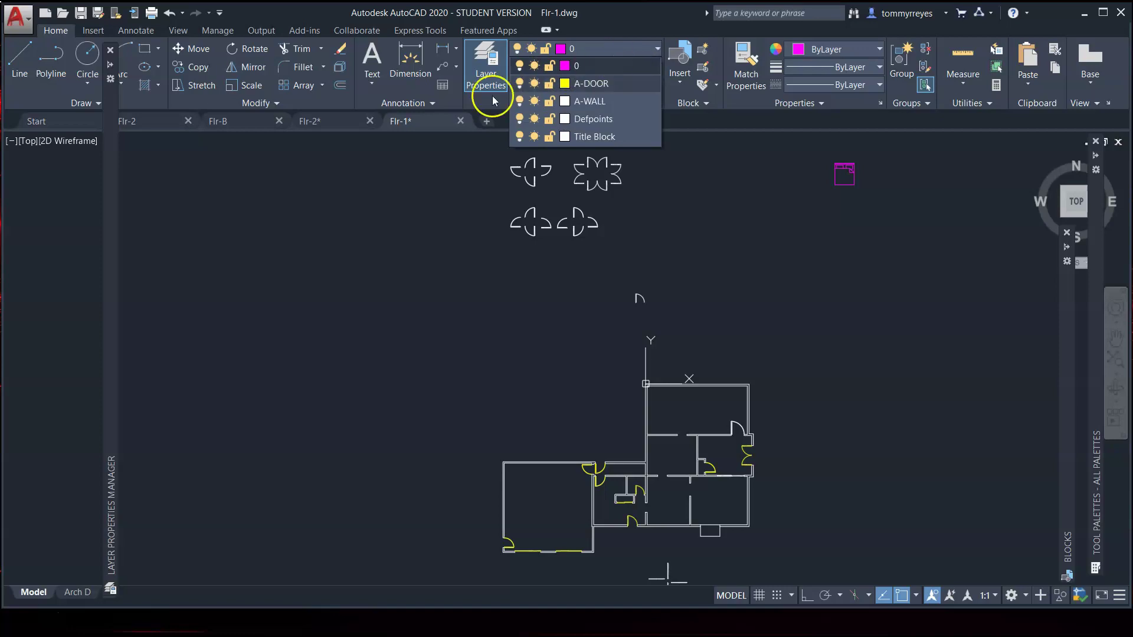
click(484, 62)
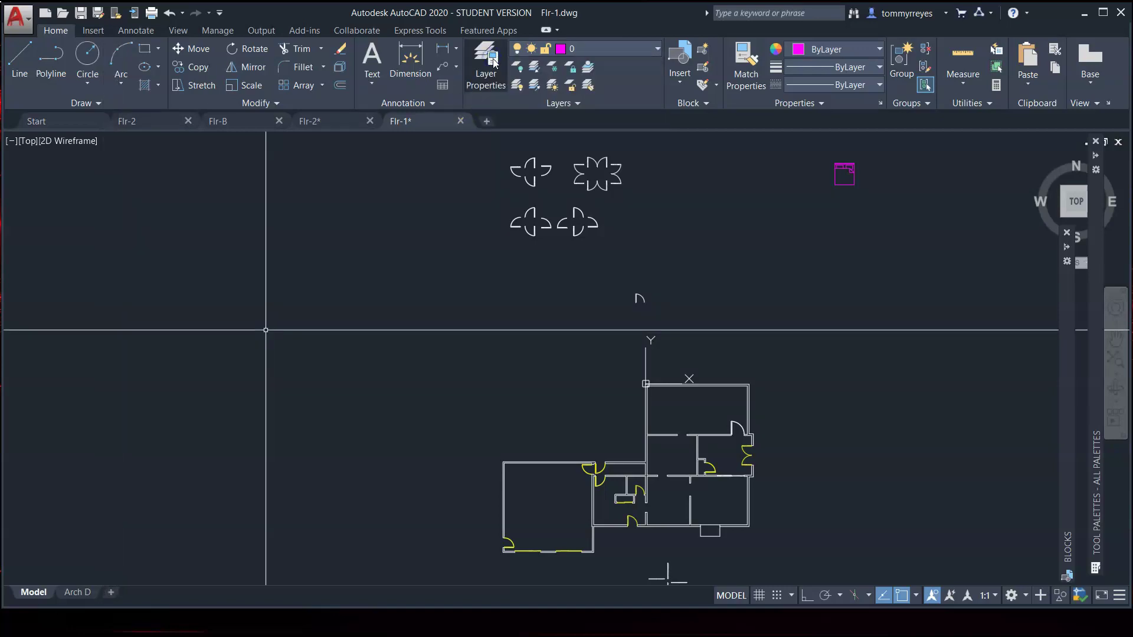
click(486, 65)
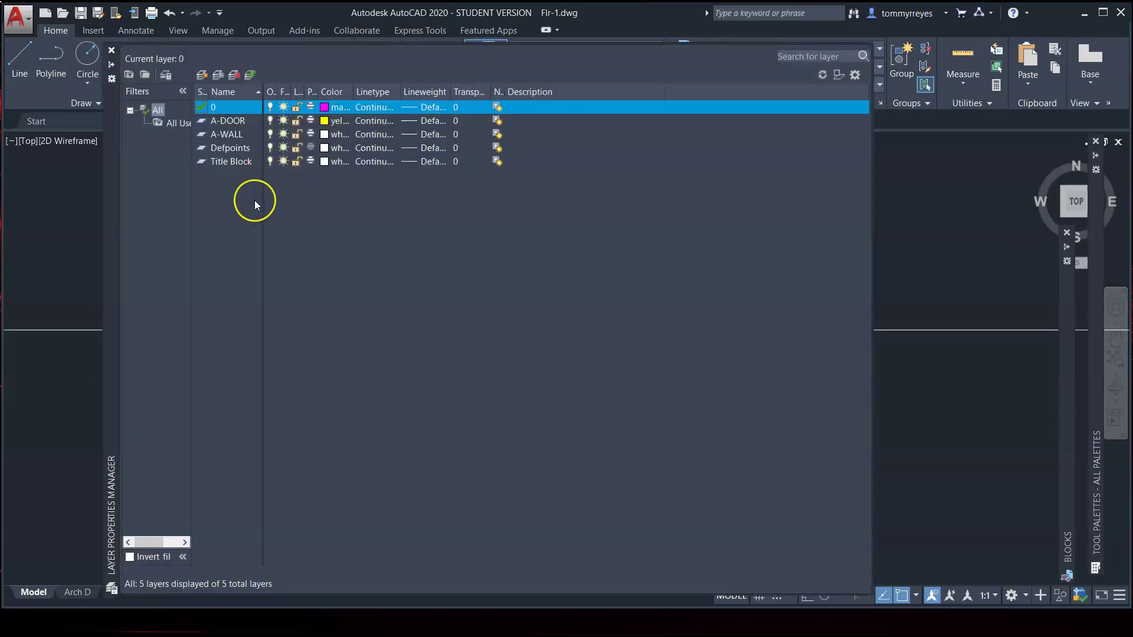
click(203, 77)
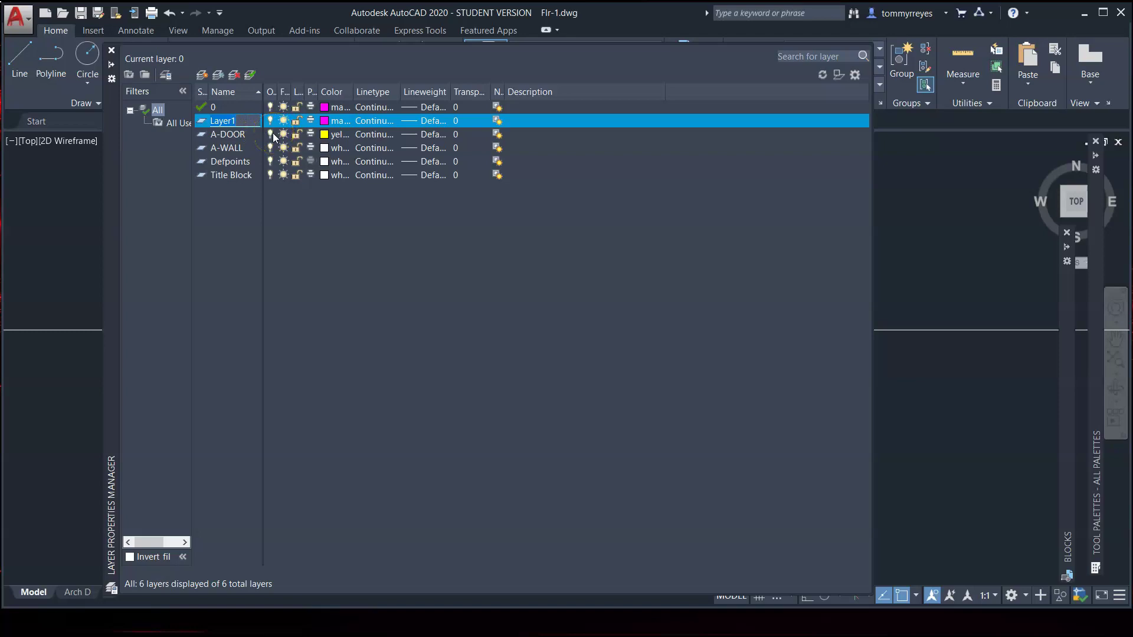
text(A-GLAZ)
click(324, 121)
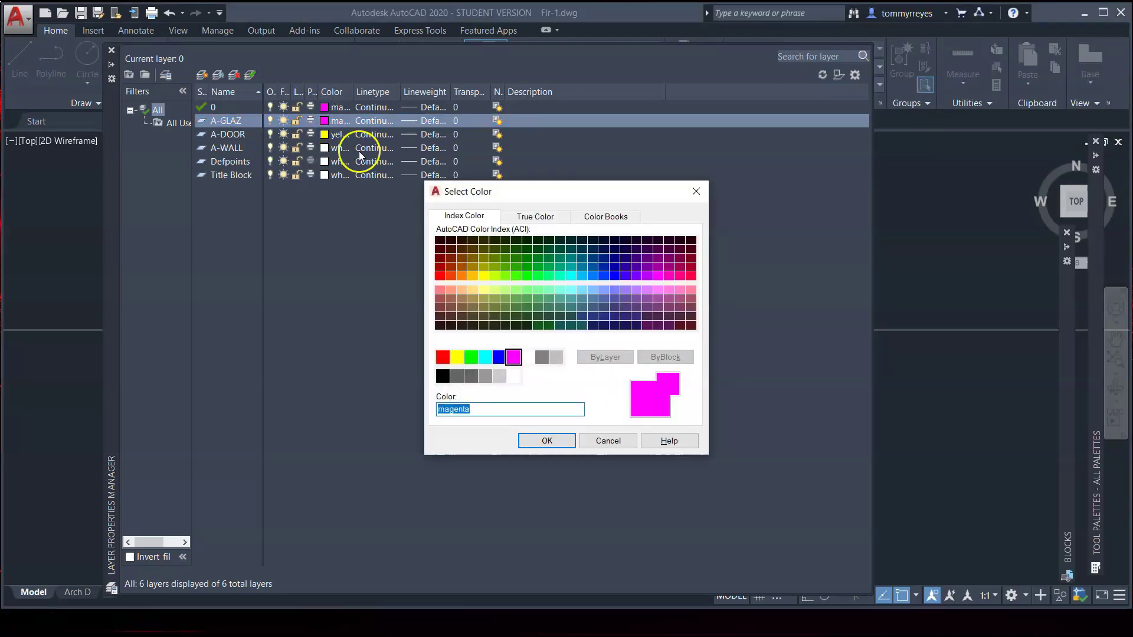
click(458, 357)
click(538, 444)
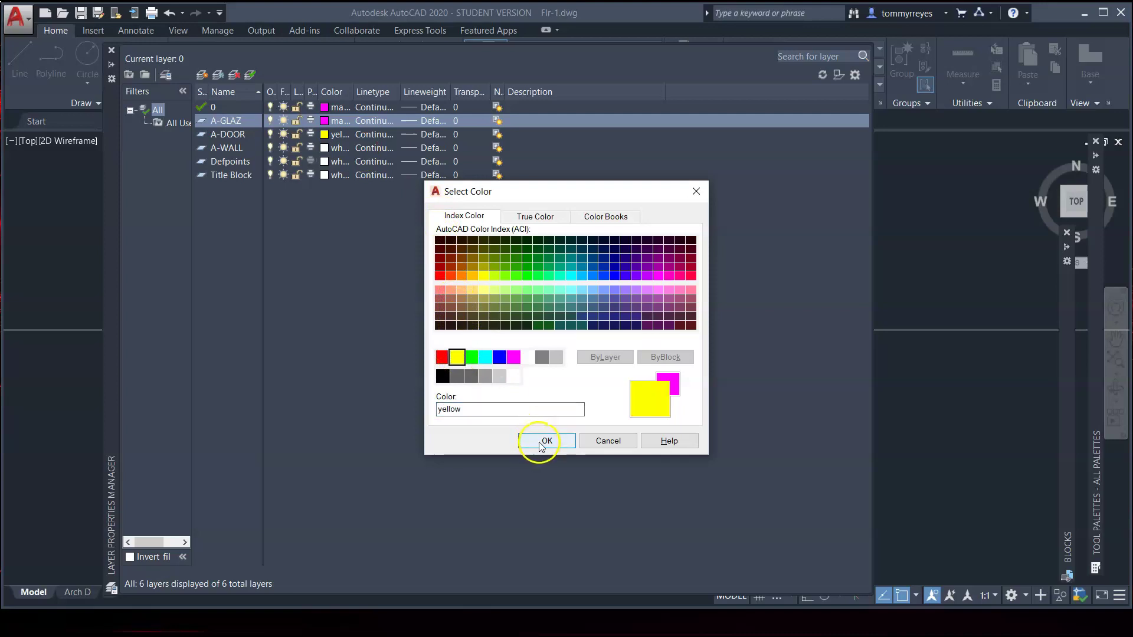
click(540, 443)
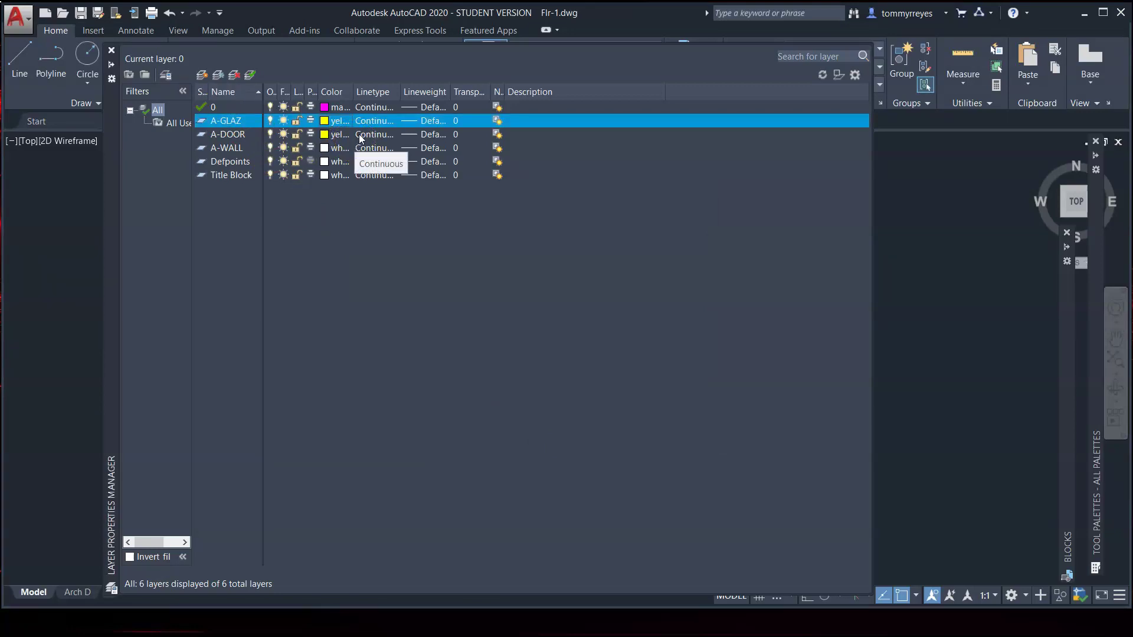
- Add a second layer named A-GLAZ-SILL and make it red
click(202, 74)
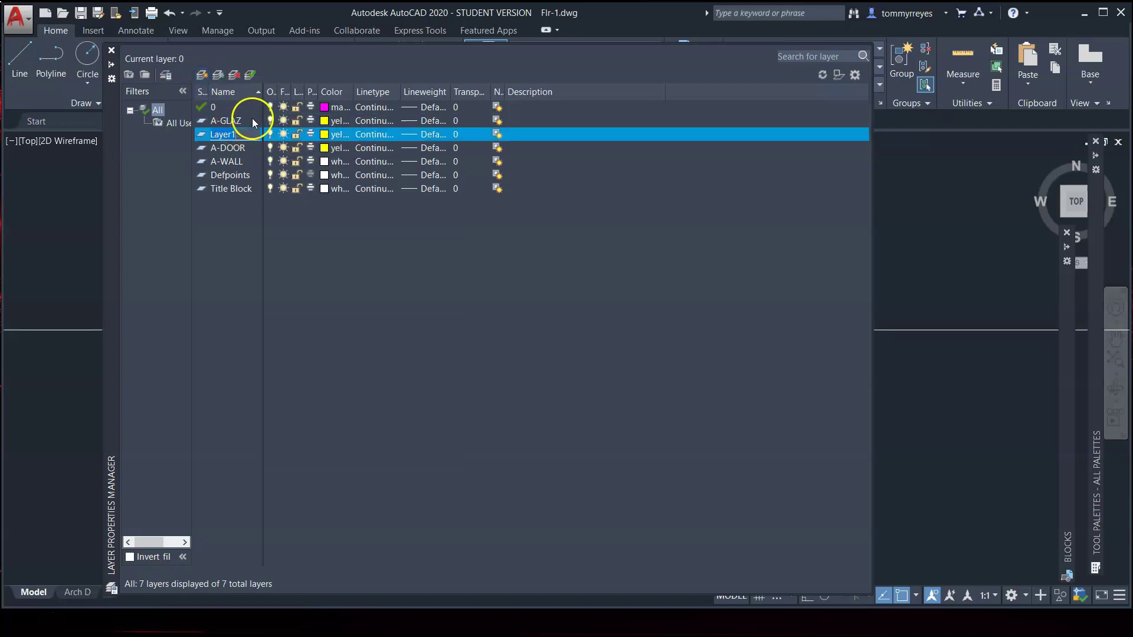
text(A-GLZ)
key(BackSpace)
text(AZ-SILL)
click(326, 134)
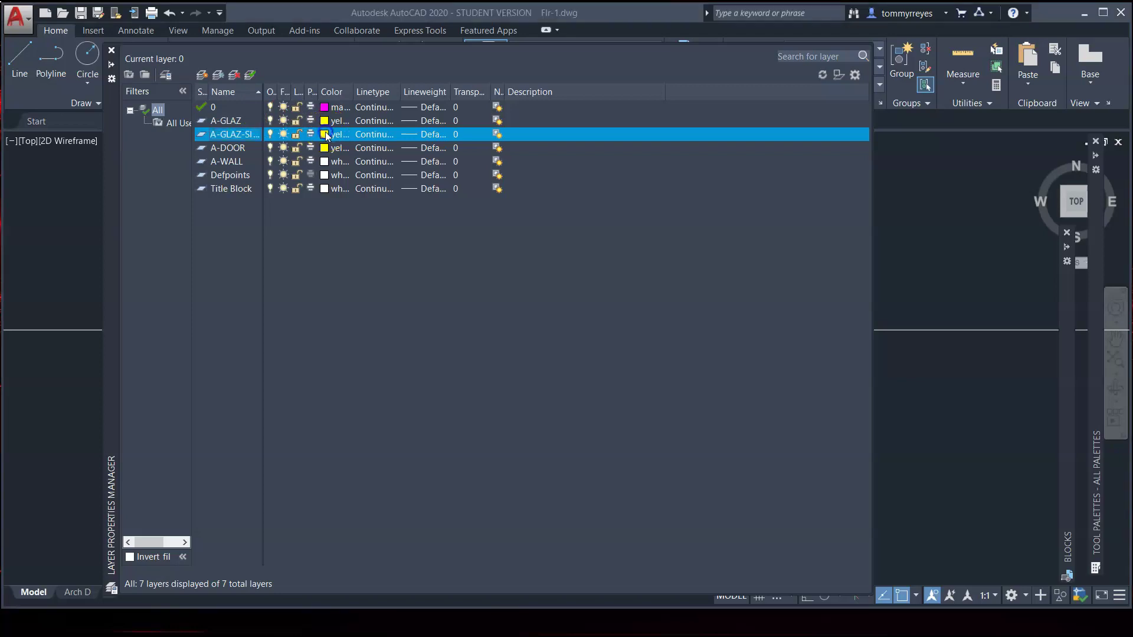
click(440, 357)
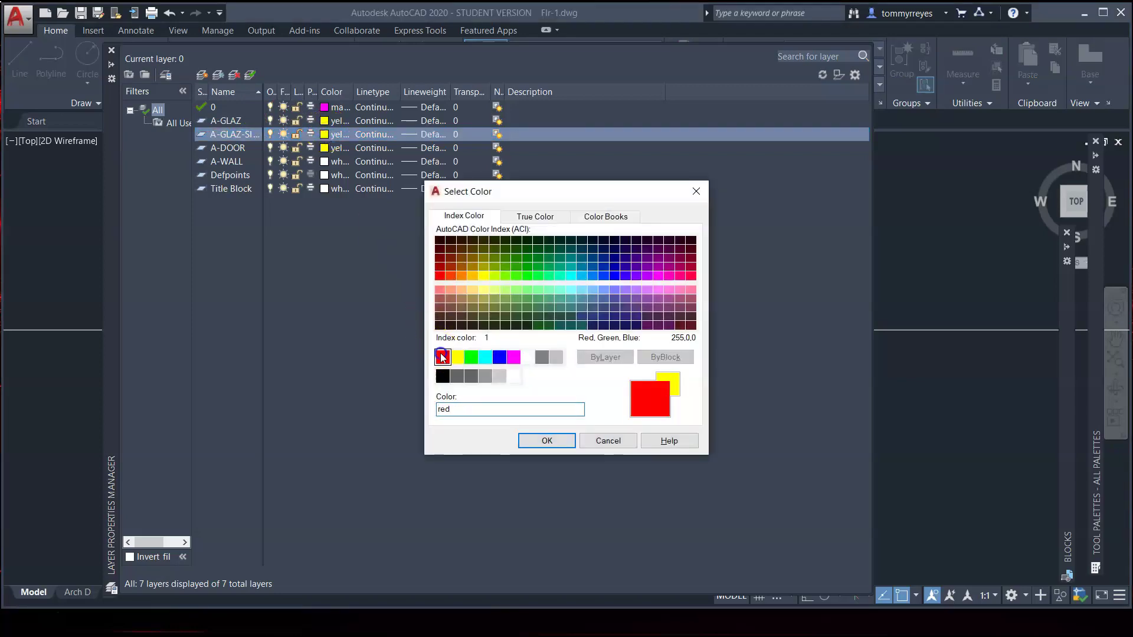
click(540, 440)
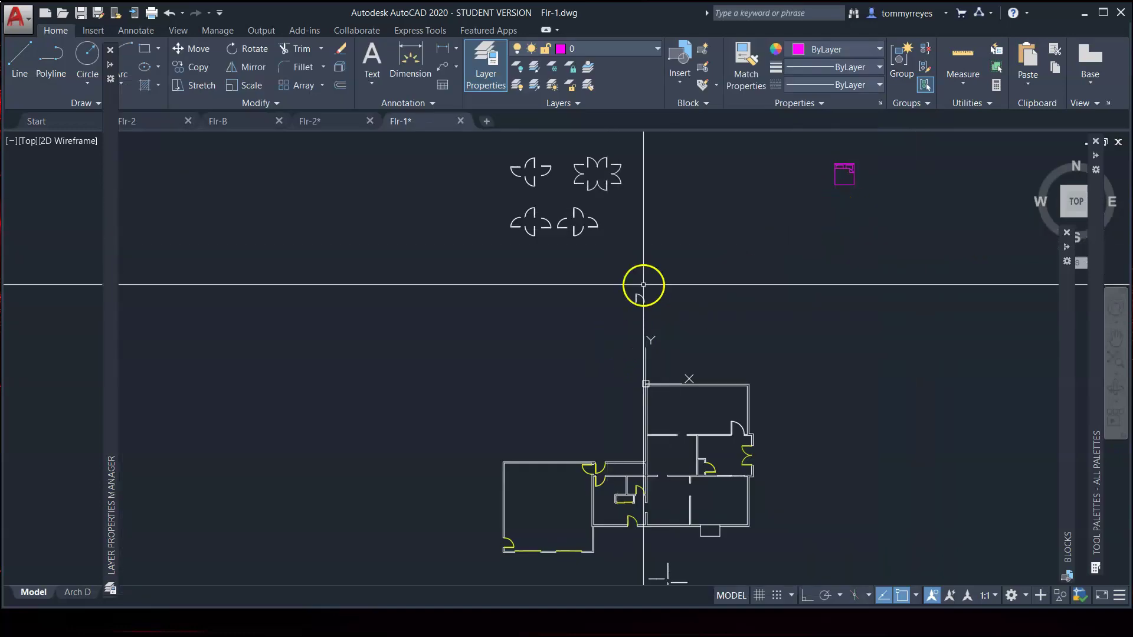
- Check the new layers in the Layer dropdown, then switch to the Flr-B drawing
click(646, 47)
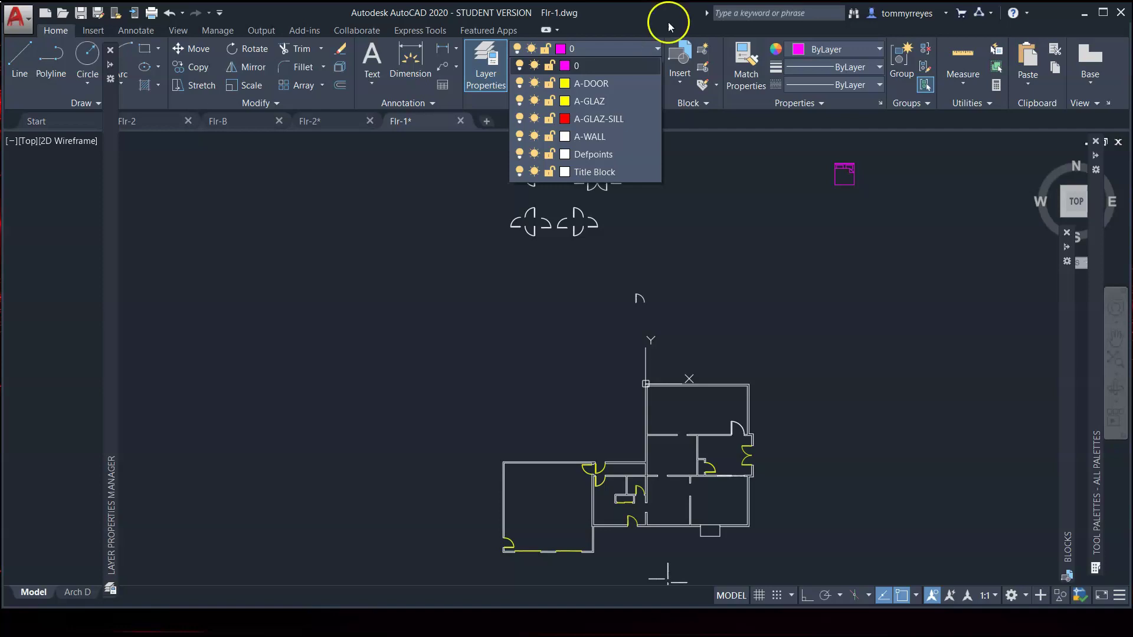
mouse_move(235, 122)
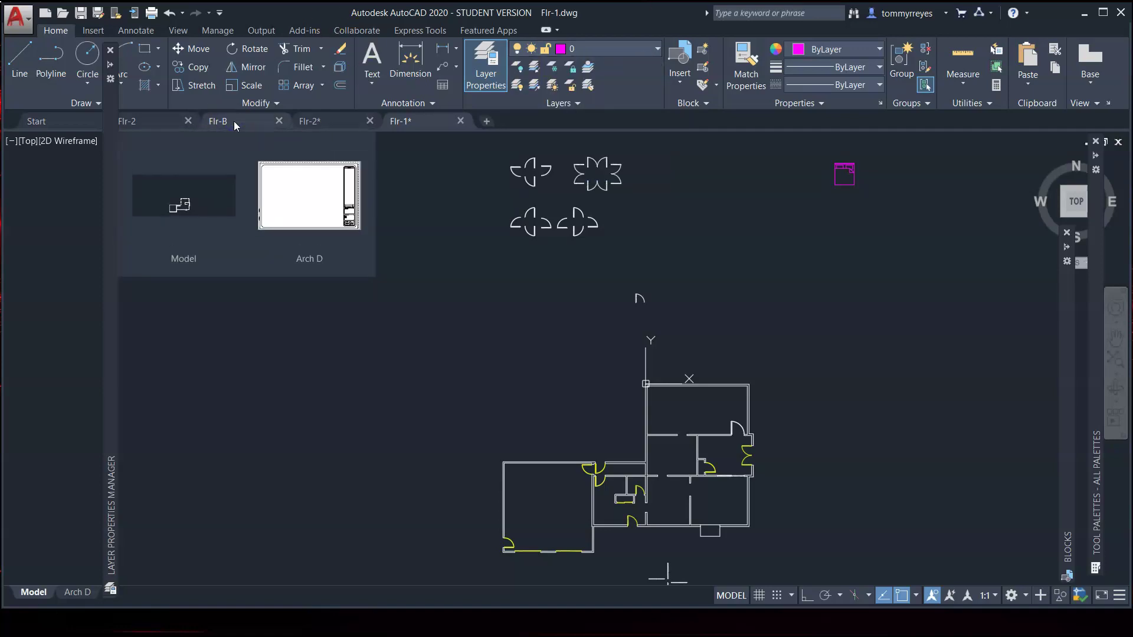
- Enter Flr-B's model space and zoom in on the window opening in the top wall
click(188, 189)
scroll(594, 428, up, 4)
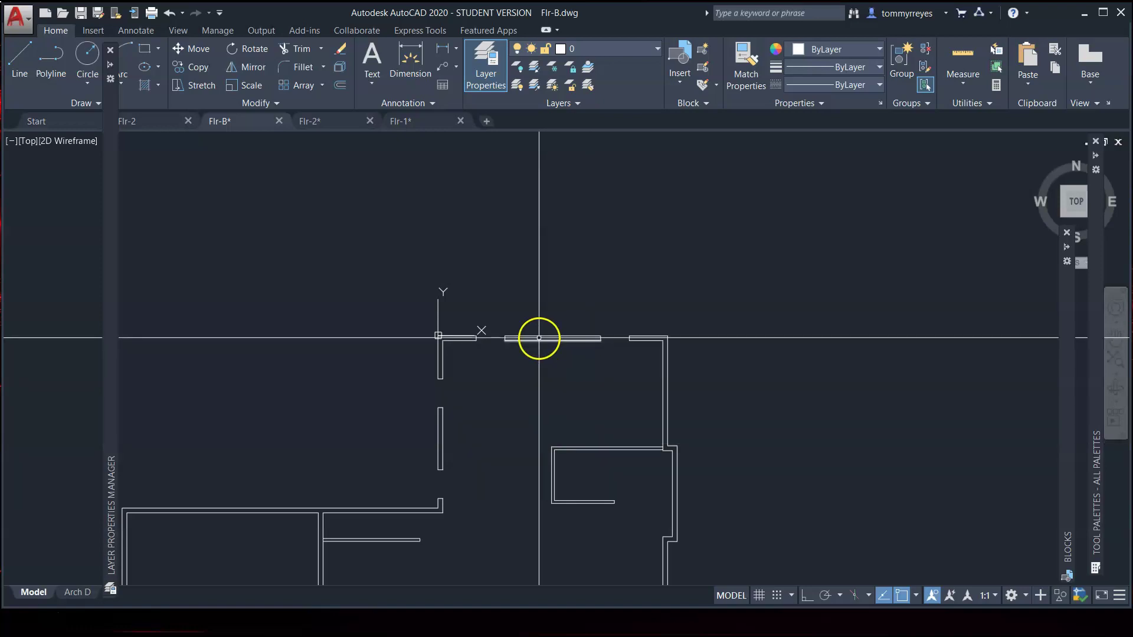
scroll(514, 335, up, 4)
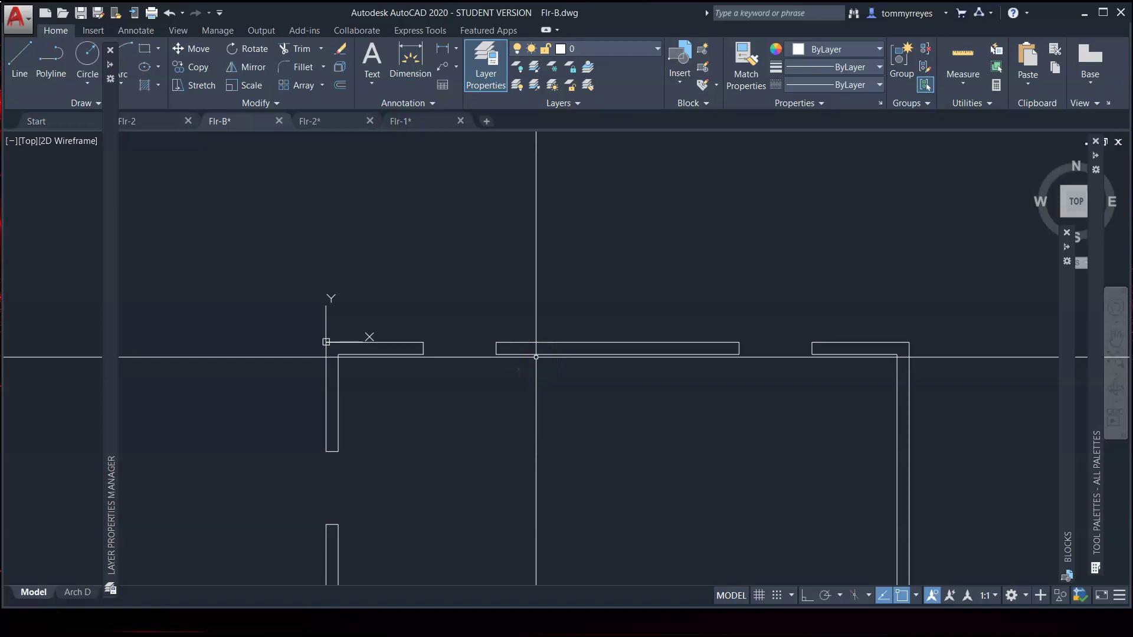
scroll(435, 351, up, 5)
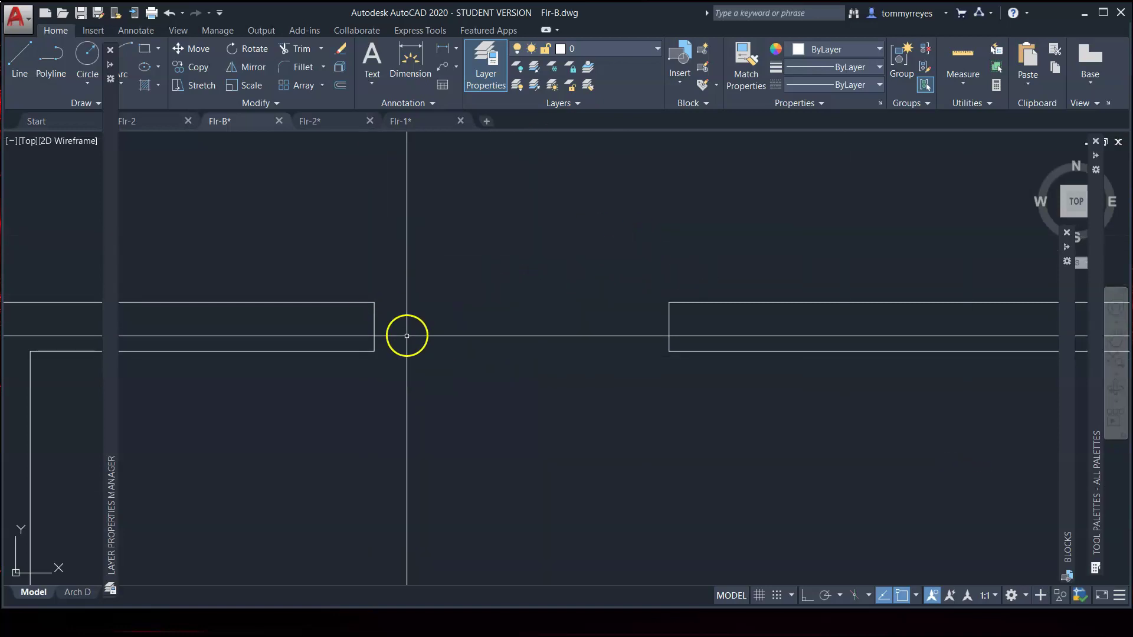
scroll(418, 332, down, 4)
scroll(418, 333, up, 4)
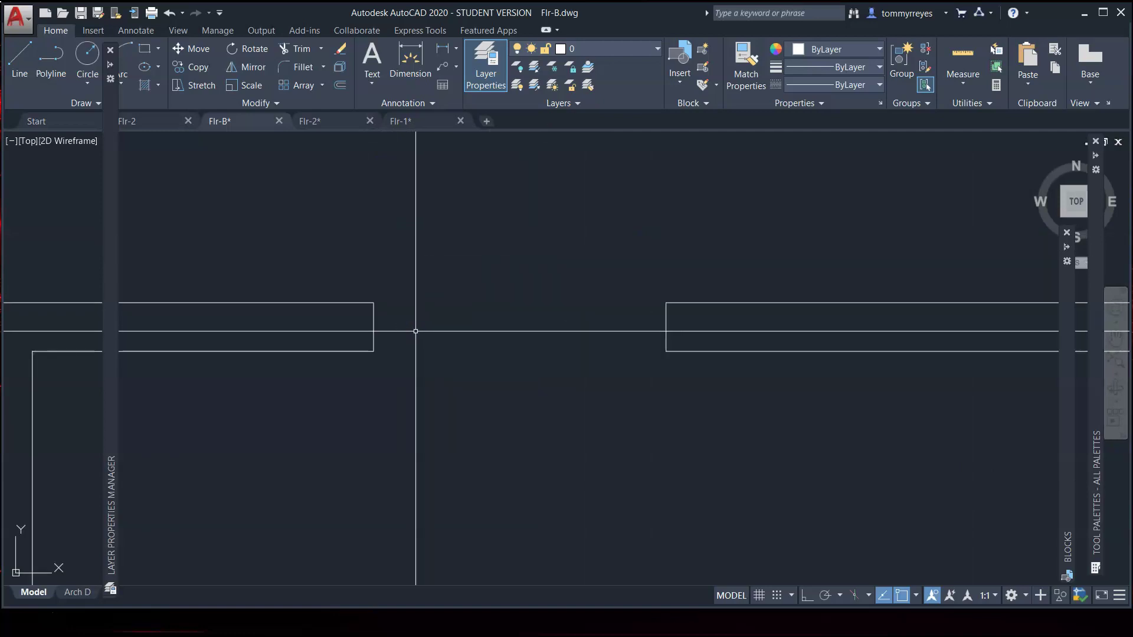
- On layer A-GLAZ-SILL, draw red sill lines across the top and bottom of the opening
click(644, 49)
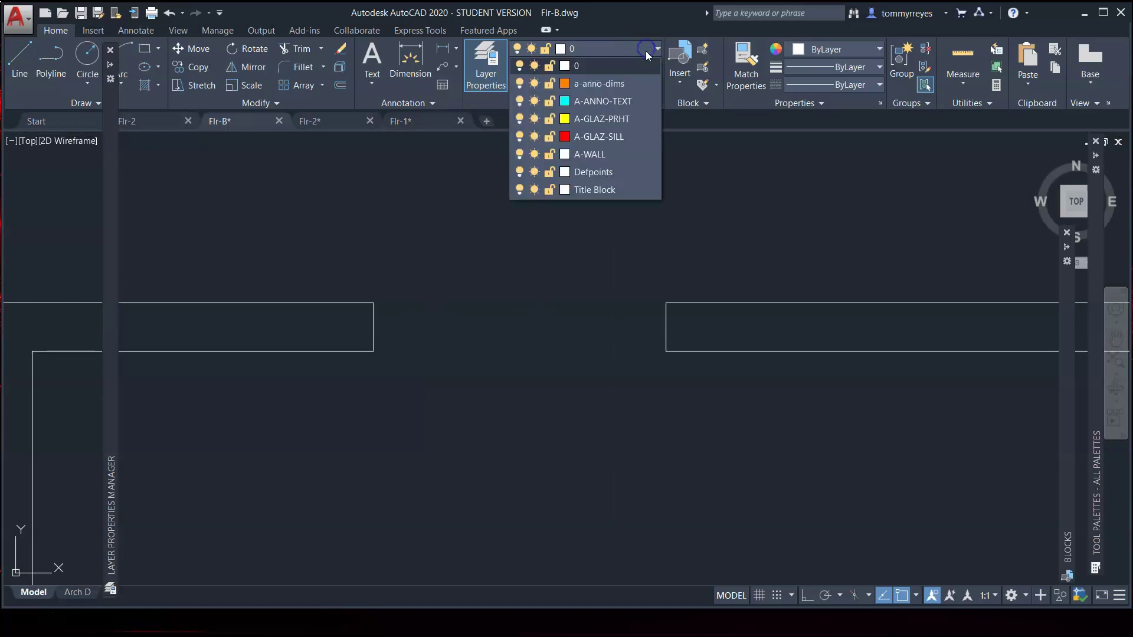
click(625, 138)
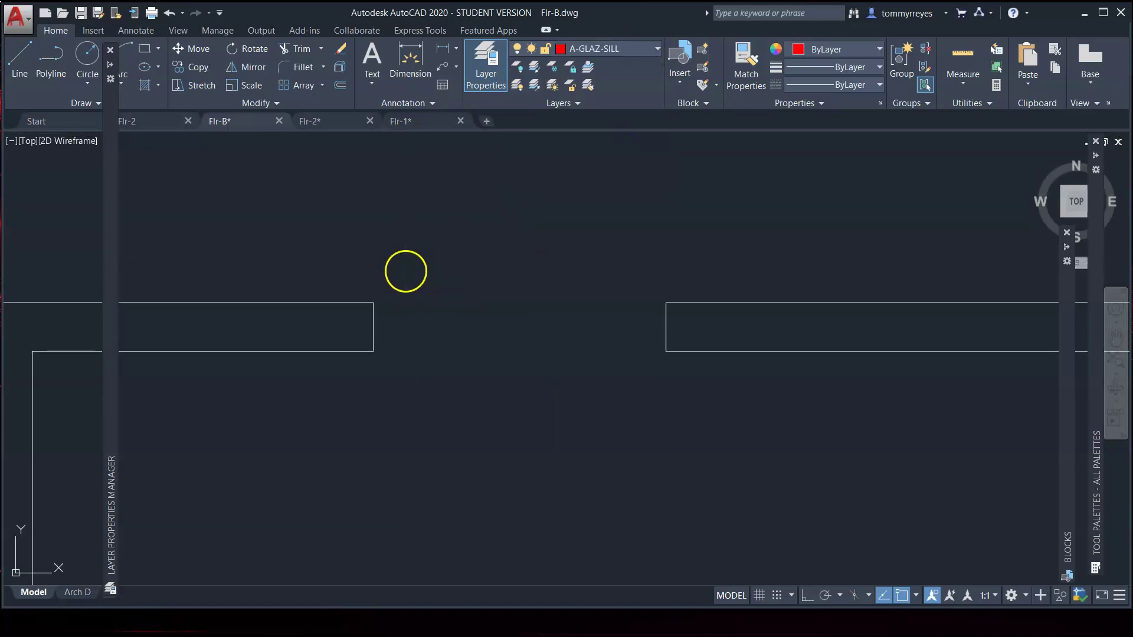
text(l)
key(Return)
click(374, 302)
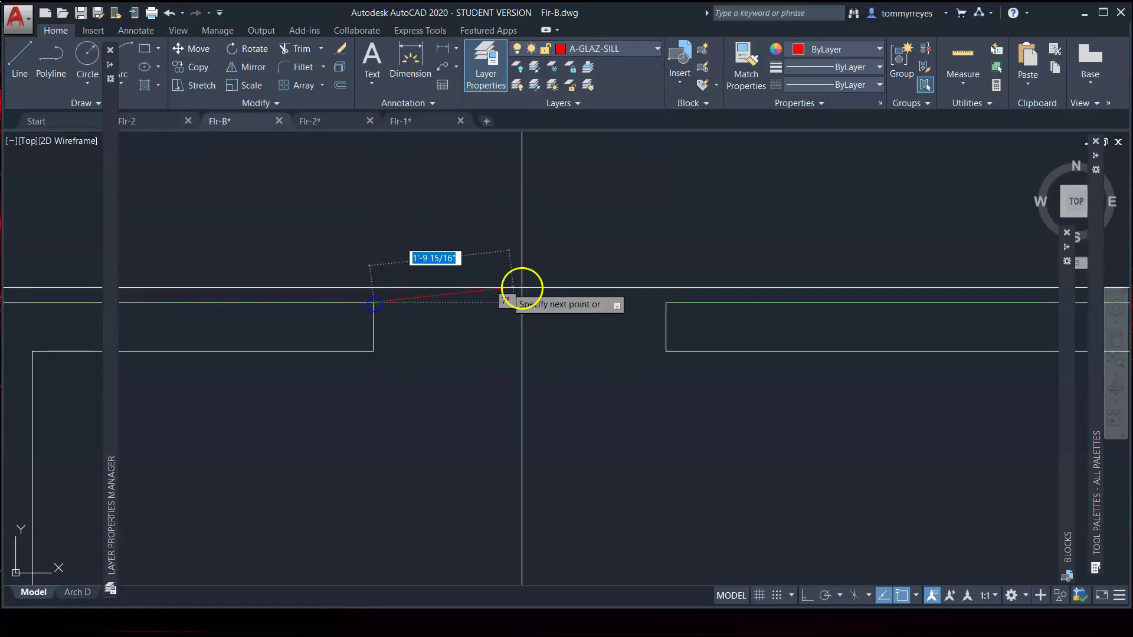
click(659, 303)
key(Return)
key(Return)
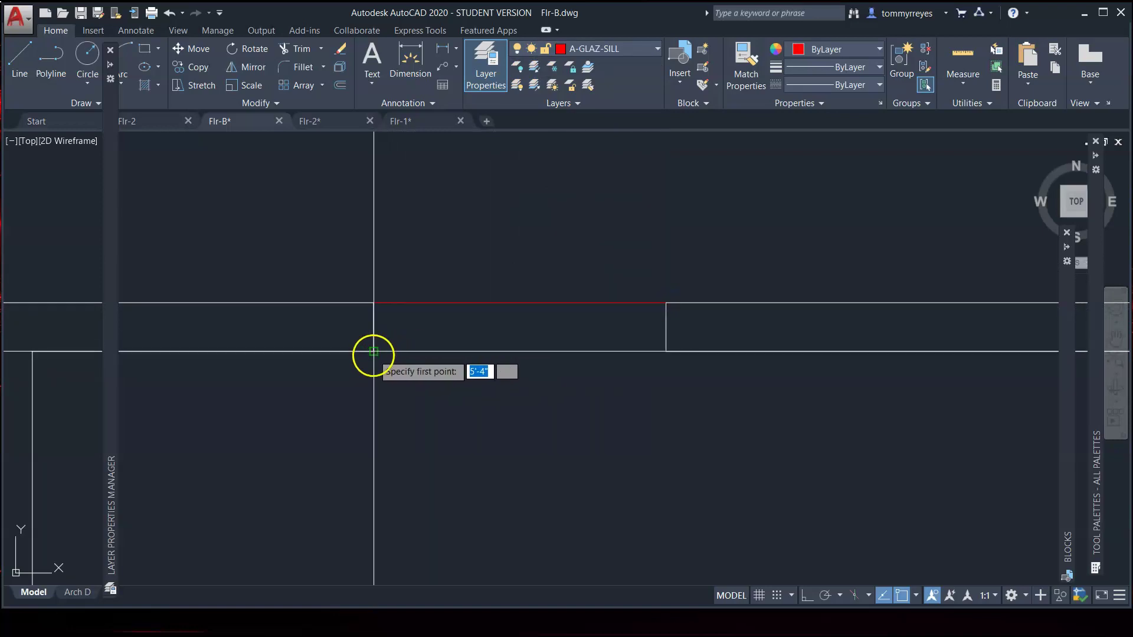
click(373, 352)
click(667, 351)
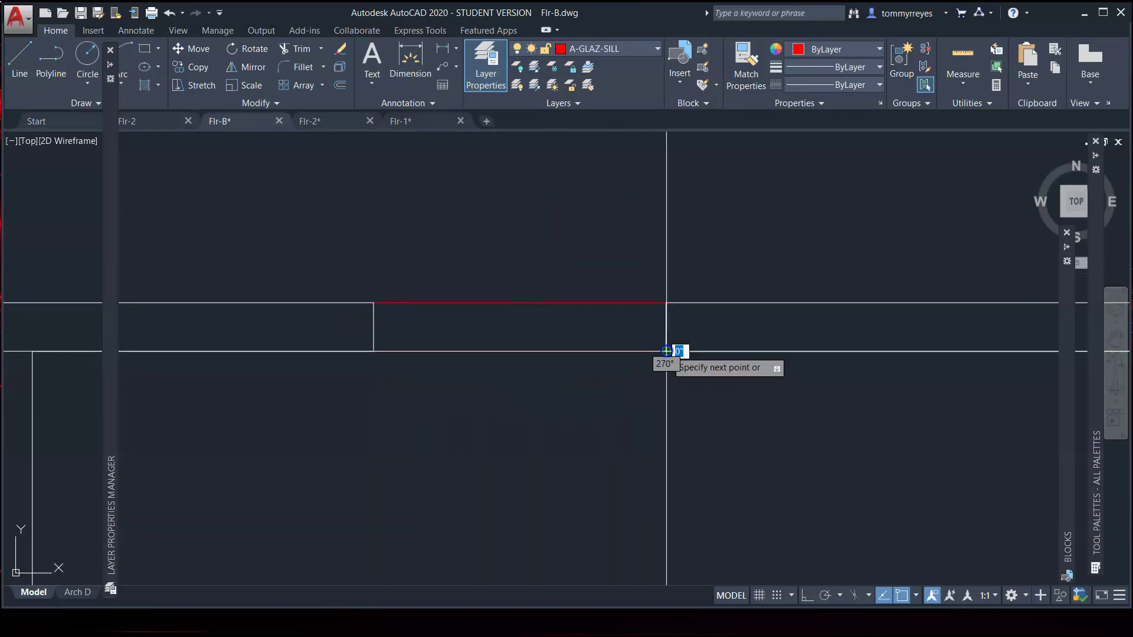
key(Return)
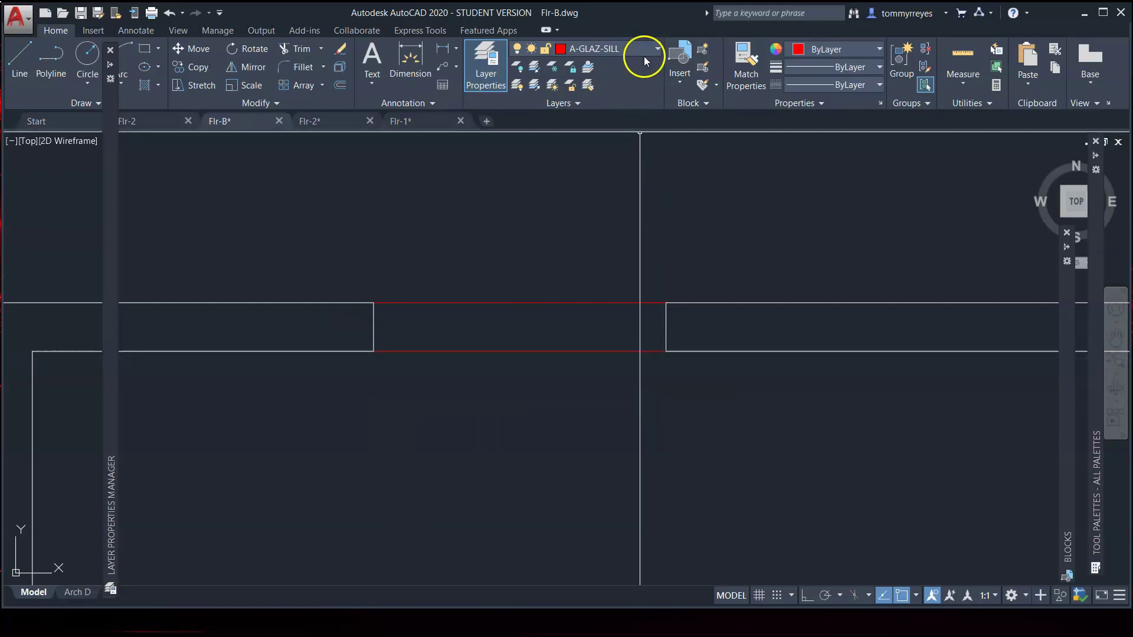
- Switch to the glazing layer and draw a yellow glazing line across the middle of the opening
click(657, 47)
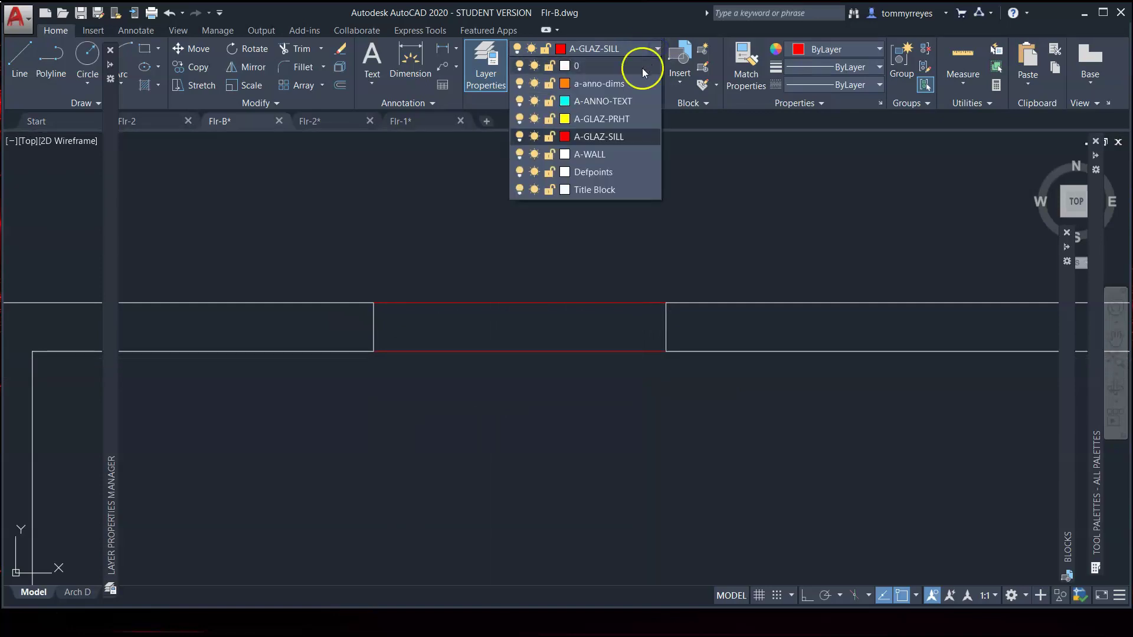
click(634, 119)
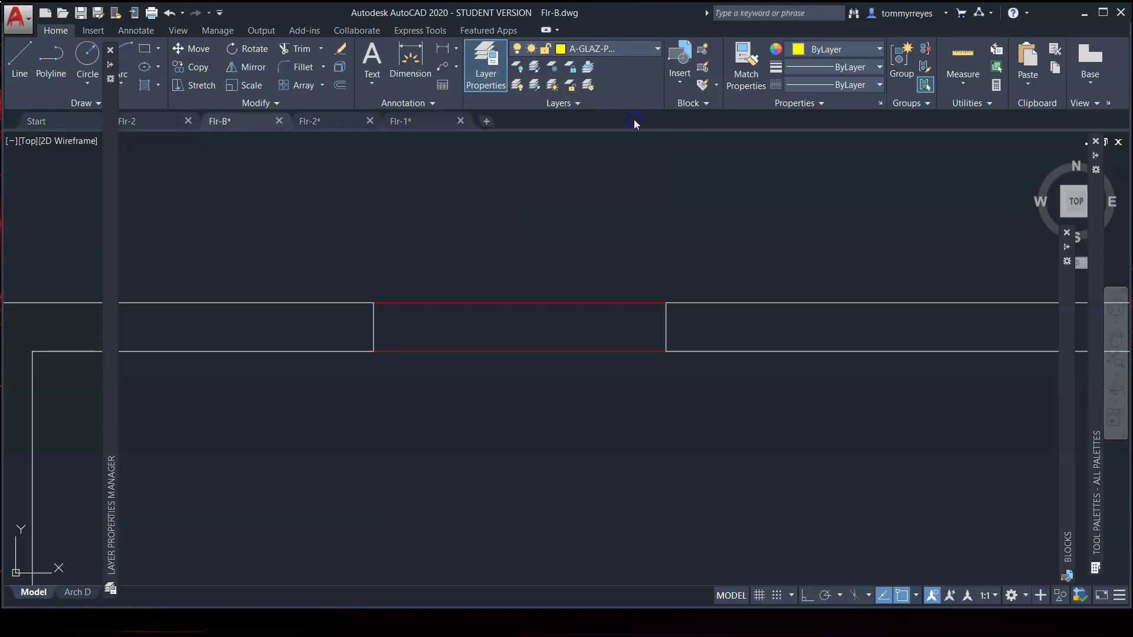
text(l)
key(Return)
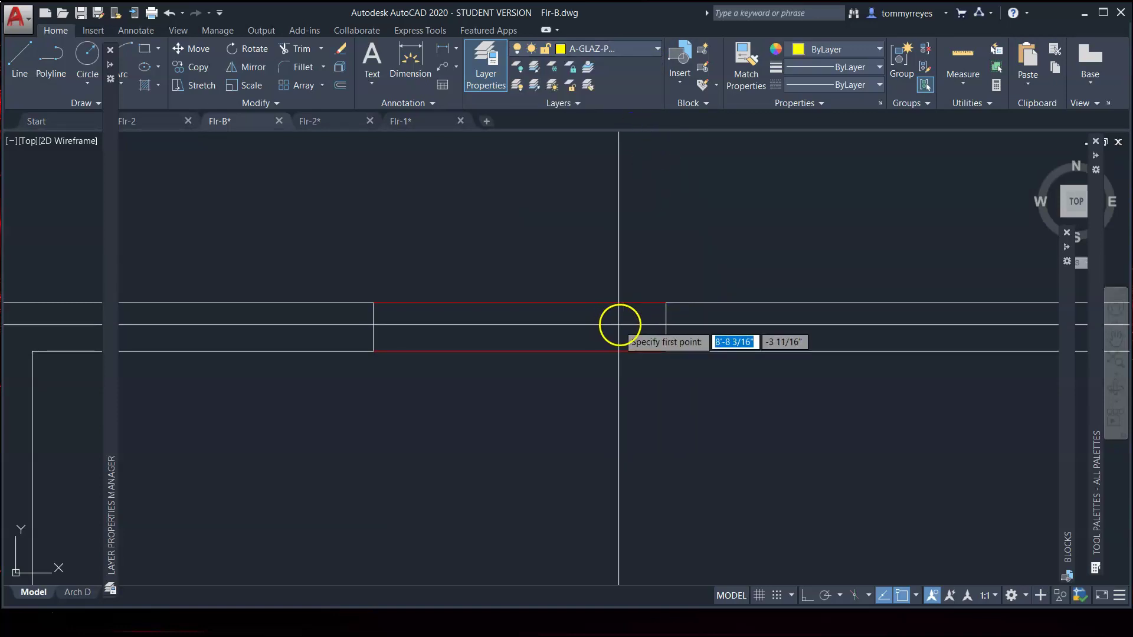
click(666, 327)
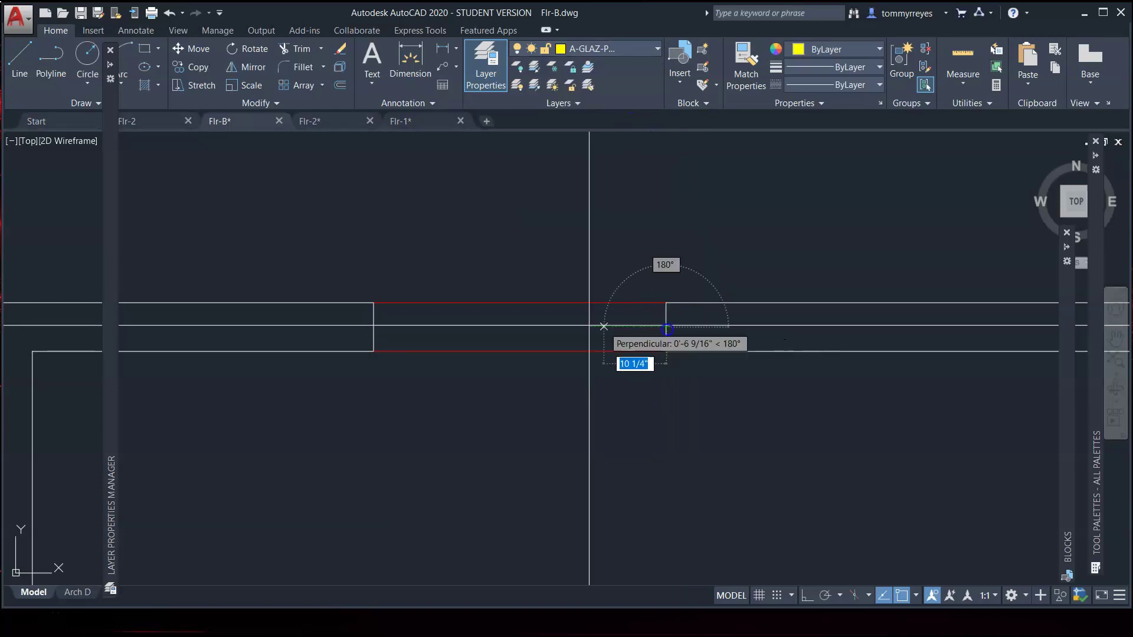
click(382, 329)
key(Return)
- Offset the glazing line 1 unit downward to form a second parallel glazing line
text(o)
key(Return)
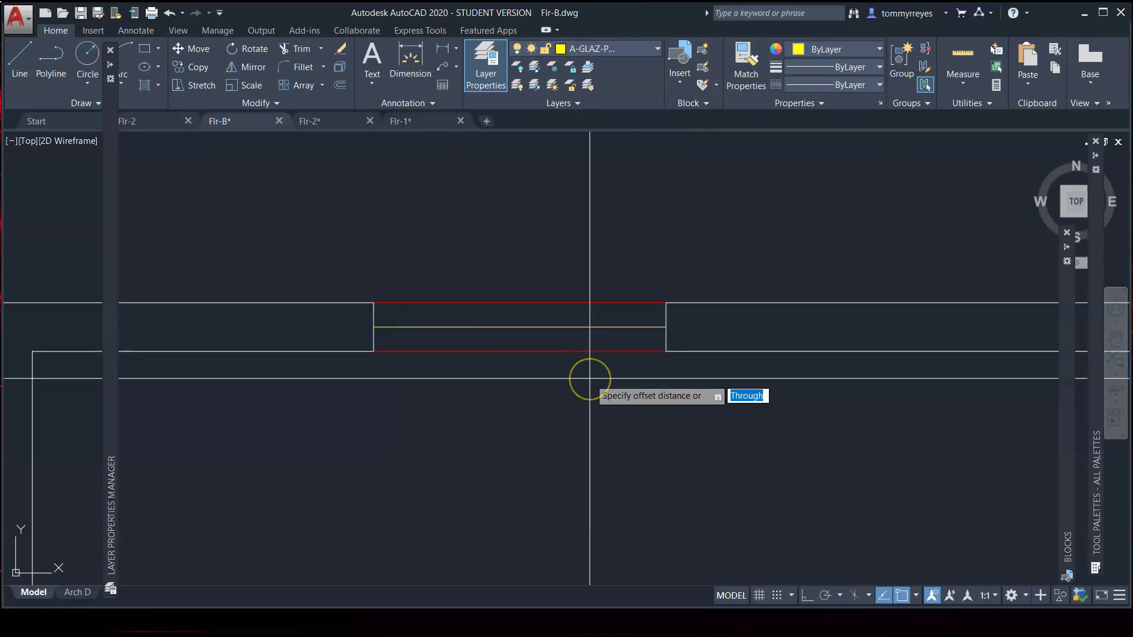
text(1)
key(Return)
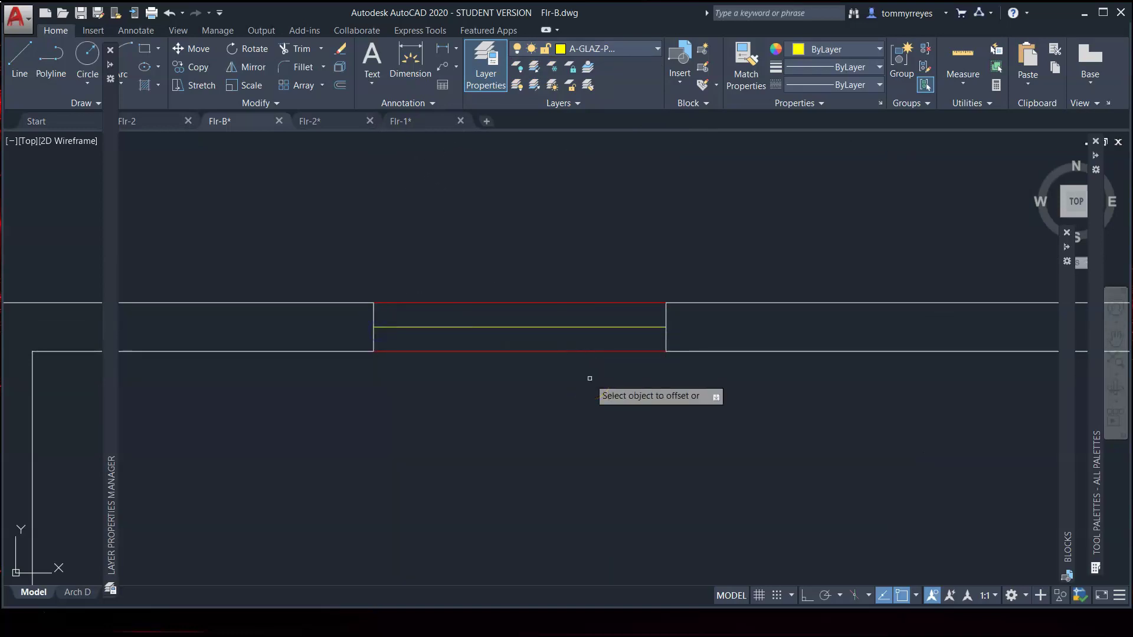
click(559, 327)
click(559, 328)
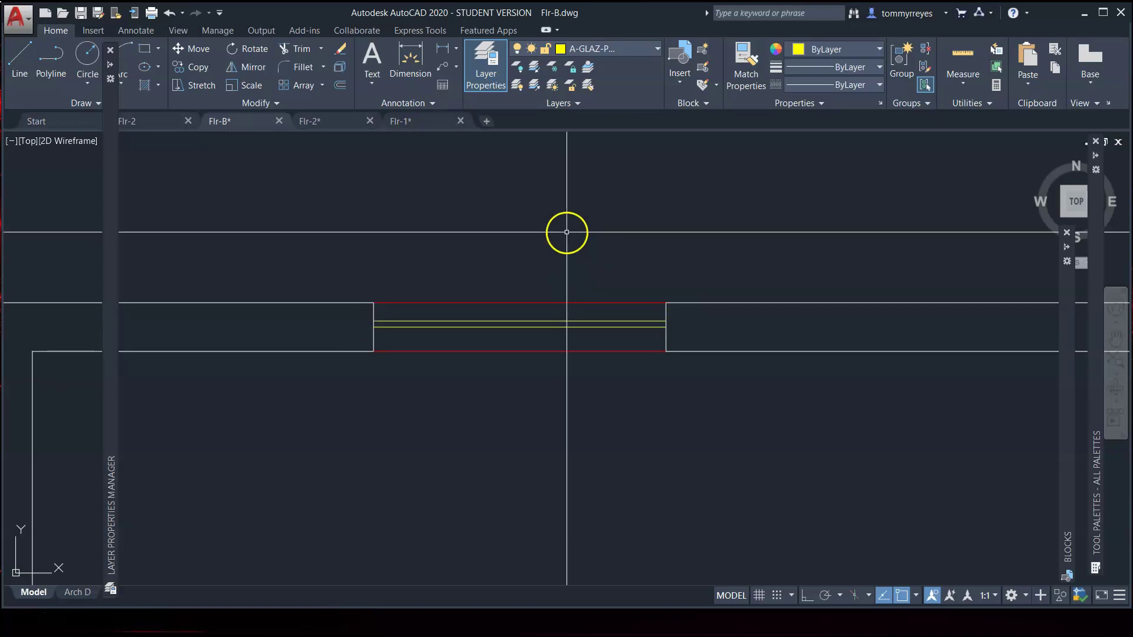
key(Escape)
- Select all the sill and glazing lines and start moving them from a base point
drag(600, 254, 577, 387)
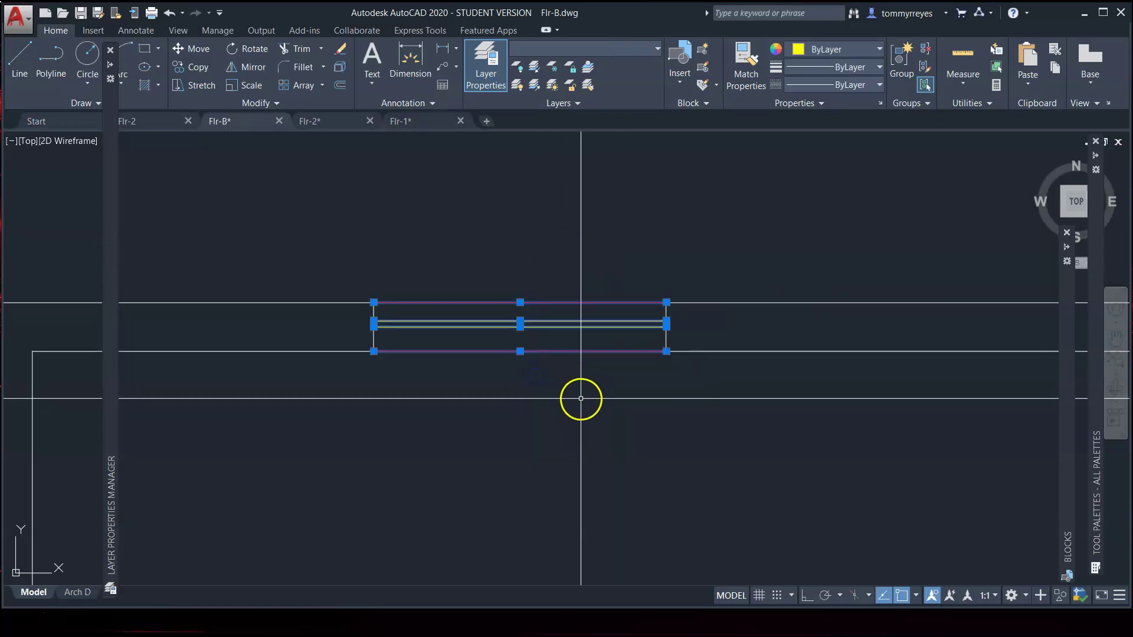
text(m)
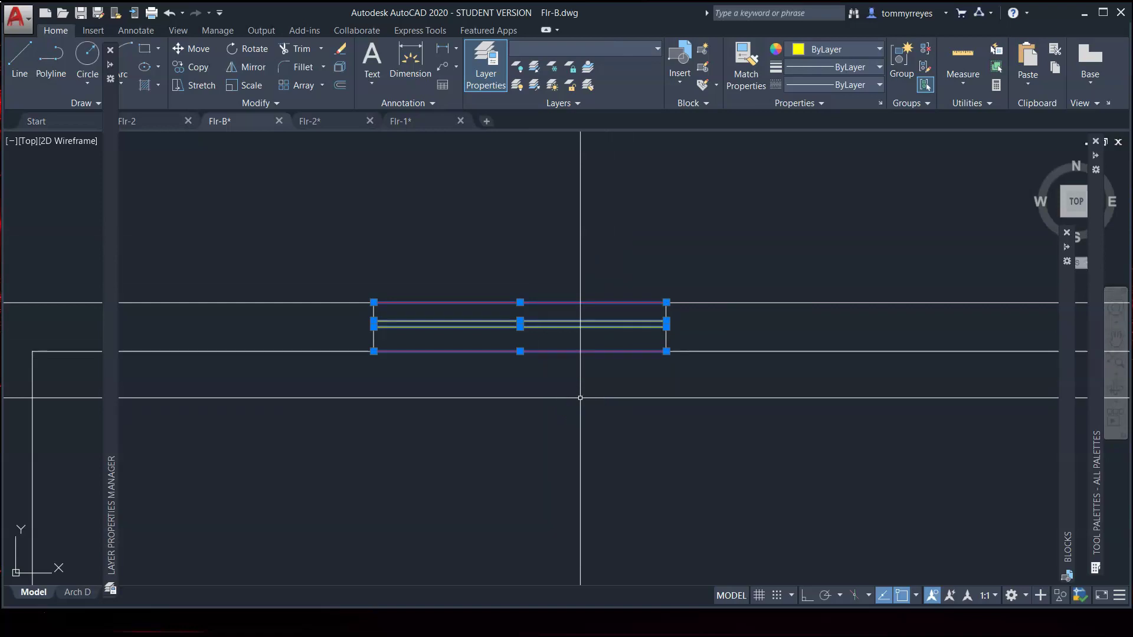
key(Return)
click(590, 399)
scroll(592, 435, down, 3)
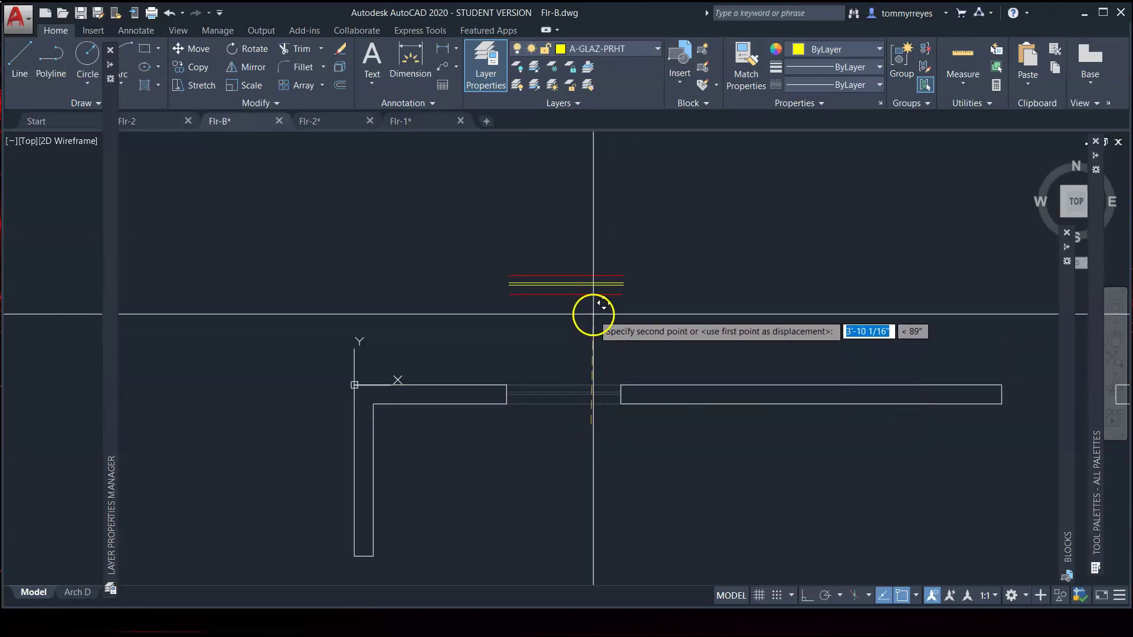
- With Ortho on, place the window lines straight above the wall
key(F8)
click(589, 289)
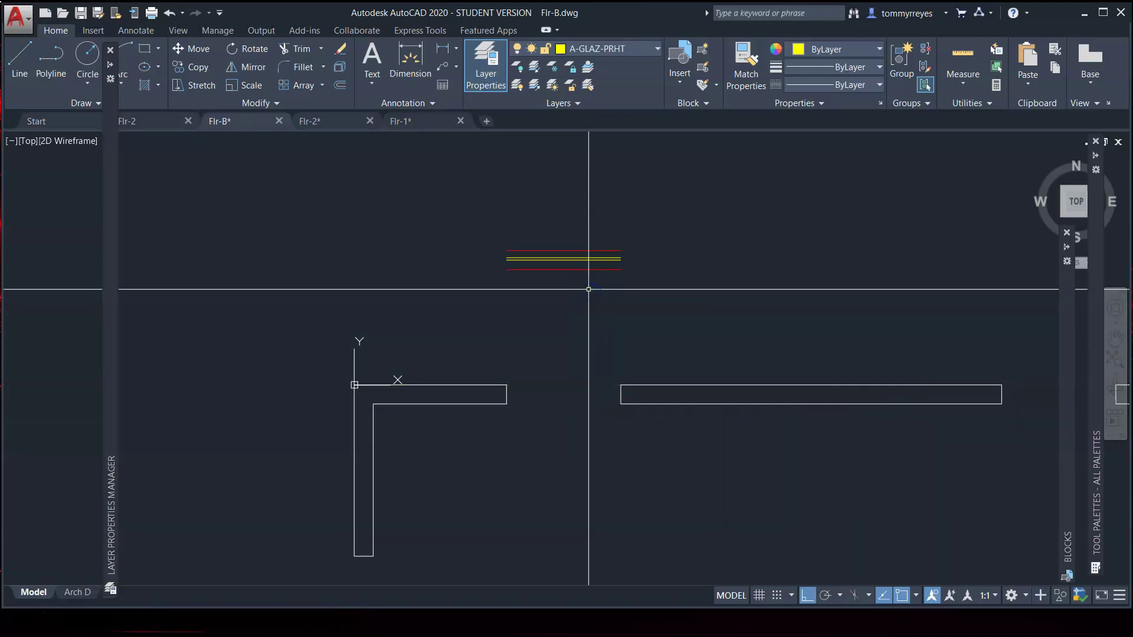
right_click(589, 289)
key(Escape)
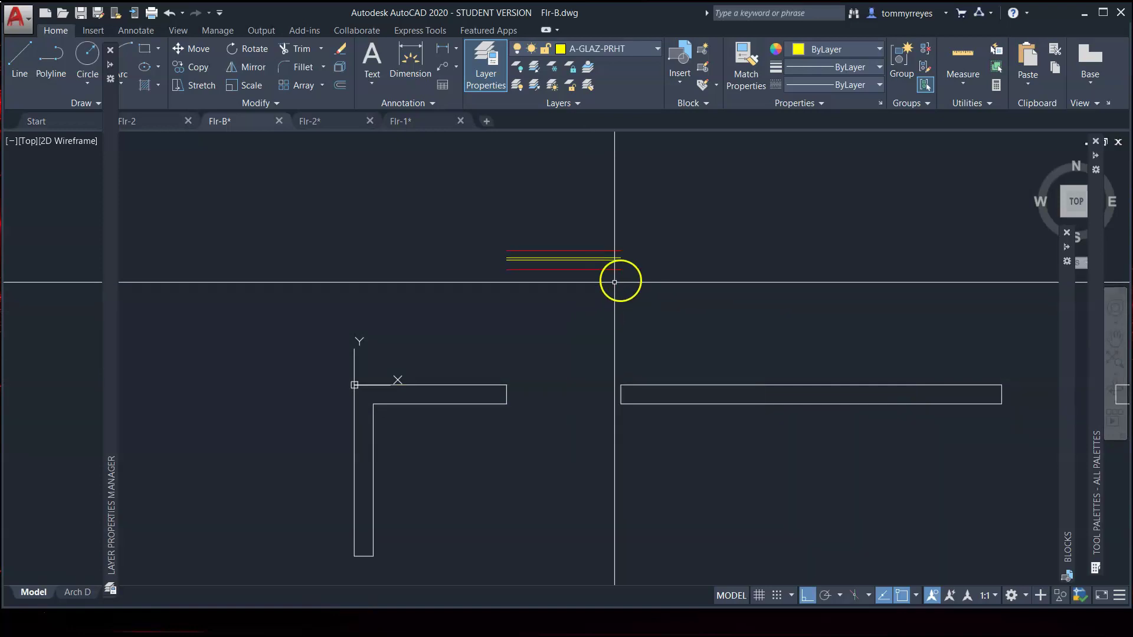
- On A-GLAZ-SILL, draw red lines closing the right and left ends of the sill rectangle
click(648, 50)
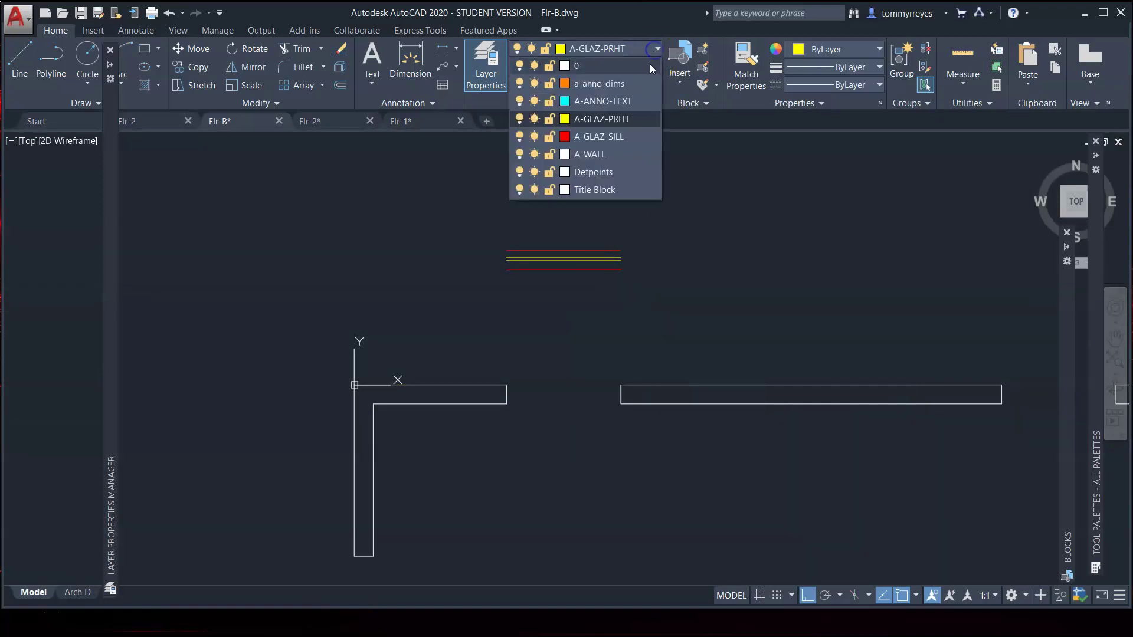
click(635, 137)
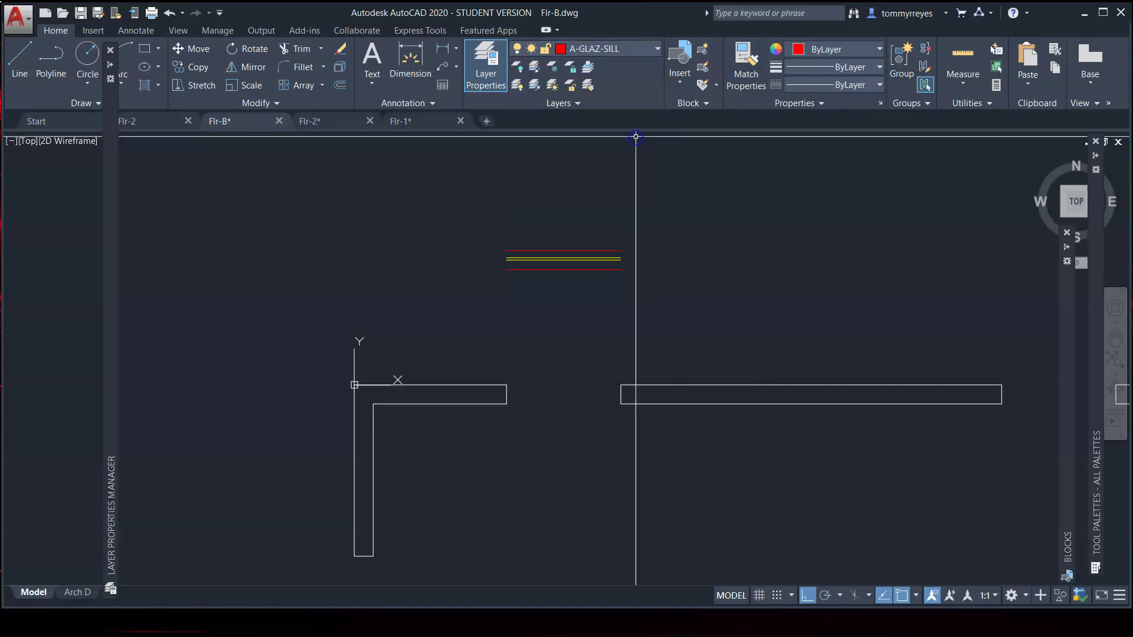
key(l)
key(Return)
scroll(590, 289, up, 5)
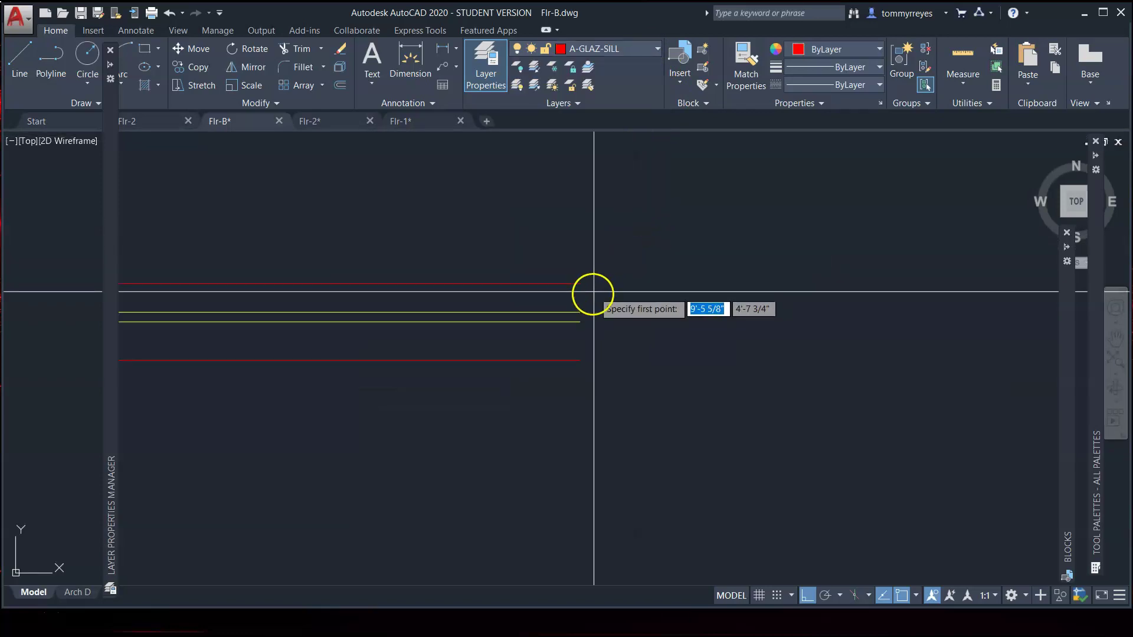
click(580, 284)
click(581, 360)
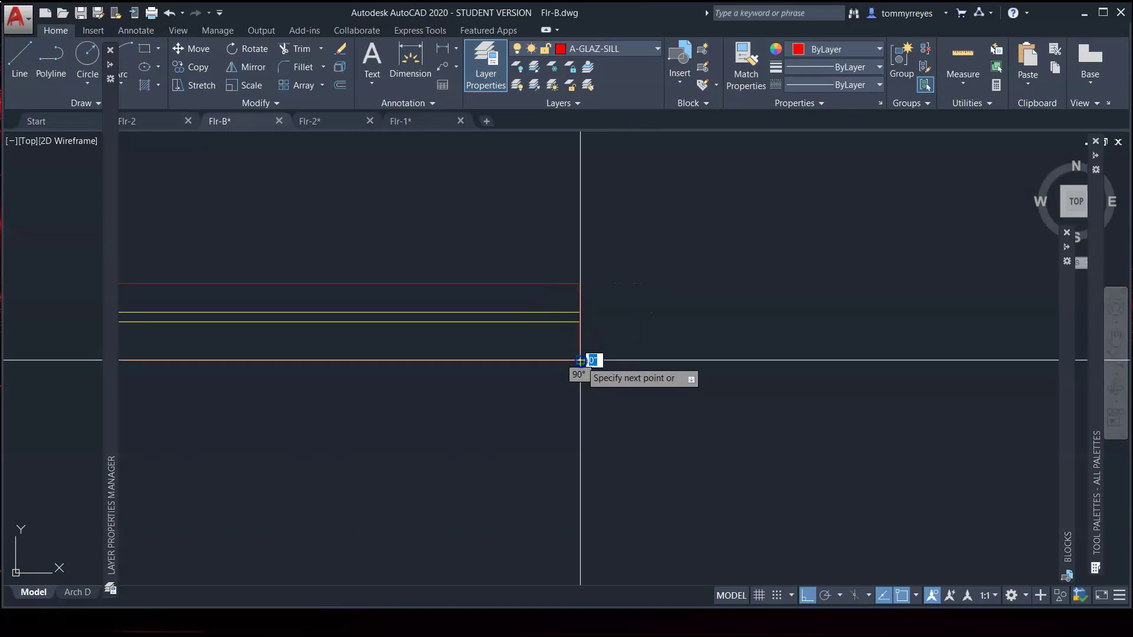
key(Return)
key(Return)
scroll(345, 239, down, 5)
scroll(378, 283, up, 5)
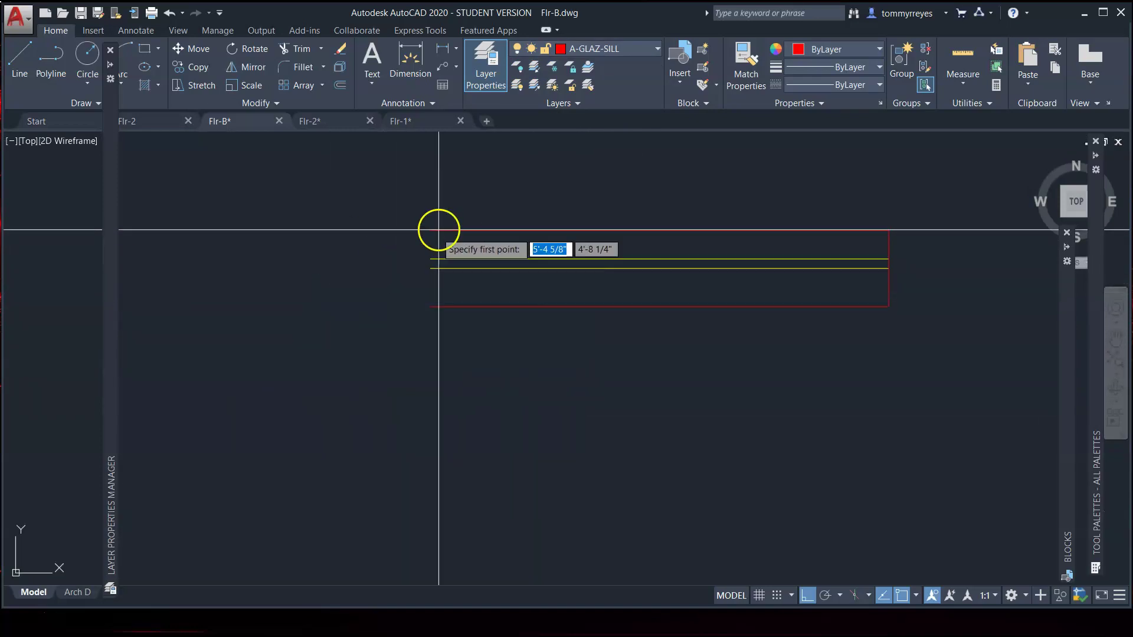
click(431, 231)
click(431, 307)
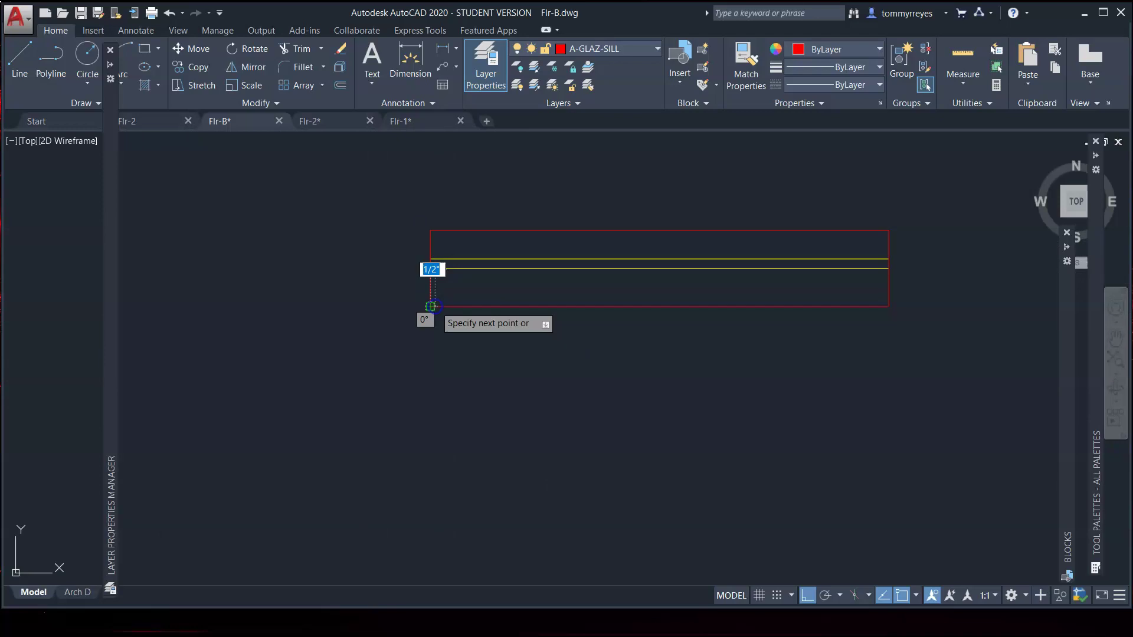
- Finish the left end line and check the selection of the window lines
key(Return)
scroll(443, 346, down, 2)
click(774, 230)
click(698, 329)
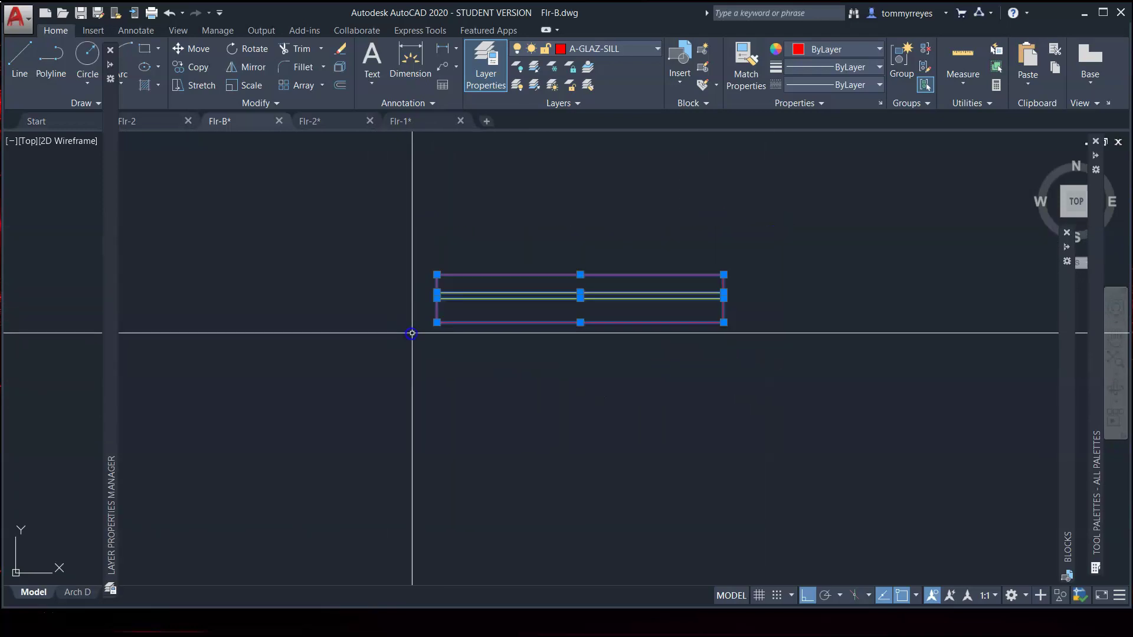
right_click(534, 323)
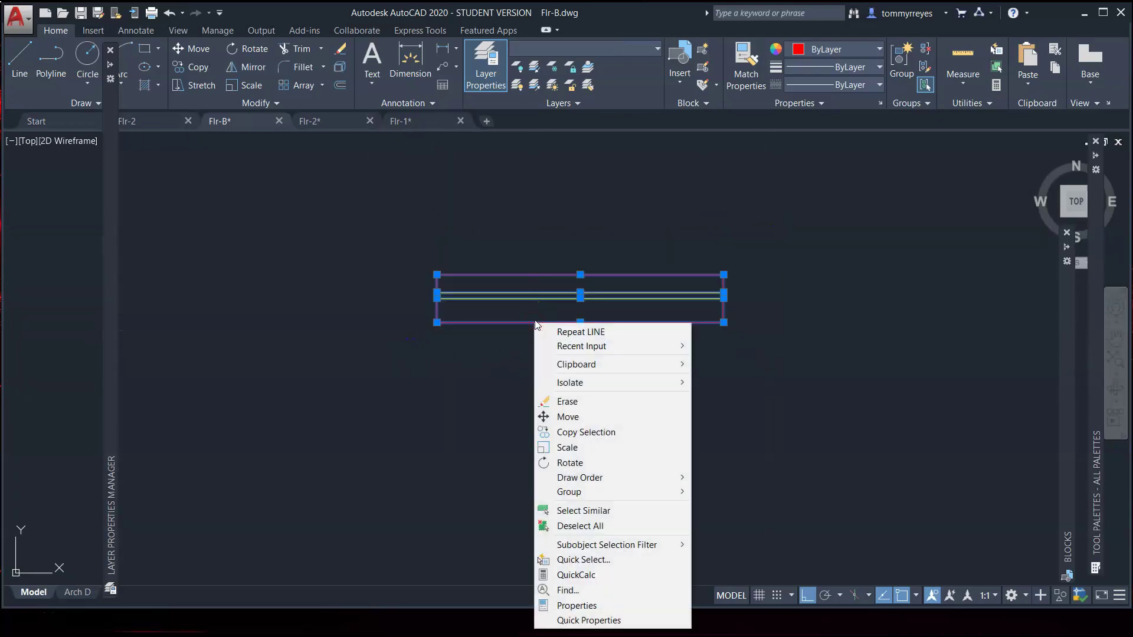
key(Escape)
key(Escape)
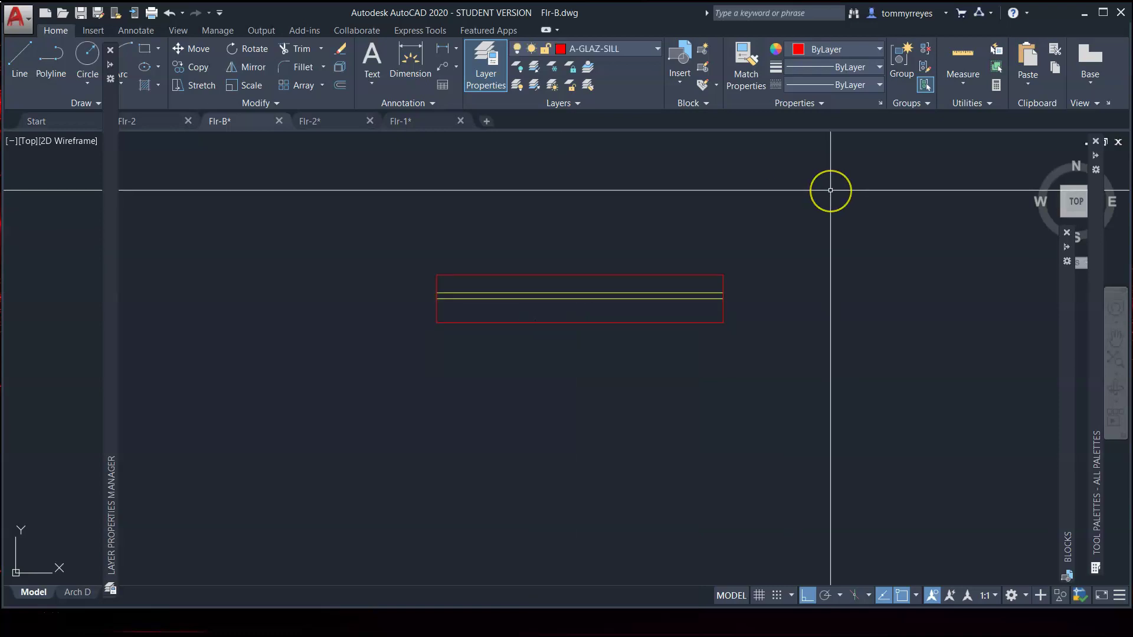
- Define a block named Window from the six lines, based at the lower-left corner
text(BLOCK)
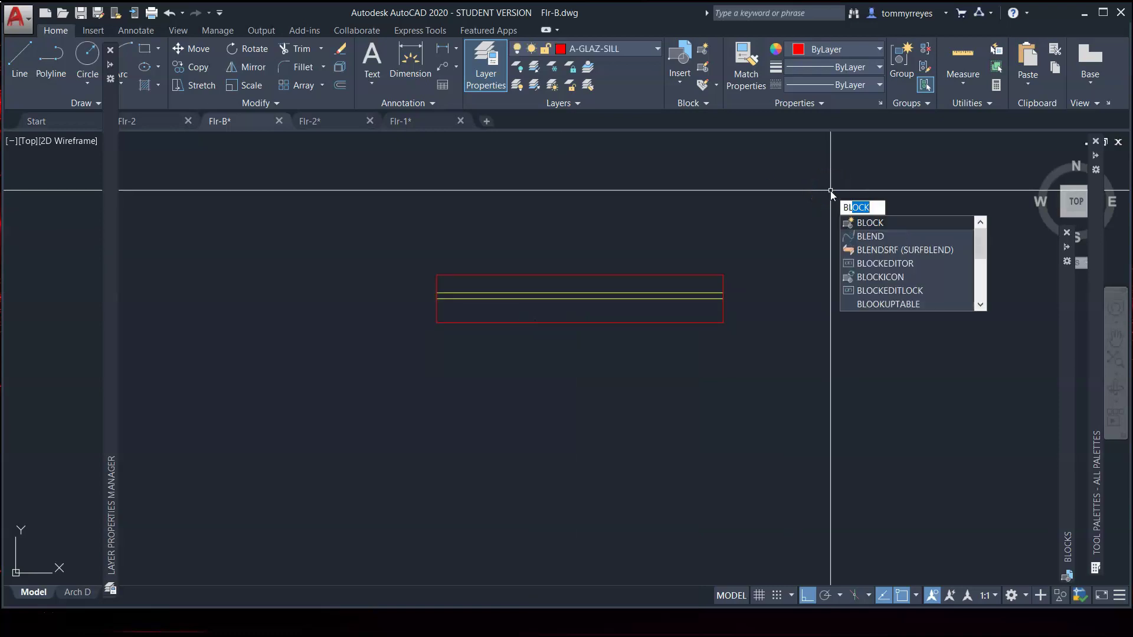
key(Return)
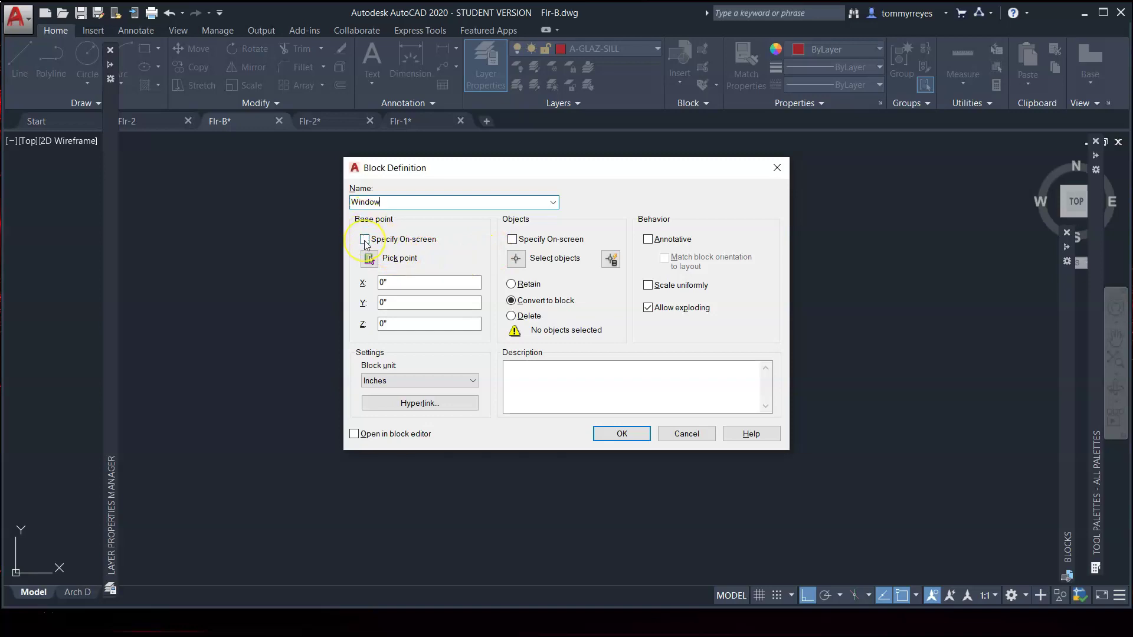
click(370, 259)
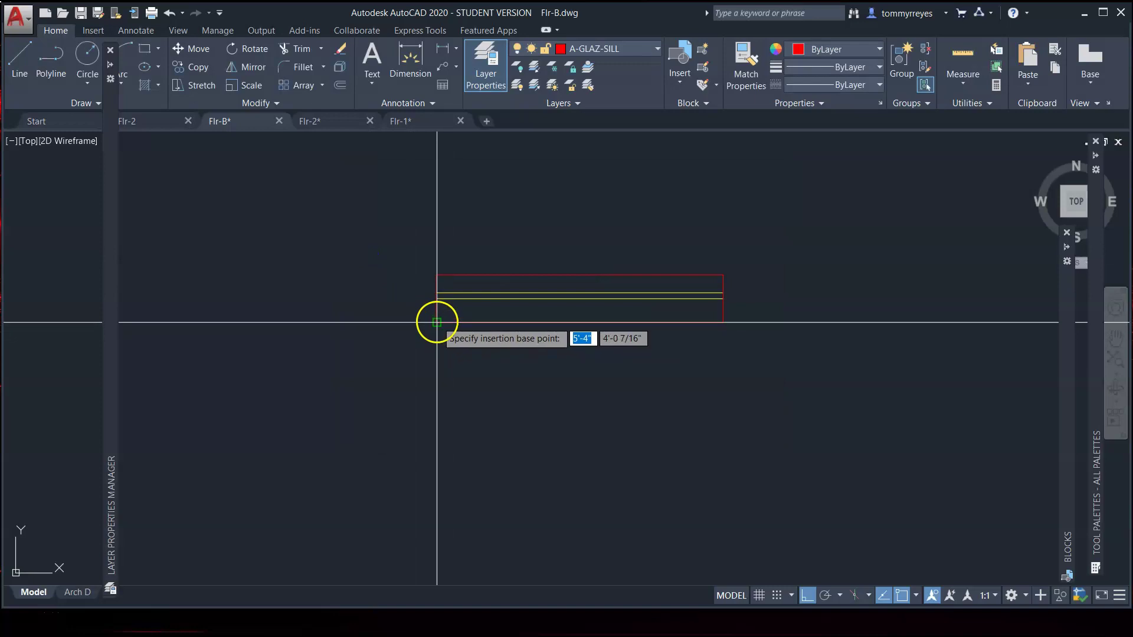
click(436, 321)
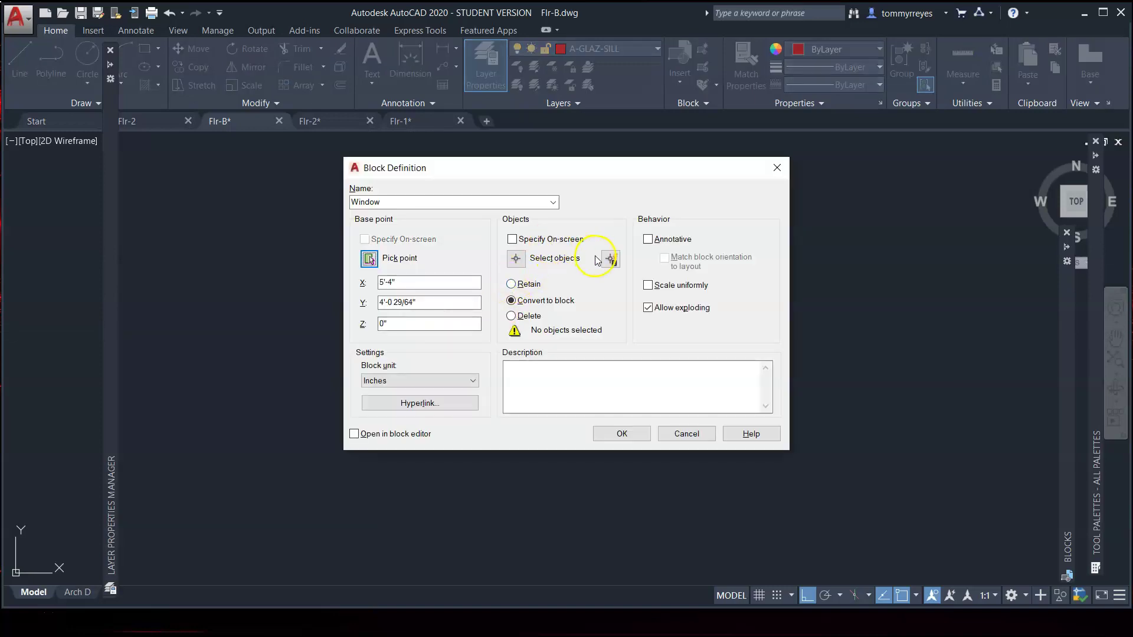
click(516, 260)
click(406, 258)
click(703, 404)
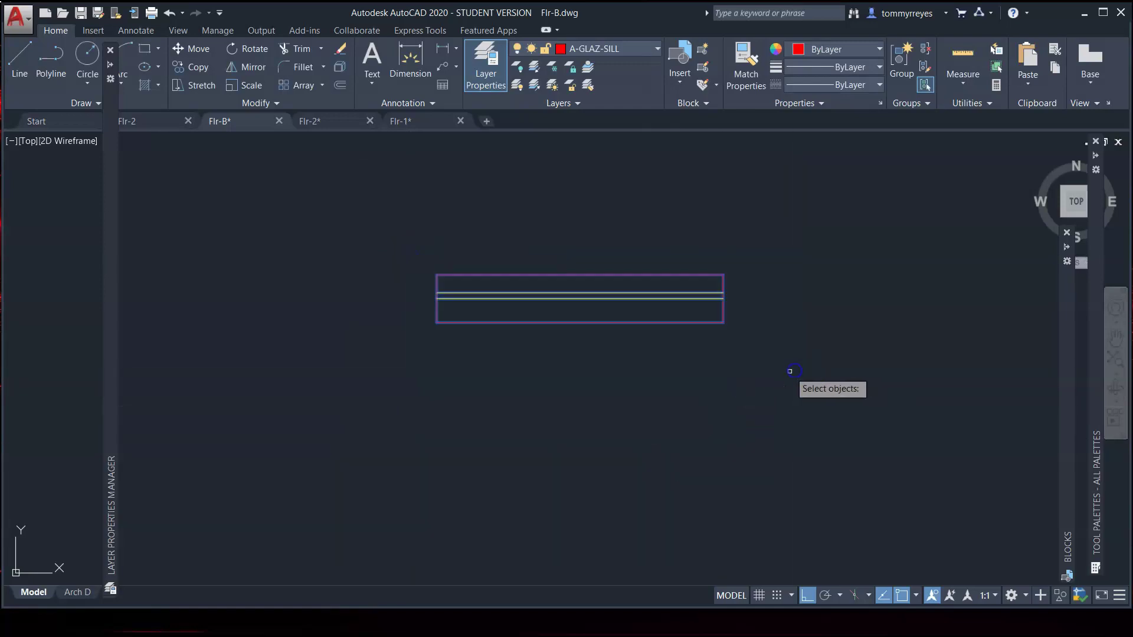
key(Return)
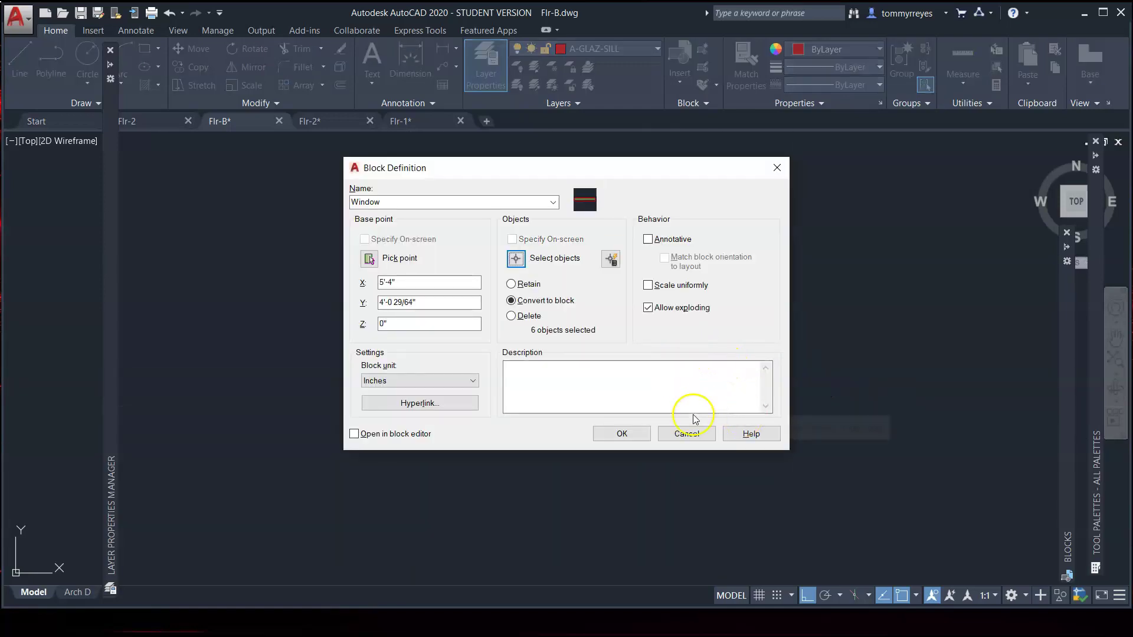
click(623, 434)
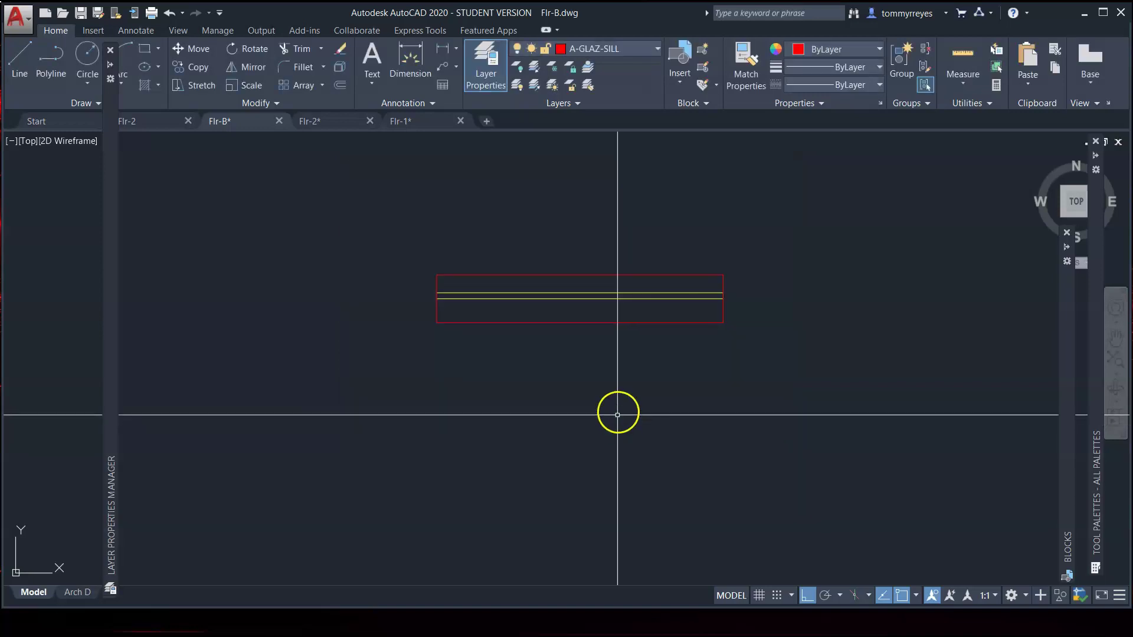
click(645, 256)
click(581, 347)
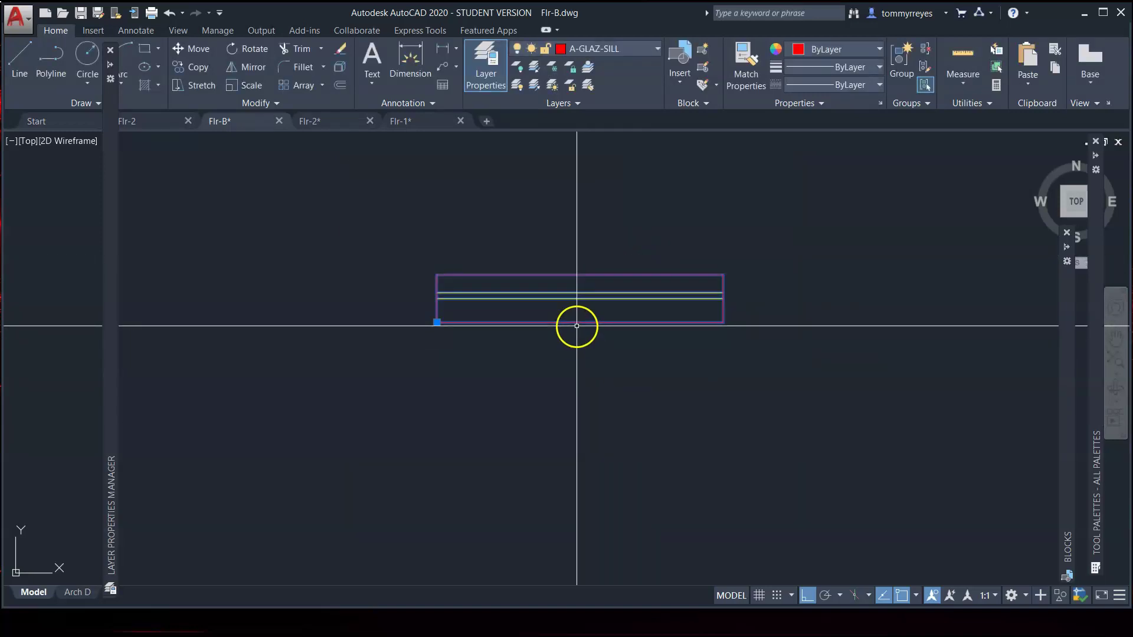
double_click(579, 322)
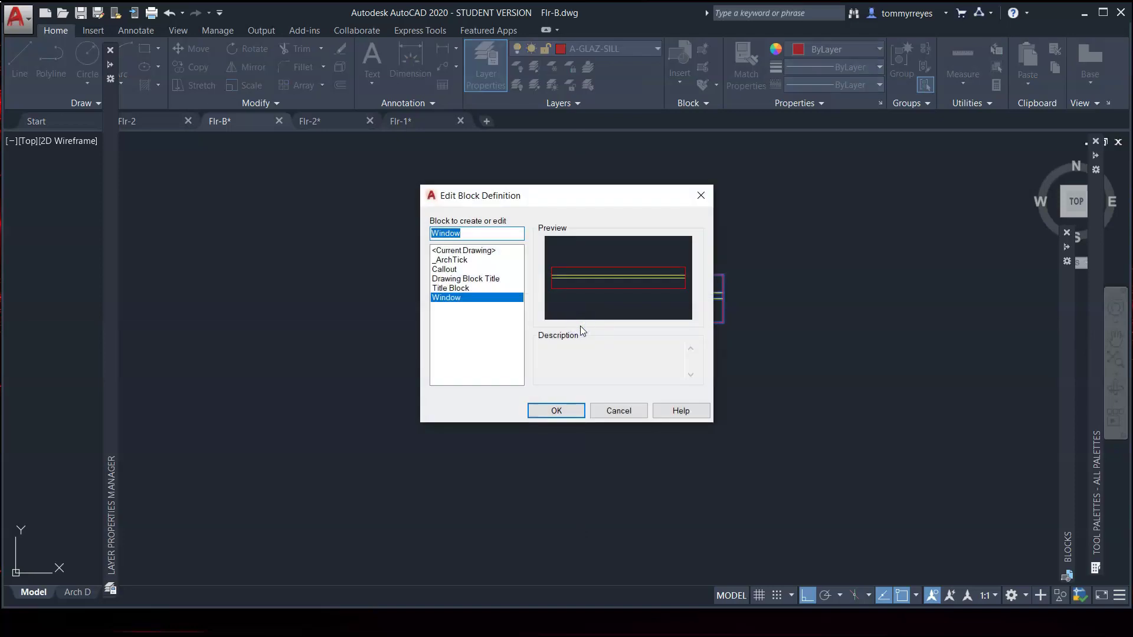
click(557, 410)
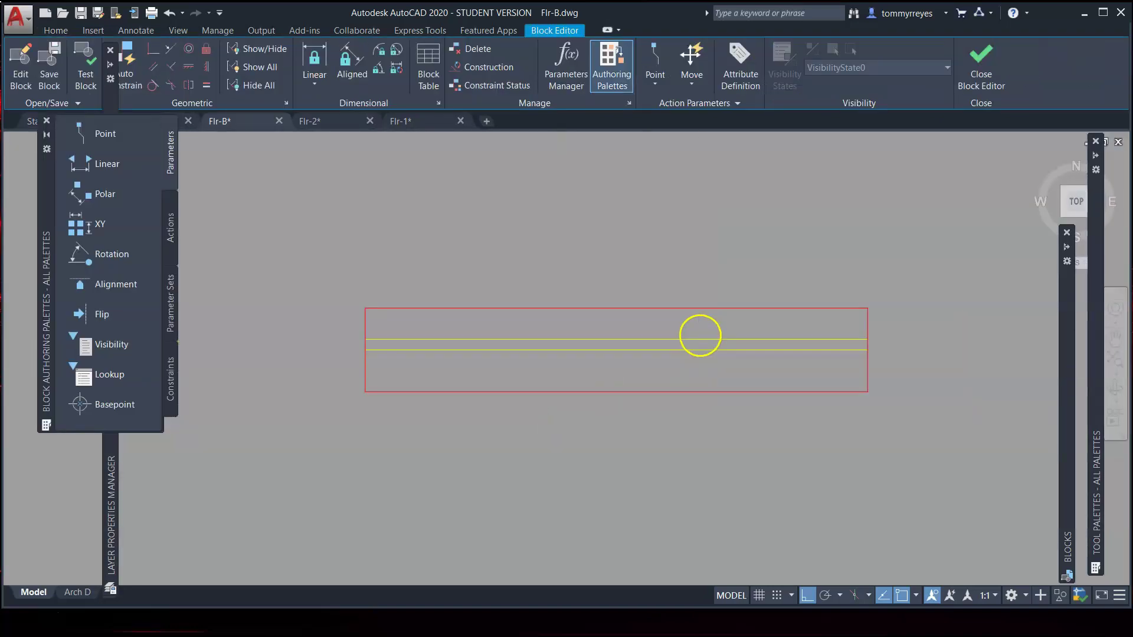
scroll(700, 335, down, 2)
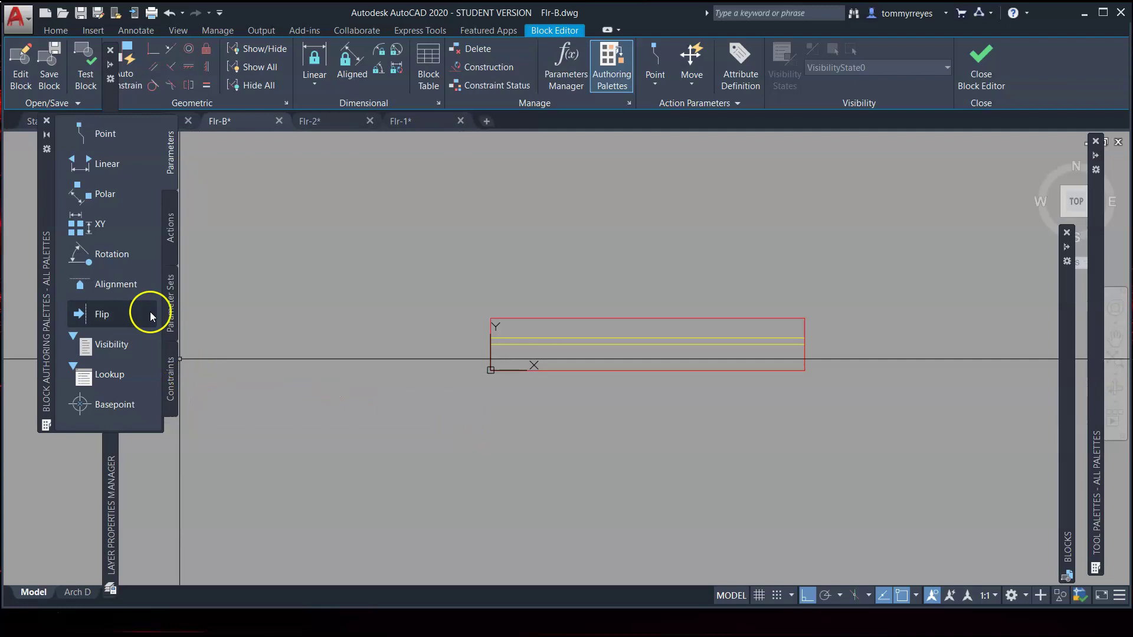
click(123, 168)
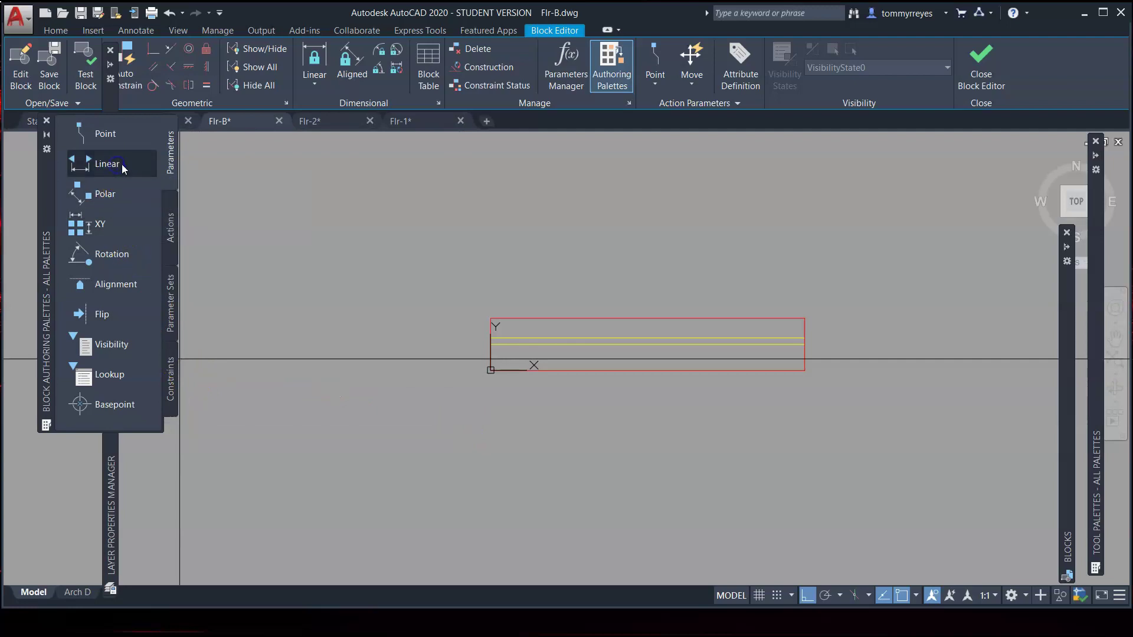
click(491, 370)
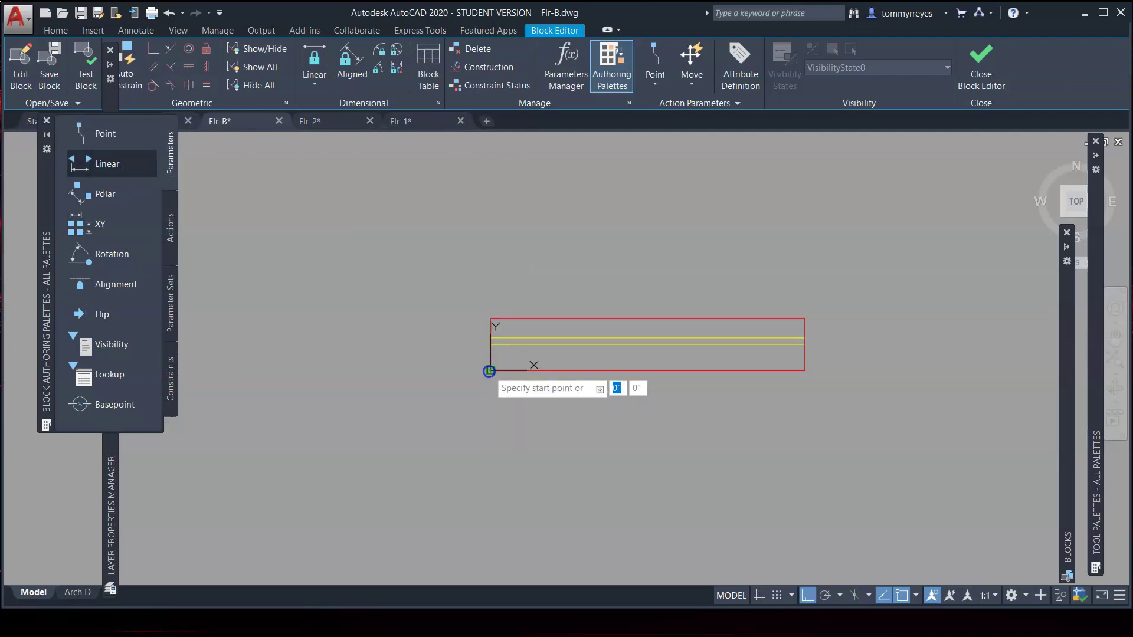
click(804, 371)
click(802, 403)
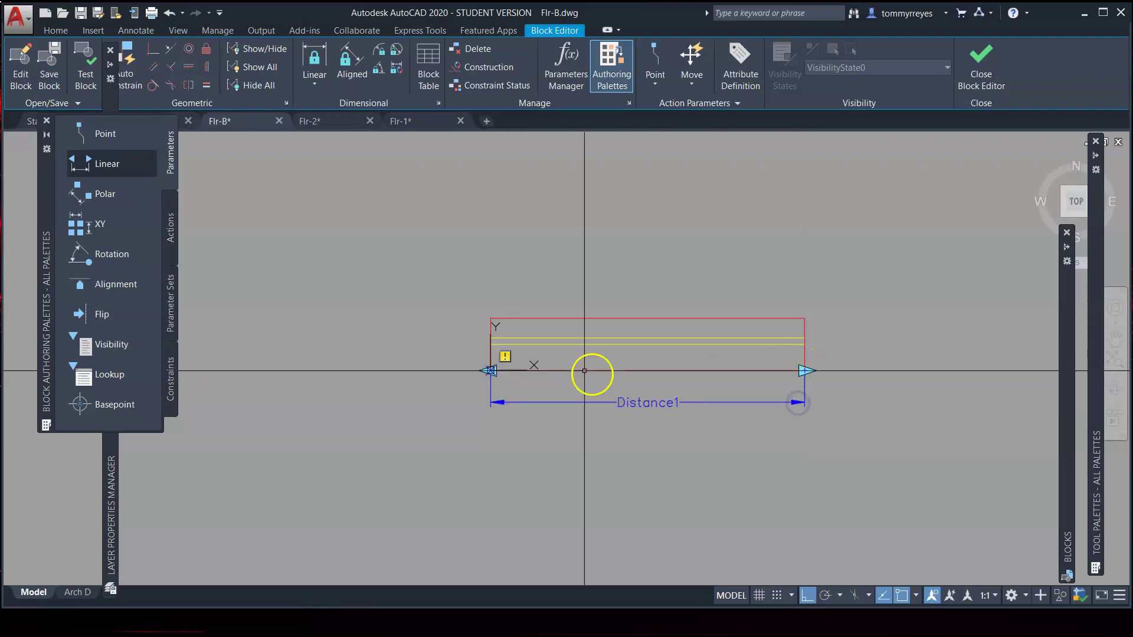
click(539, 401)
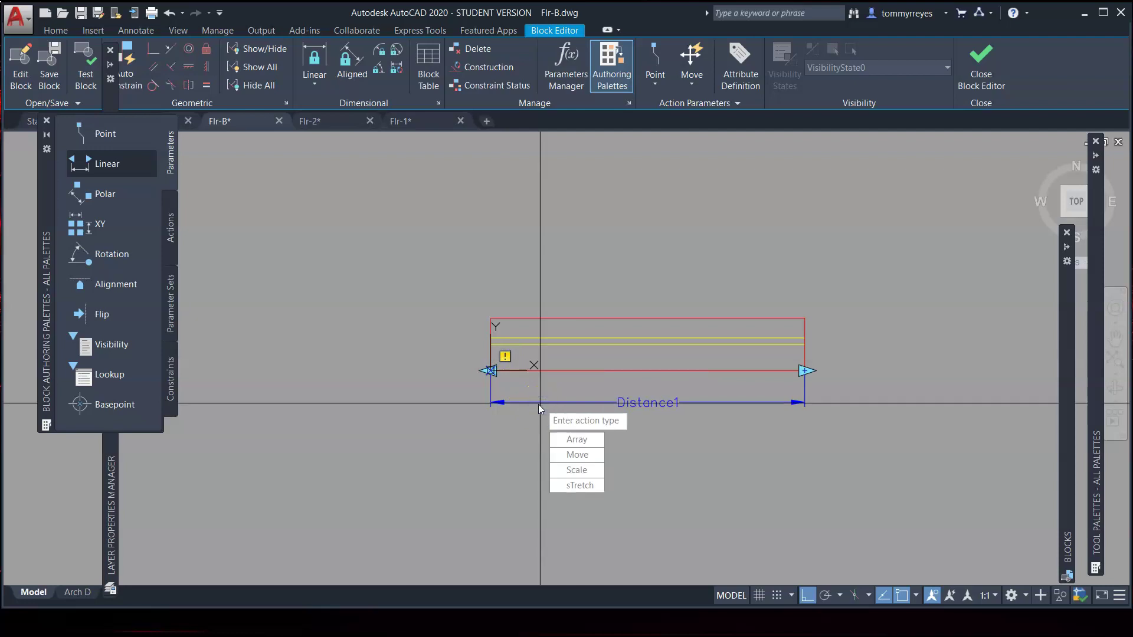
click(578, 486)
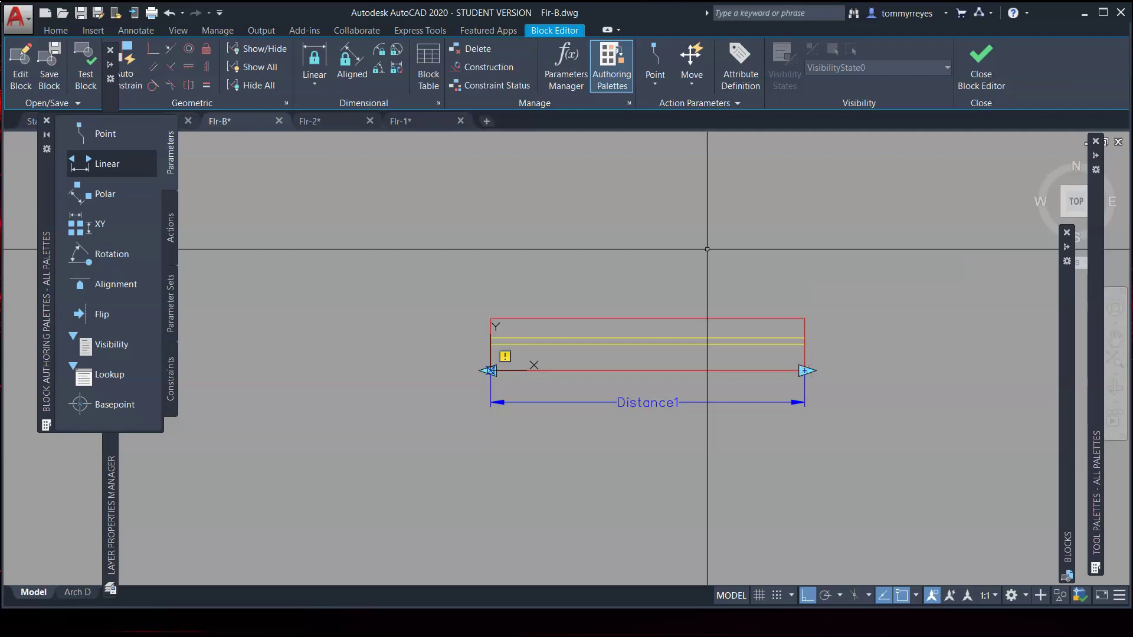
click(677, 383)
click(660, 399)
key(Escape)
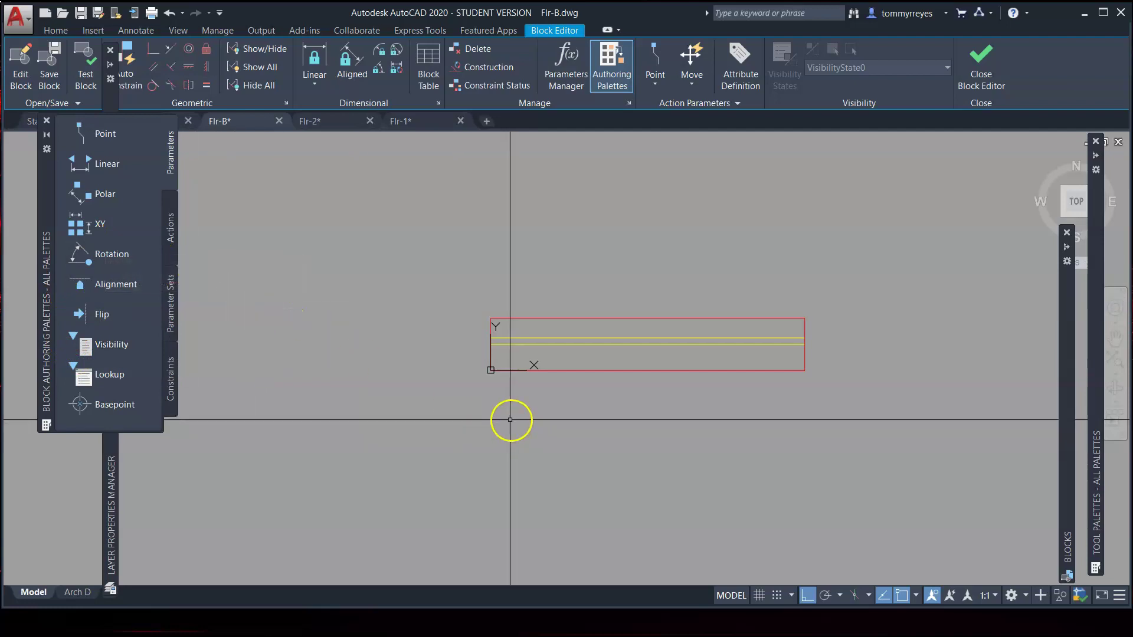
- Add a Distance1 linear parameter from the block's lower-left to lower-right corner, labelled below
click(88, 162)
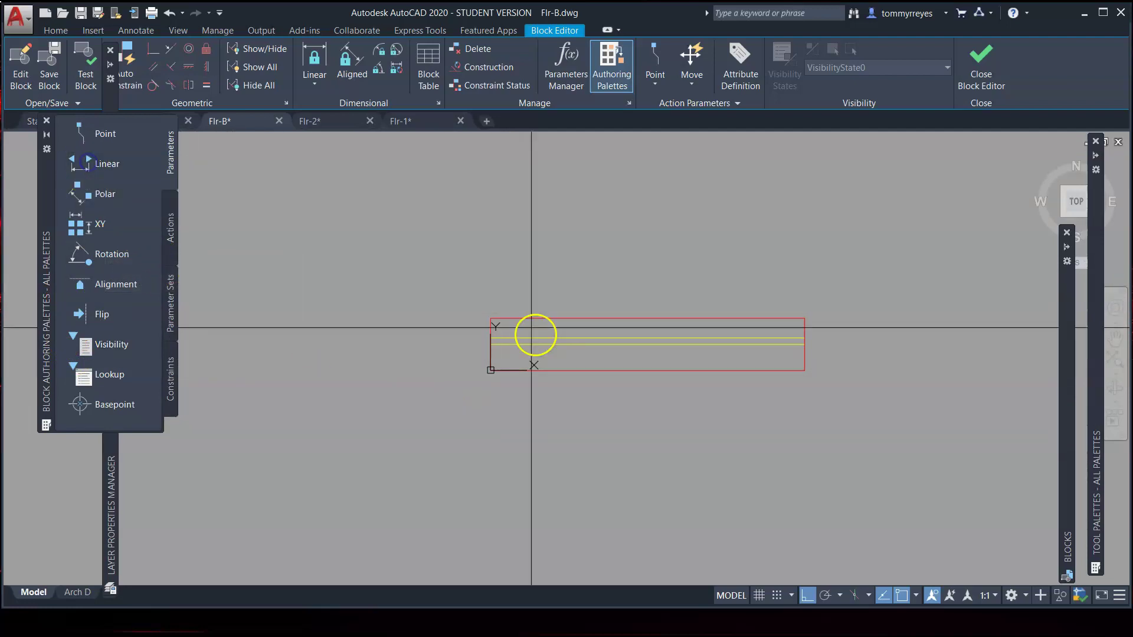
click(491, 370)
click(638, 370)
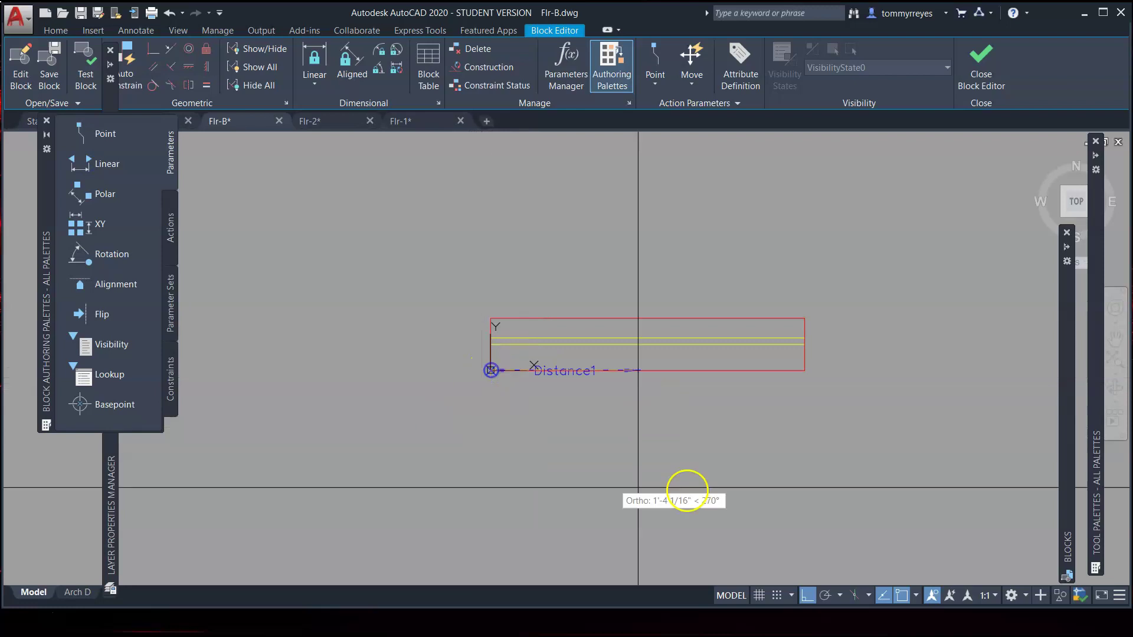
click(805, 370)
click(777, 441)
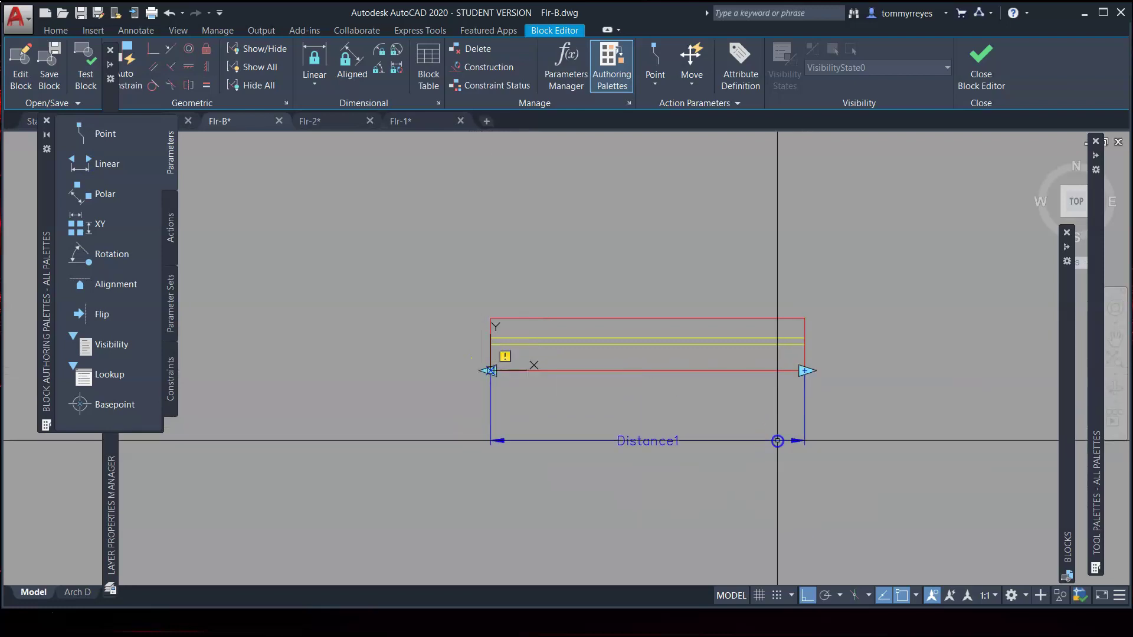
- Attach a stretch action to Distance1 with a frame around the block's right end
click(506, 354)
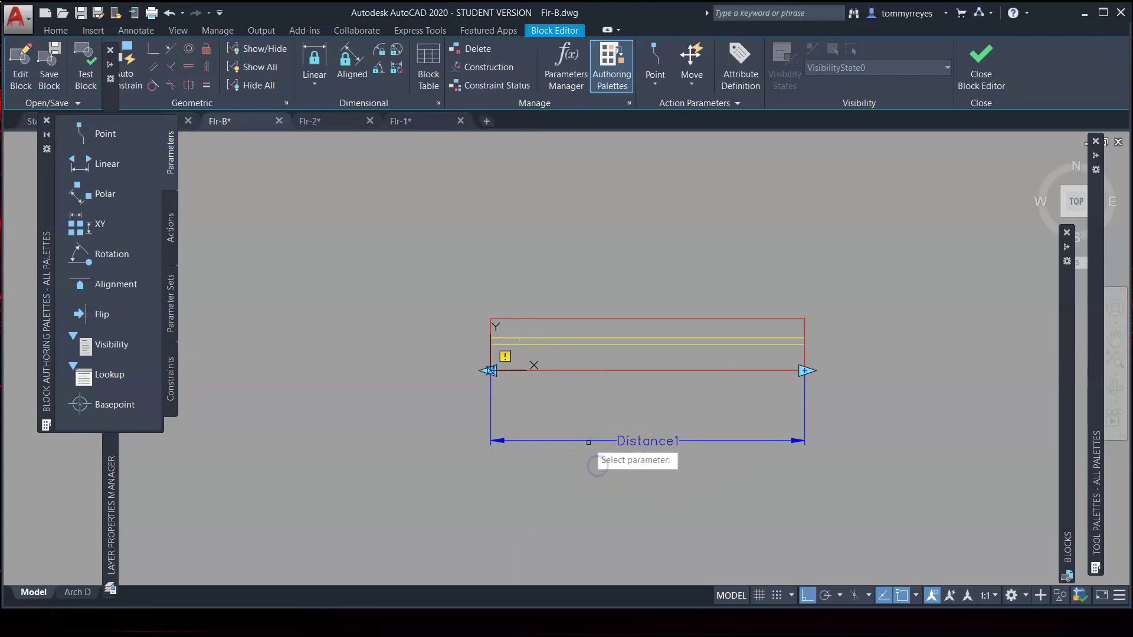
click(588, 441)
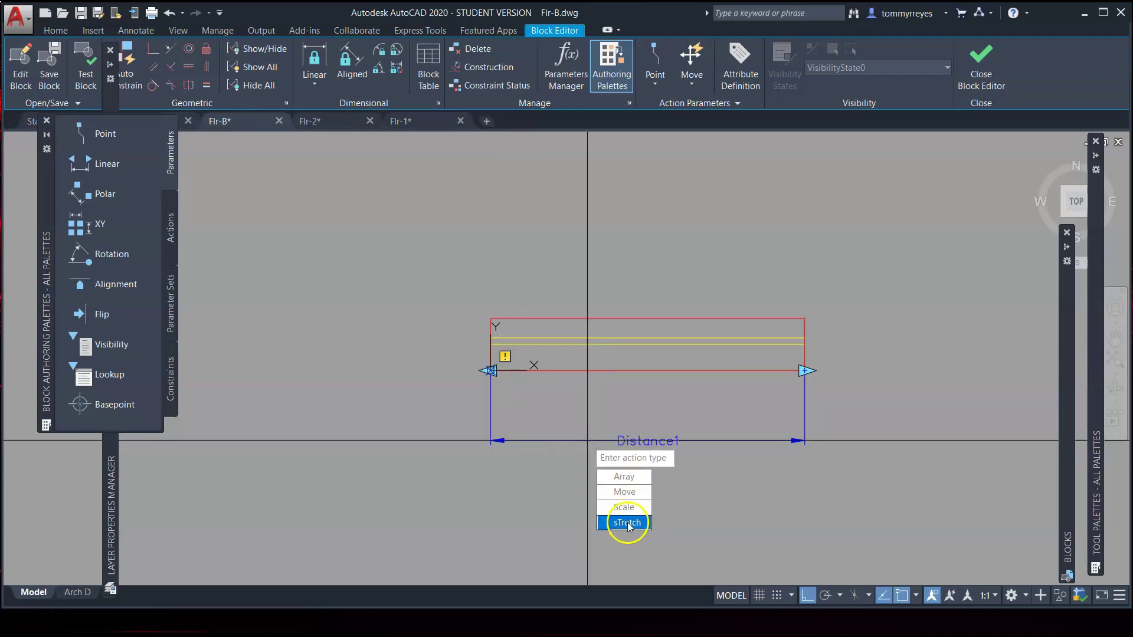
click(627, 523)
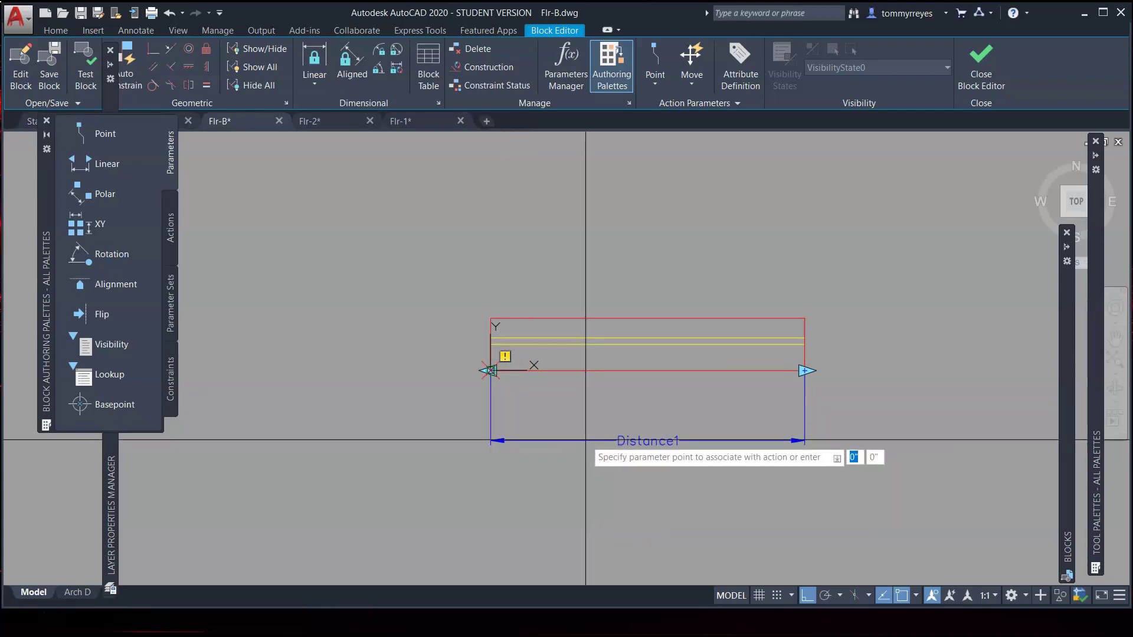
drag(584, 439, 564, 401)
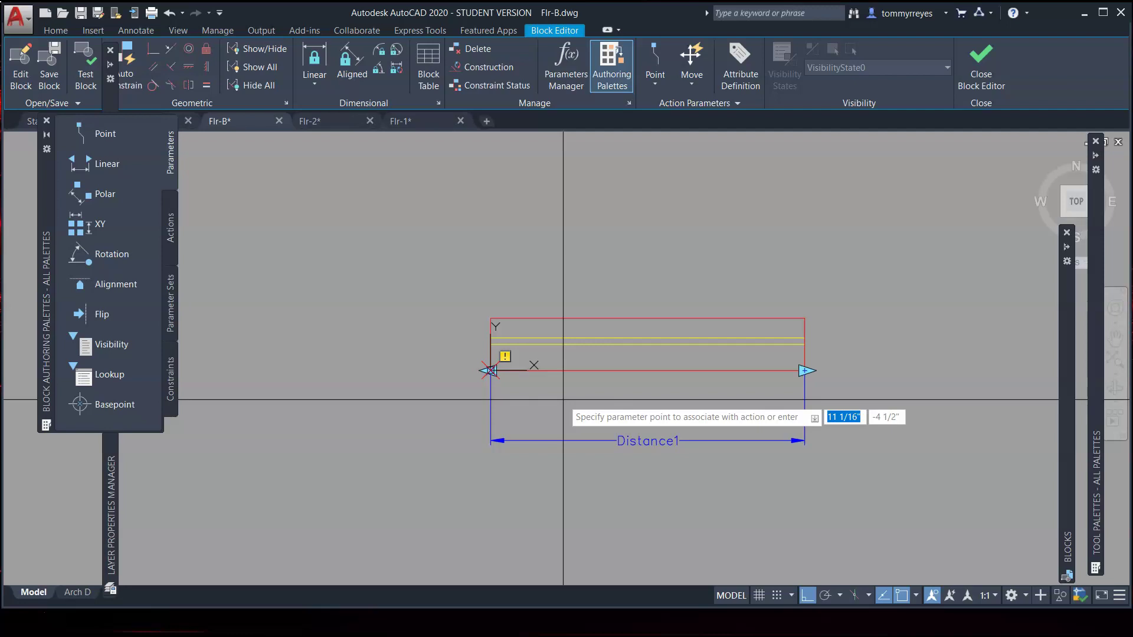
click(491, 370)
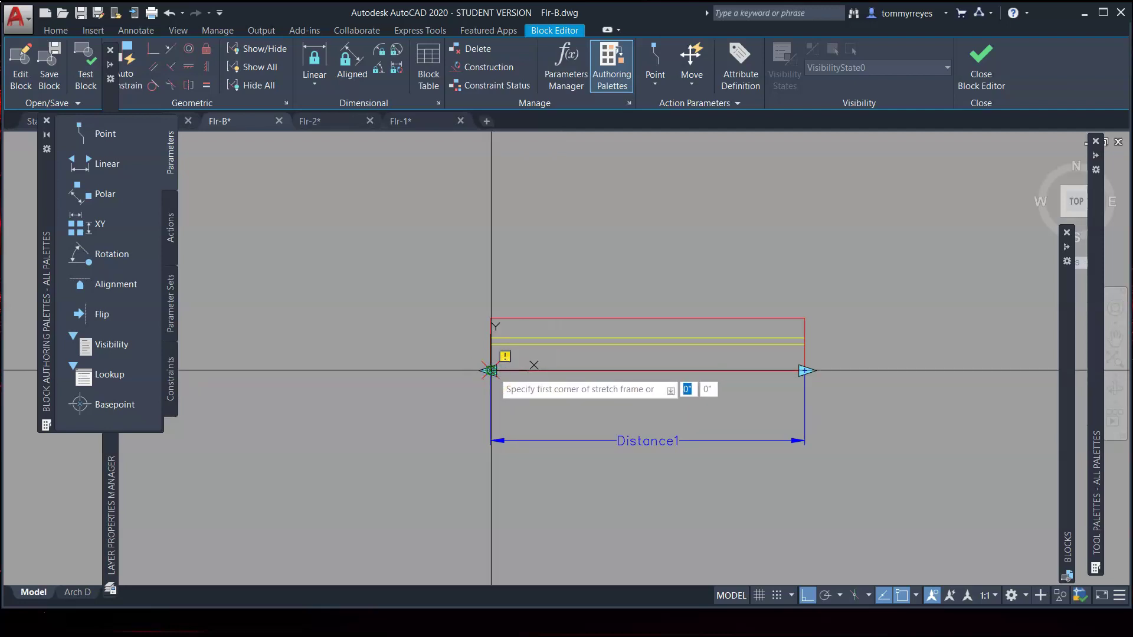
mouse_move(491, 371)
mouse_down()
mouse_move(607, 416)
mouse_move(777, 374)
mouse_move(867, 369)
mouse_move(887, 356)
mouse_move(815, 384)
mouse_move(489, 366)
mouse_move(513, 371)
mouse_move(507, 356)
mouse_move(579, 377)
mouse_move(581, 395)
mouse_move(491, 370)
mouse_up()
click(806, 370)
click(846, 301)
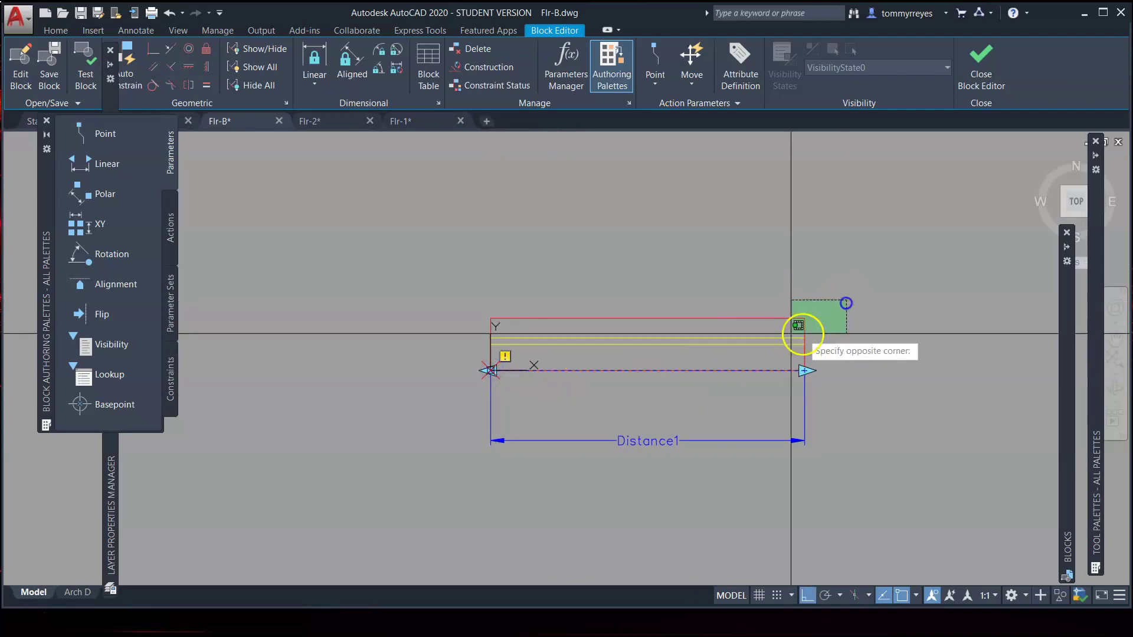
click(475, 352)
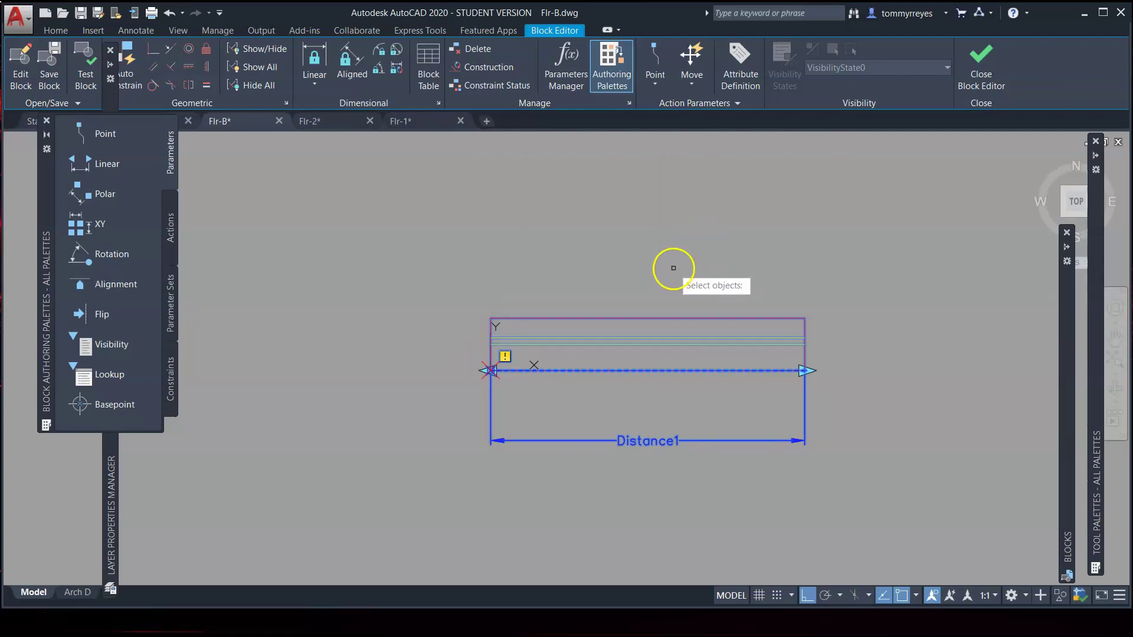
key(Return)
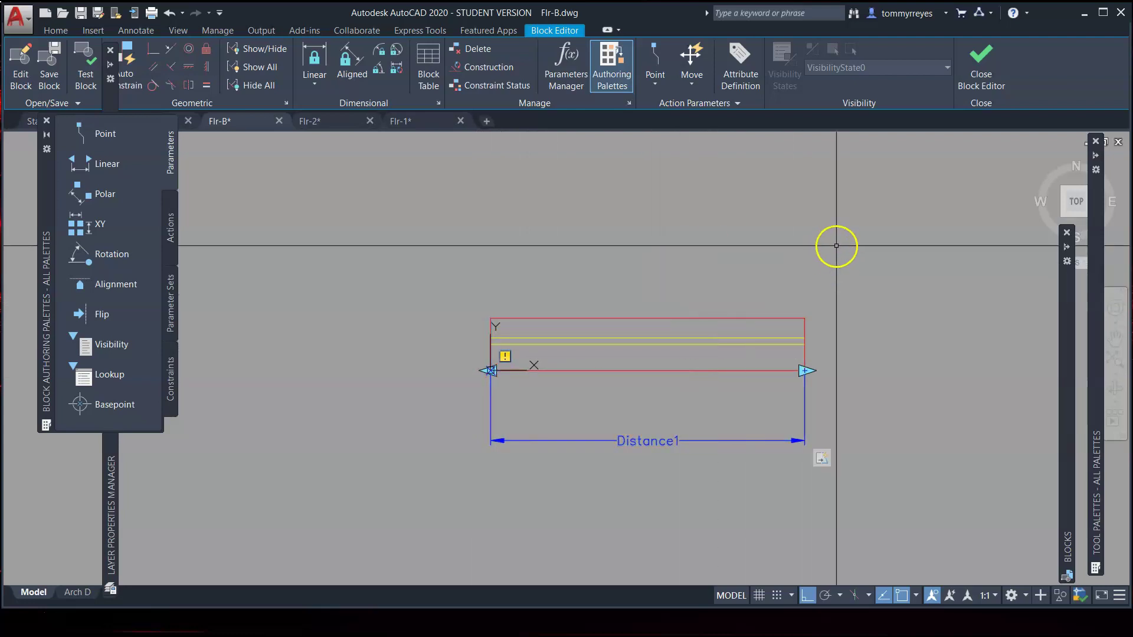
- Add a second stretch action on Distance1, framing and selecting the window's lines
right_click(510, 339)
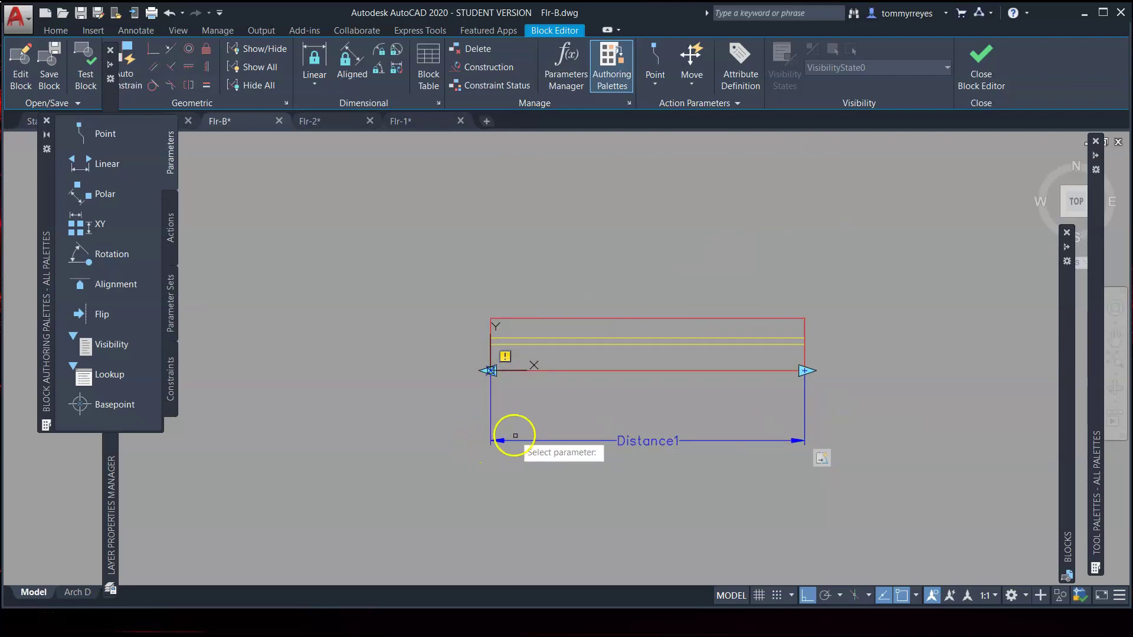
click(518, 441)
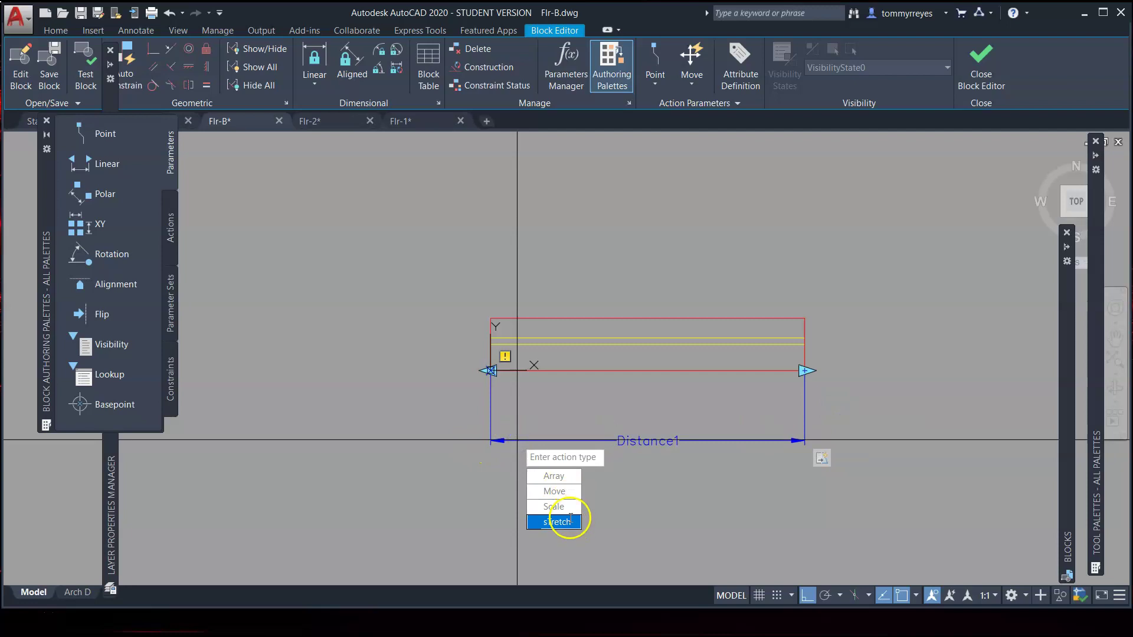
click(571, 519)
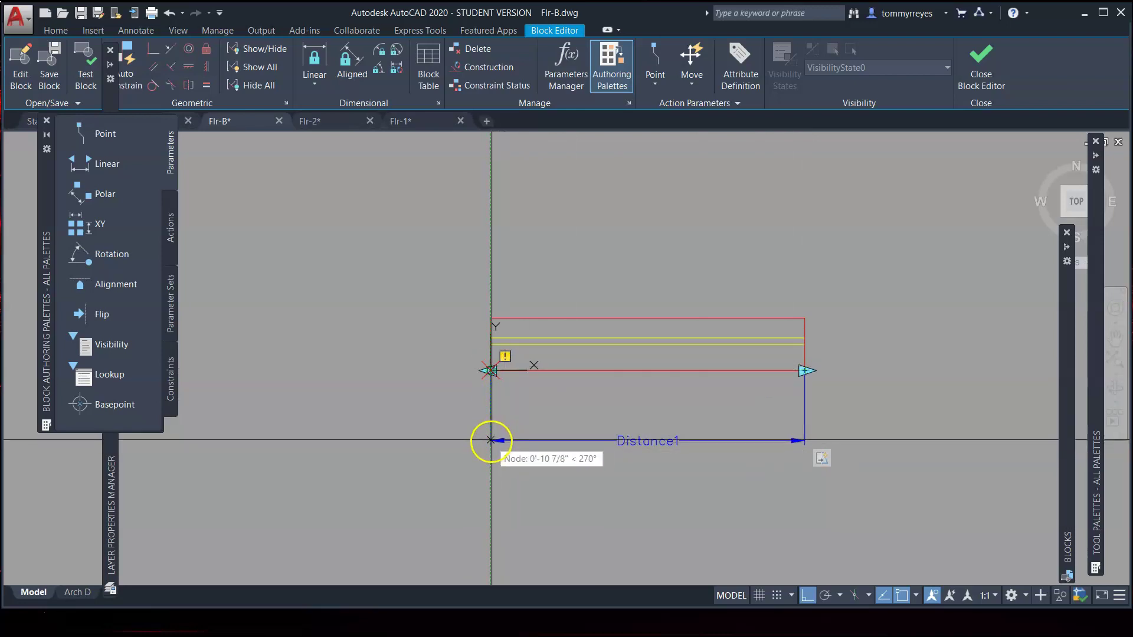
click(491, 318)
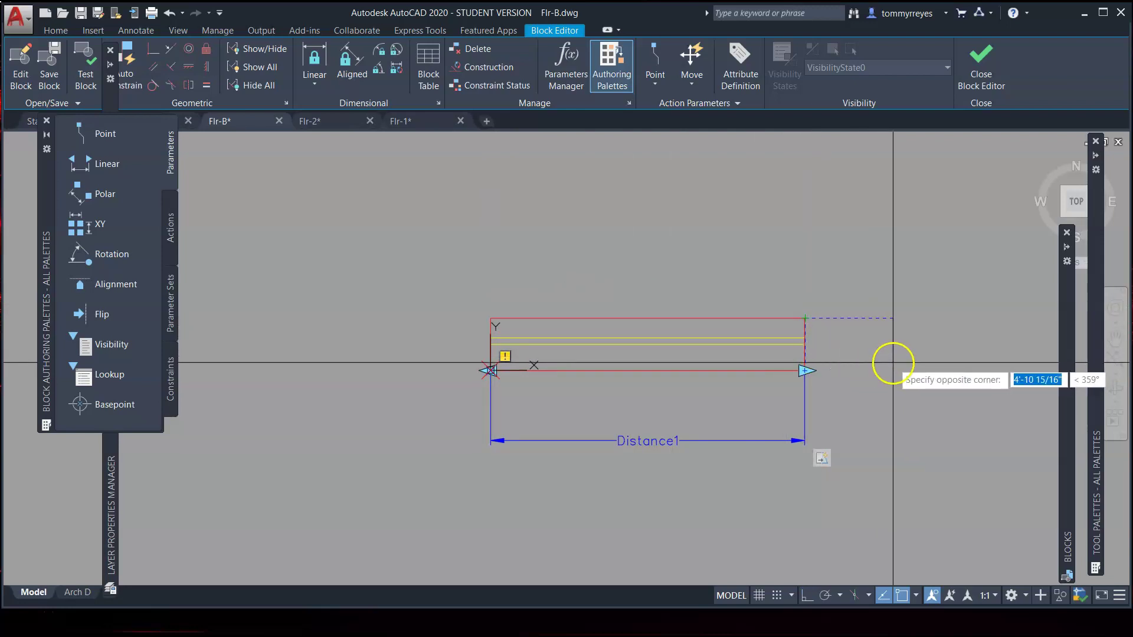
click(805, 371)
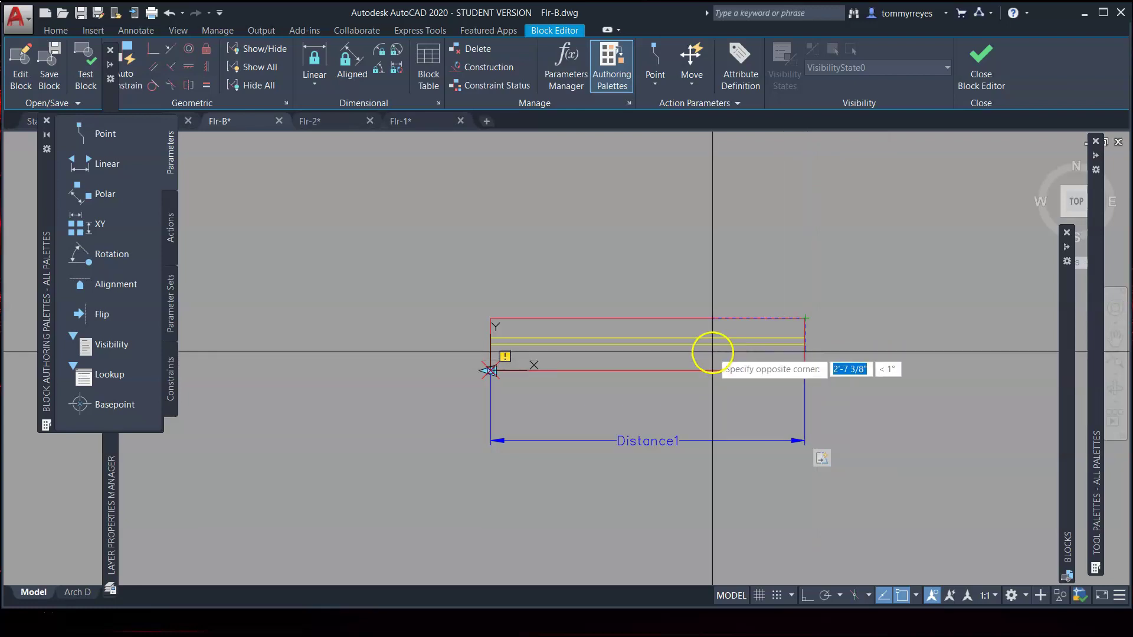
click(488, 370)
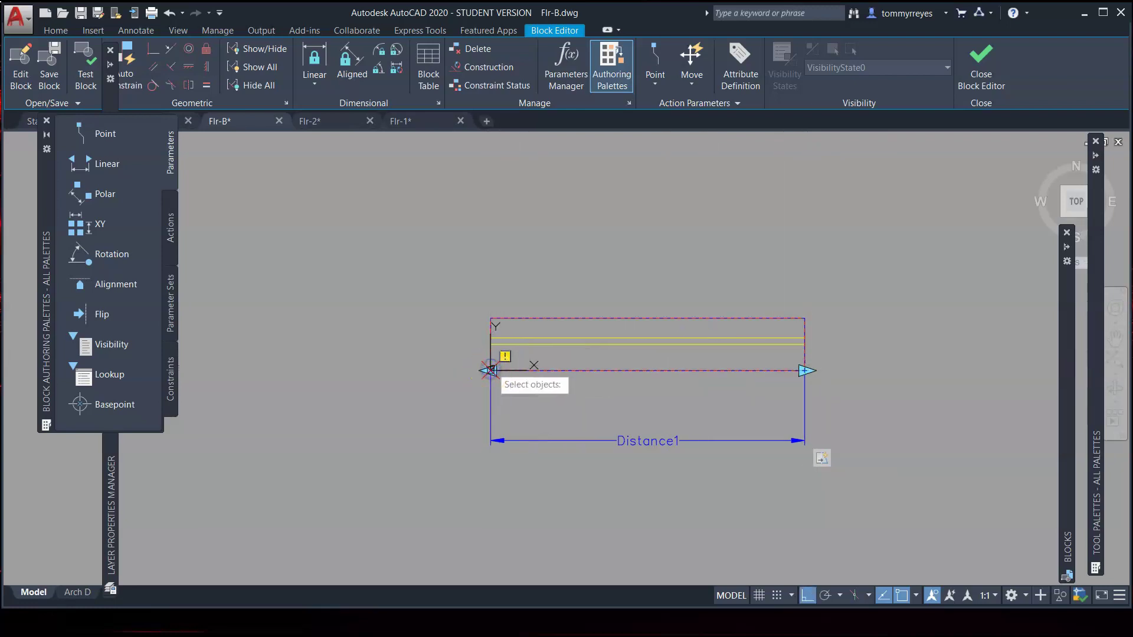
click(754, 330)
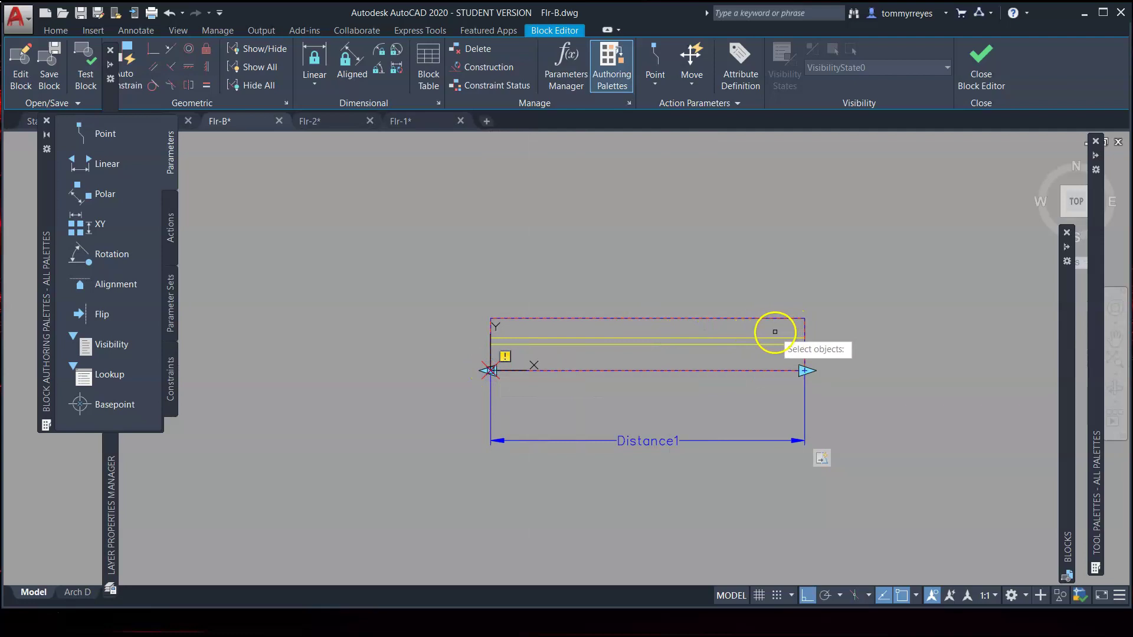
click(825, 303)
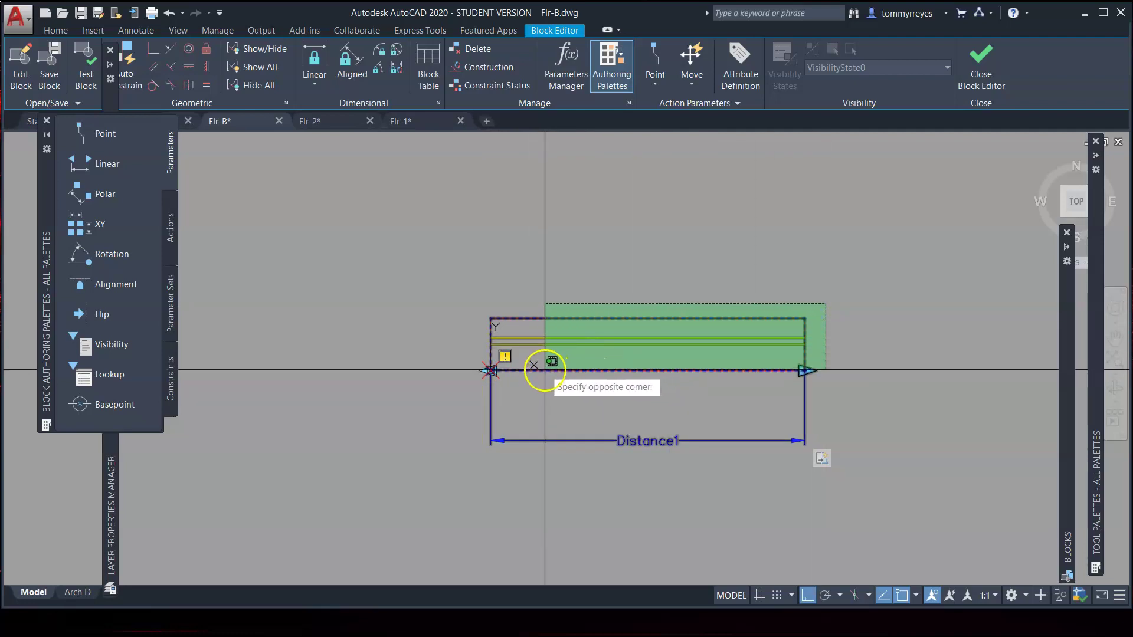
click(462, 343)
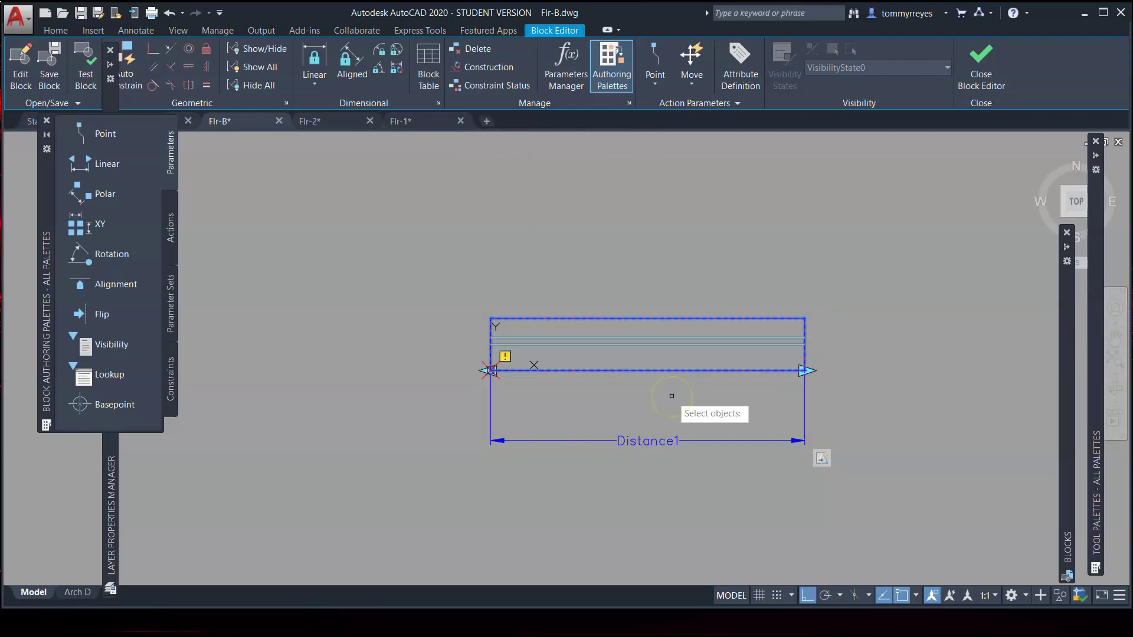
key(Return)
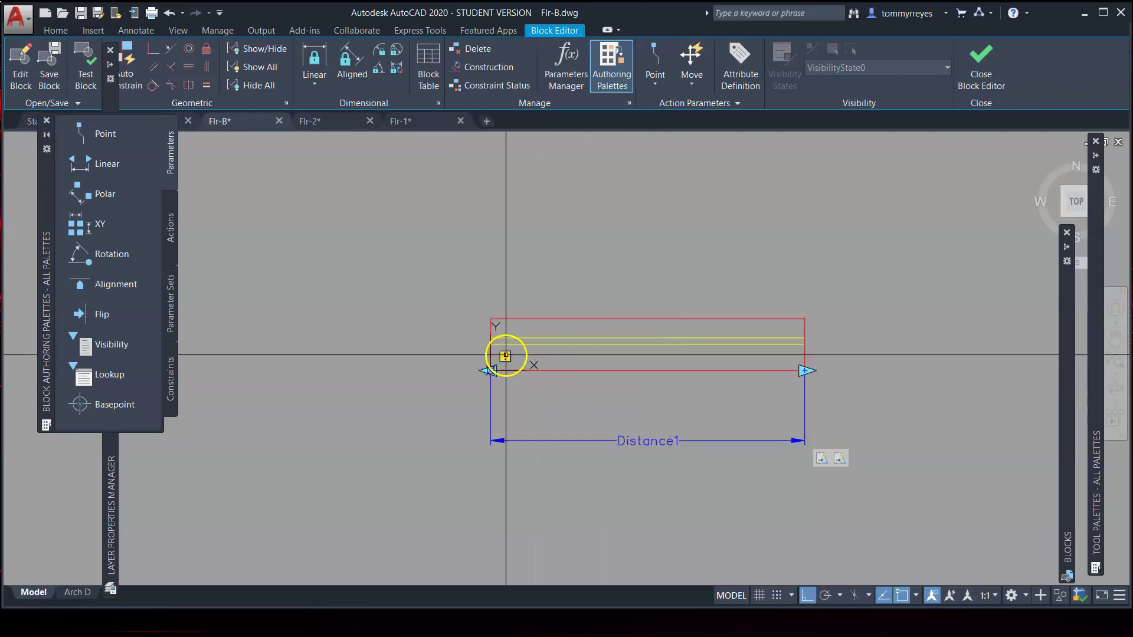
- Add another stretch action on Distance1 from the actions list, with its frame and window lines
key(Return)
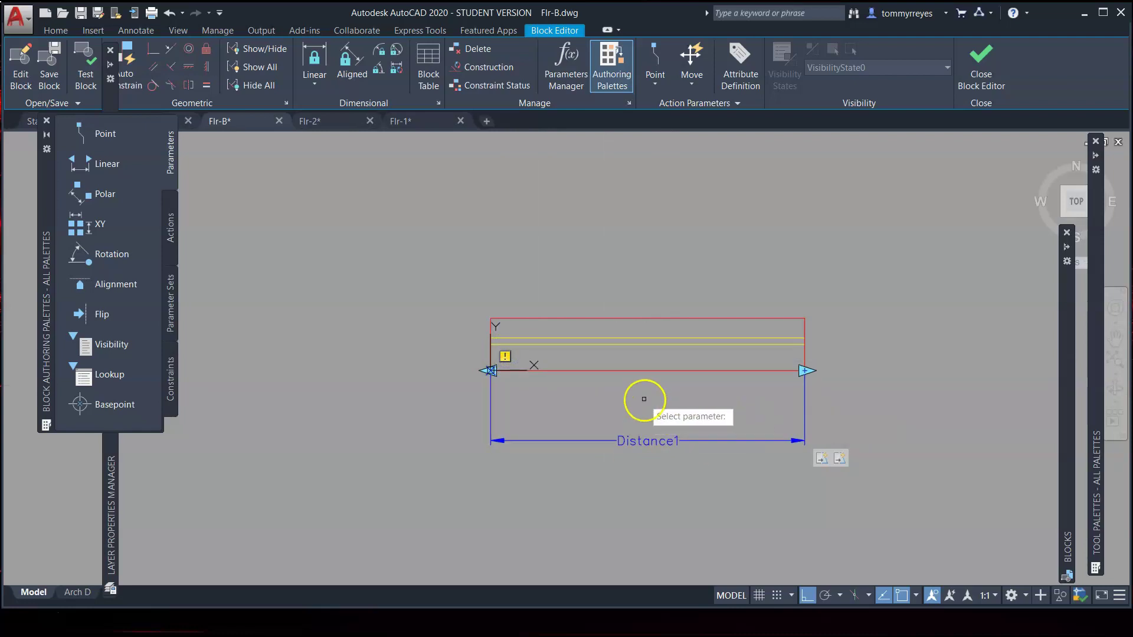
click(172, 231)
click(100, 190)
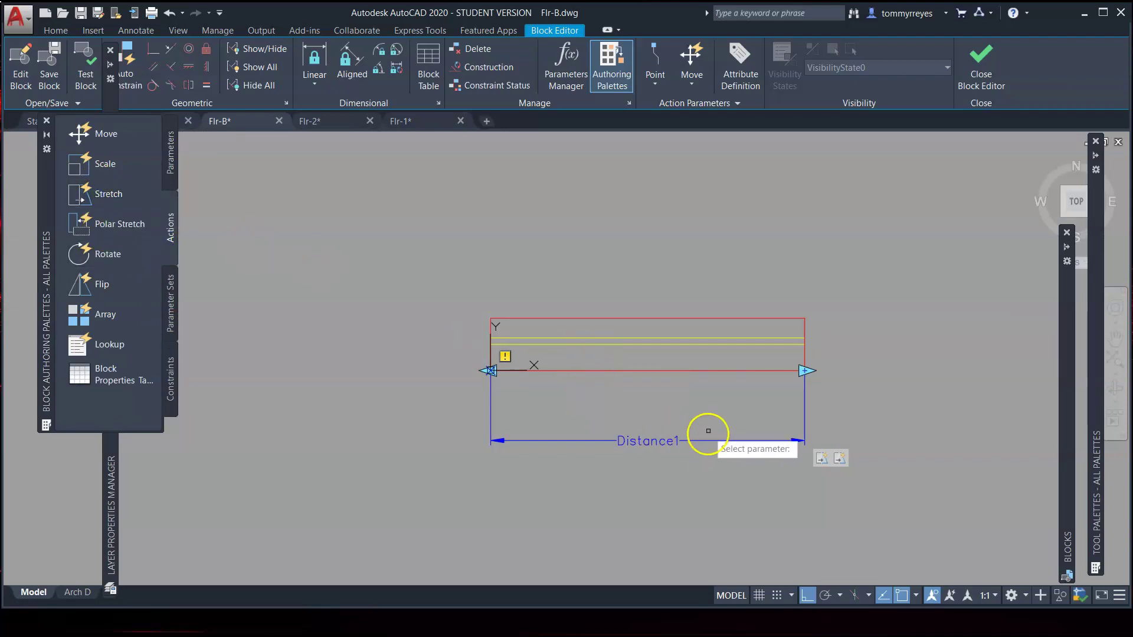
click(692, 440)
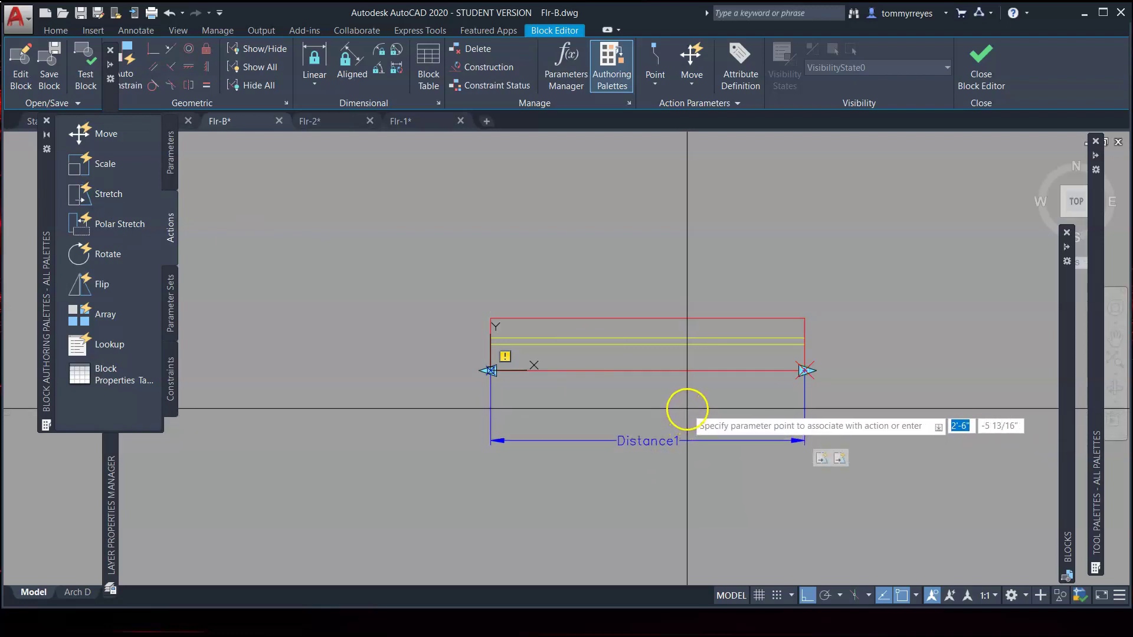
click(490, 371)
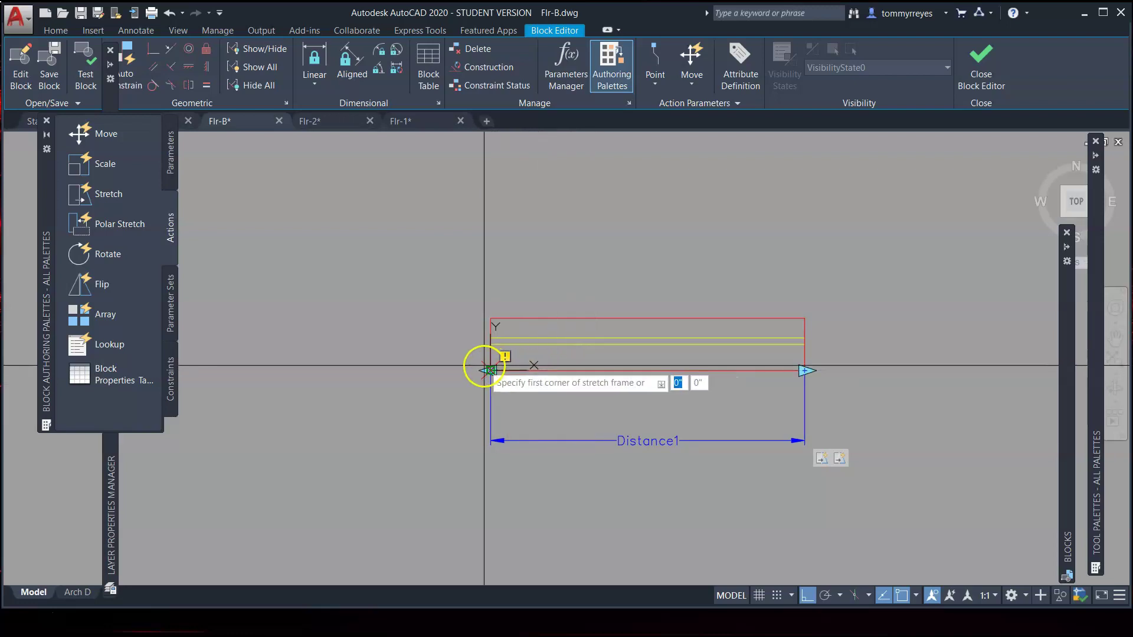
click(494, 366)
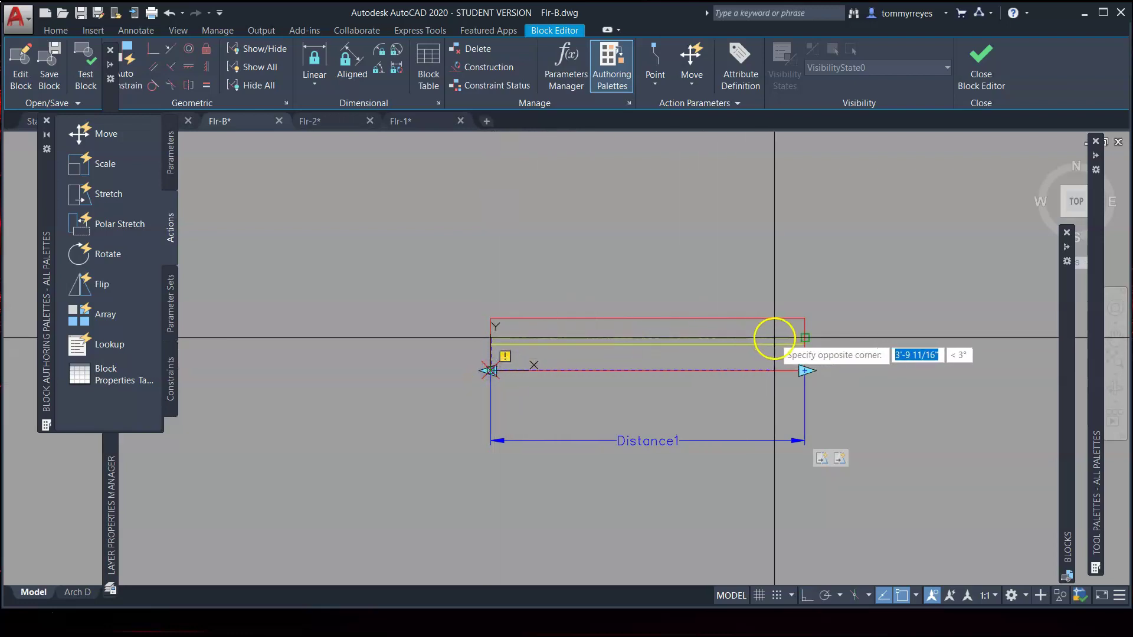
click(807, 319)
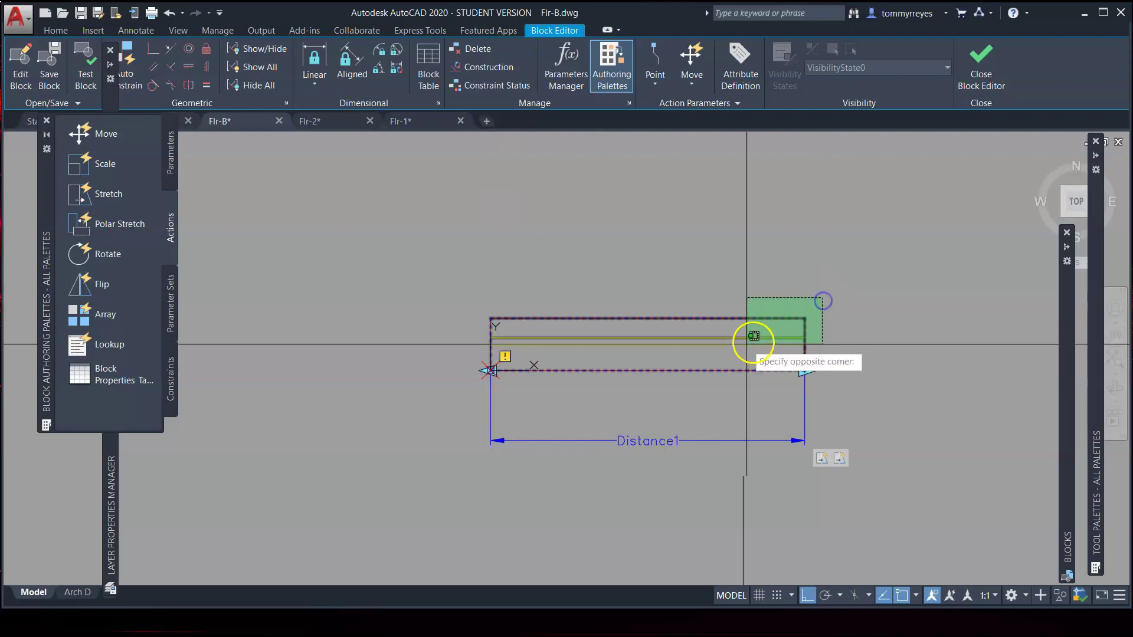
click(464, 355)
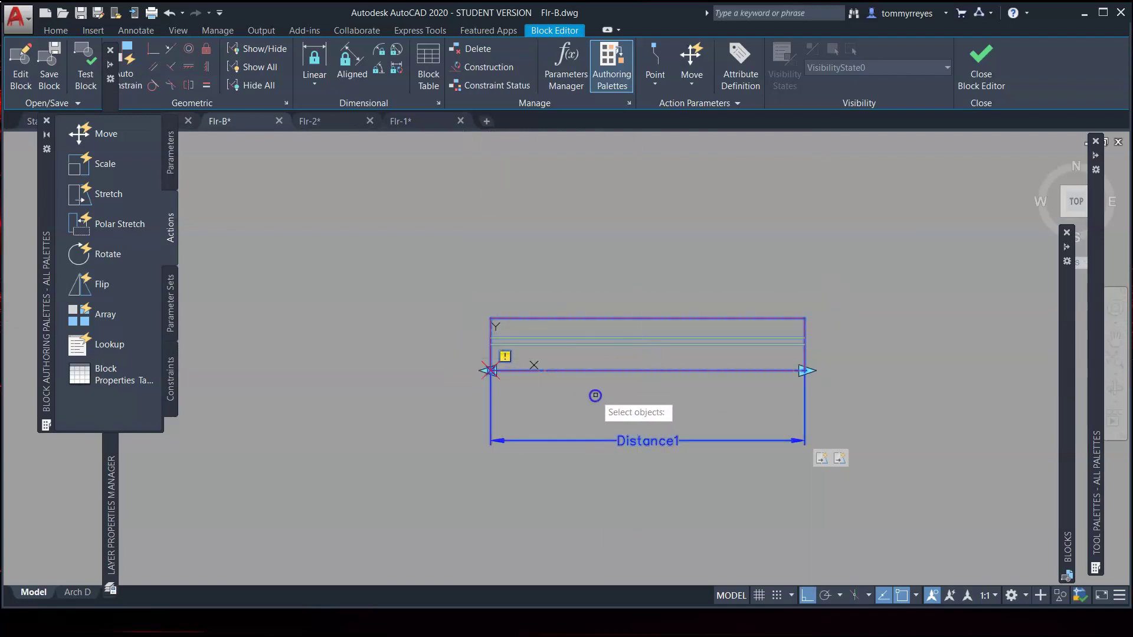
key(Return)
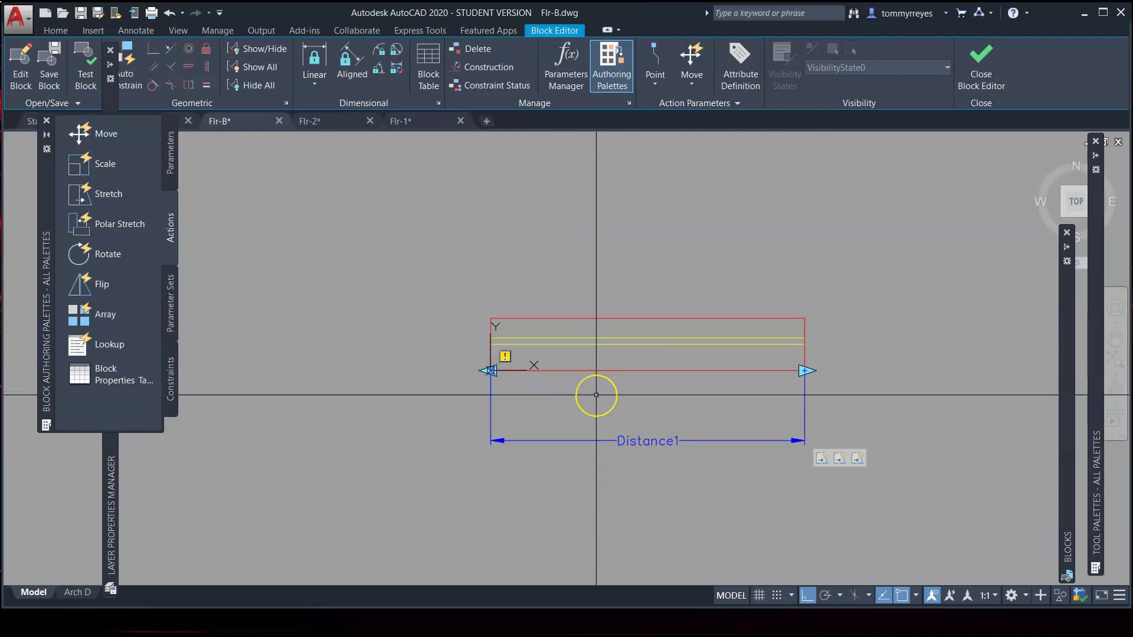
- In Test Block, stretch the Window block to a length of 4 and reselect it
click(85, 75)
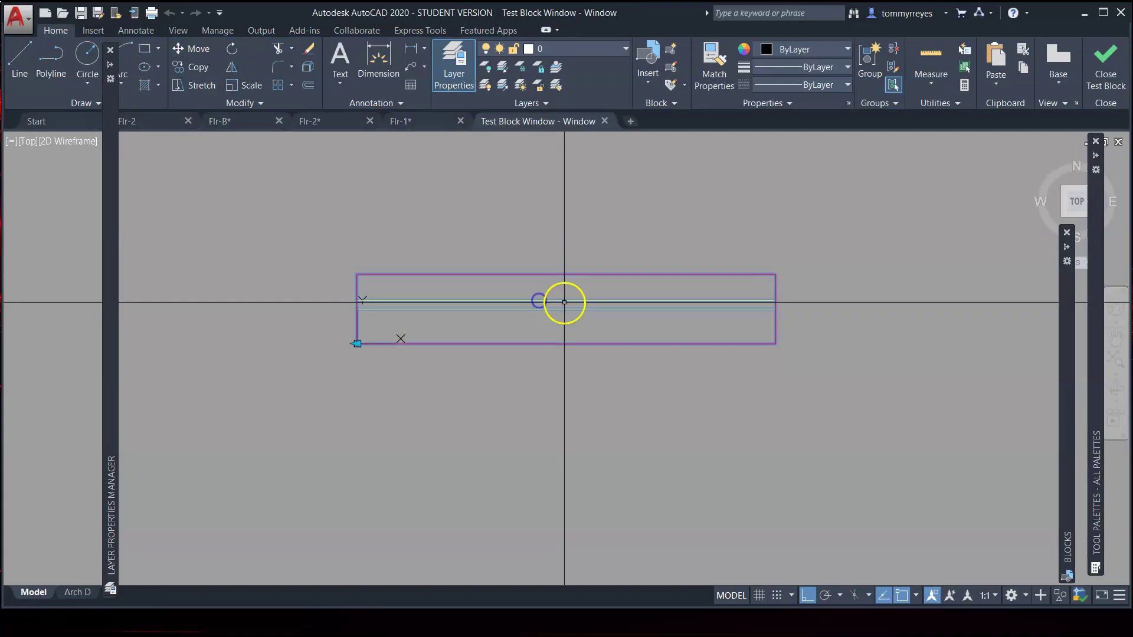
click(356, 344)
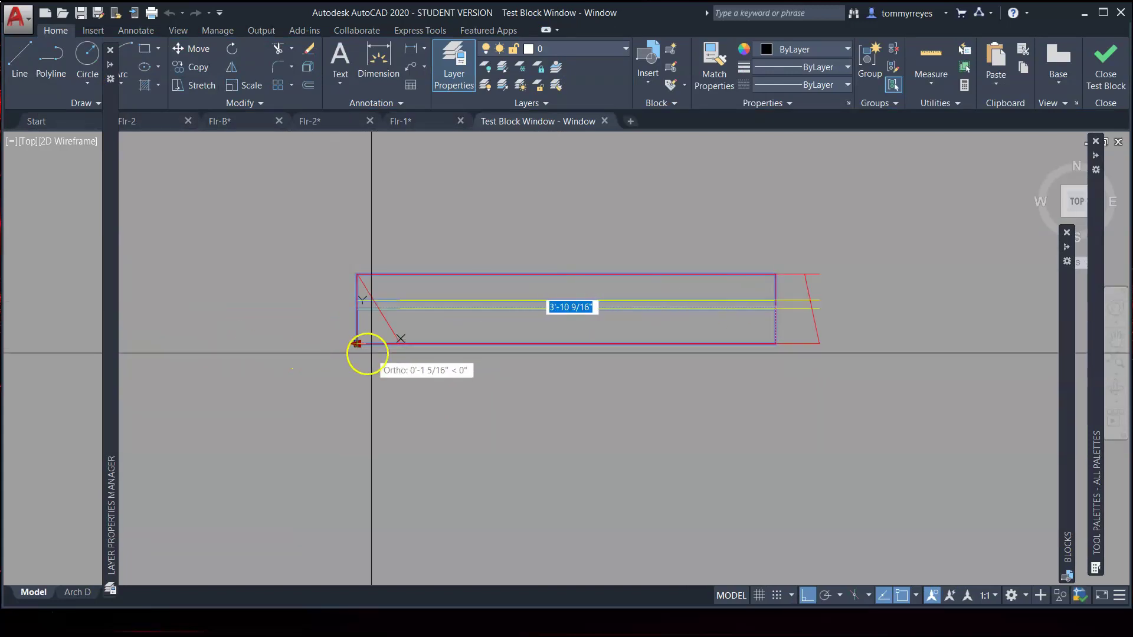
text(4)
key(Return)
key(Escape)
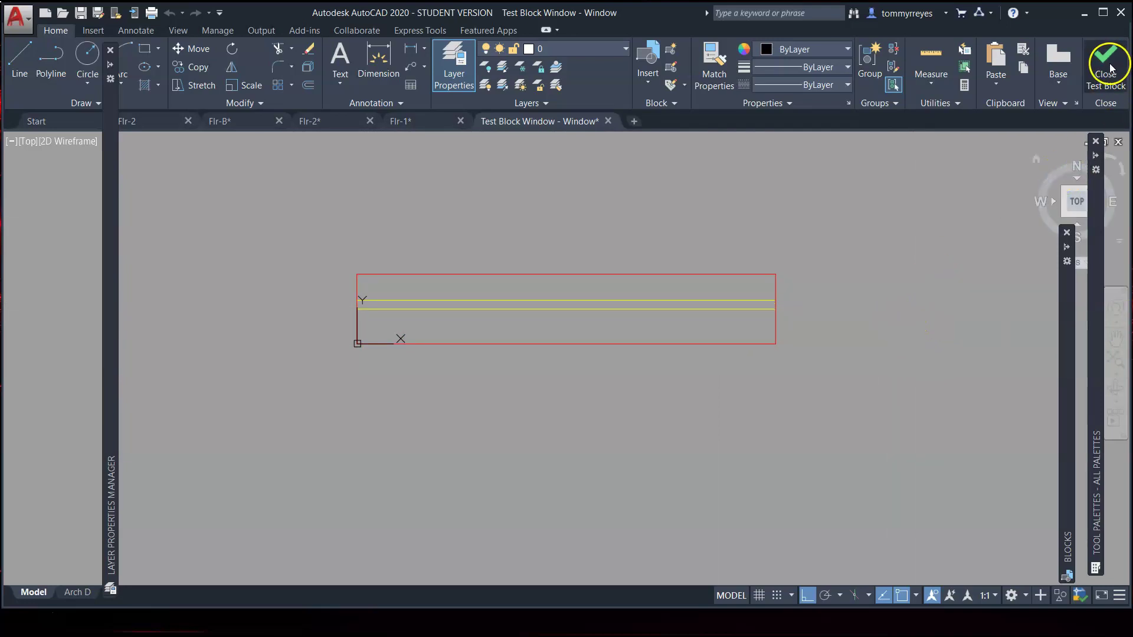
click(639, 328)
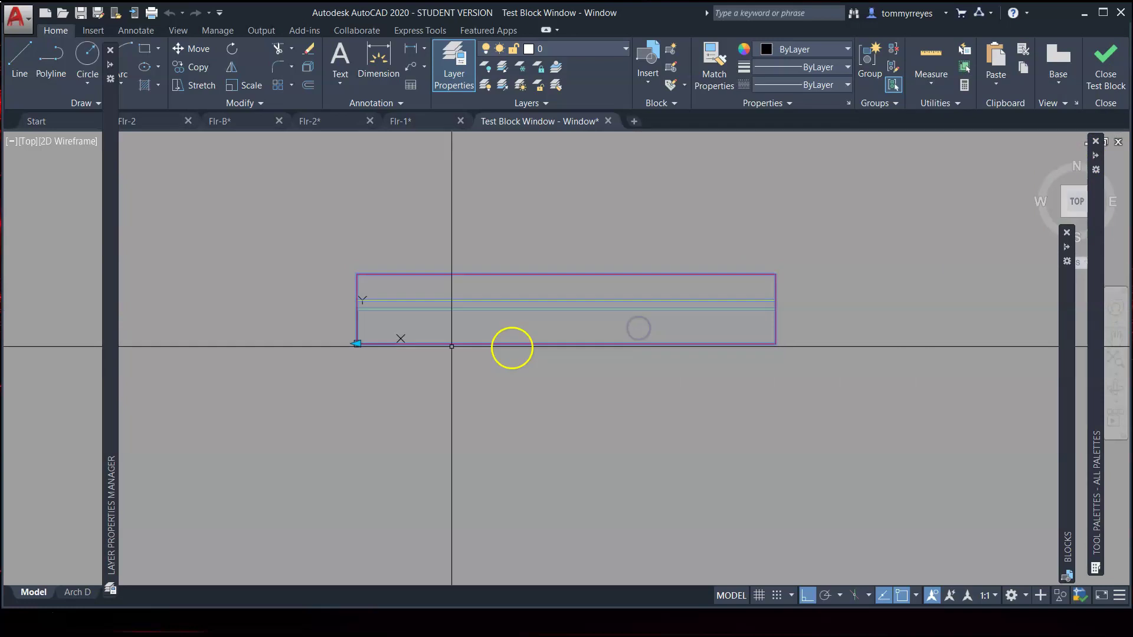
scroll(355, 347, up, 6)
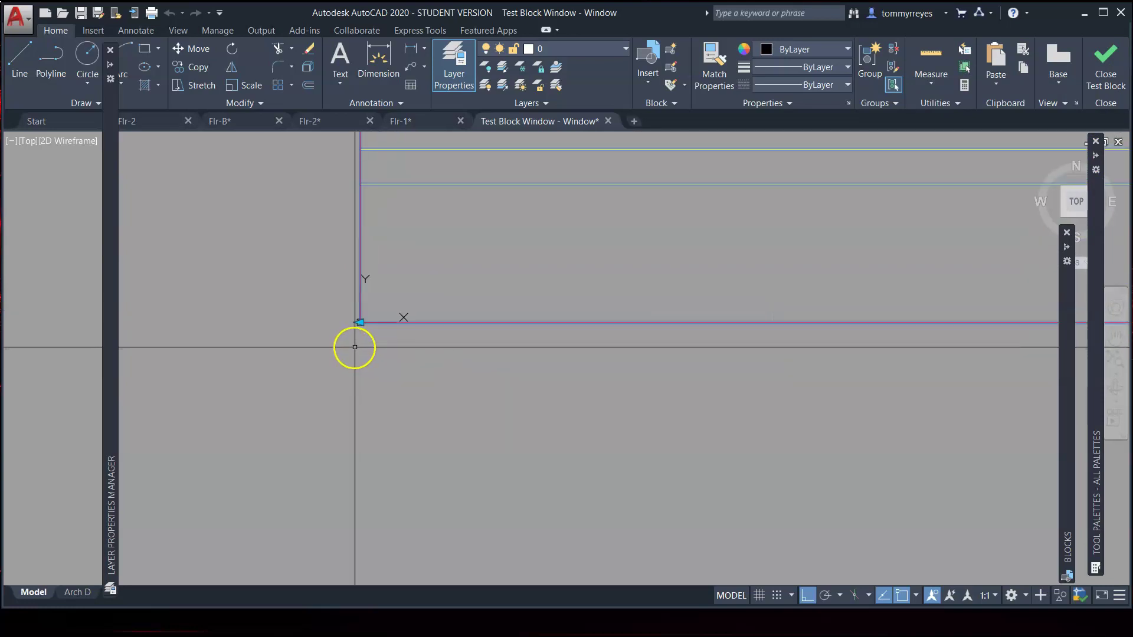
- Close the test block window and return to the Flr-1 drawing
click(1105, 75)
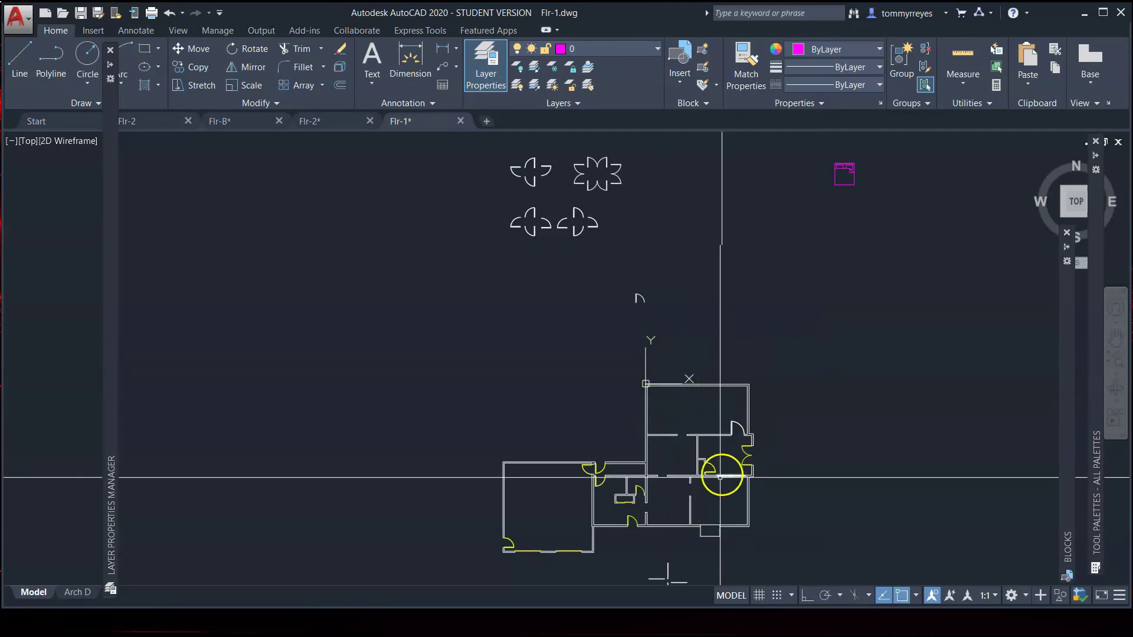
scroll(726, 459, up, 4)
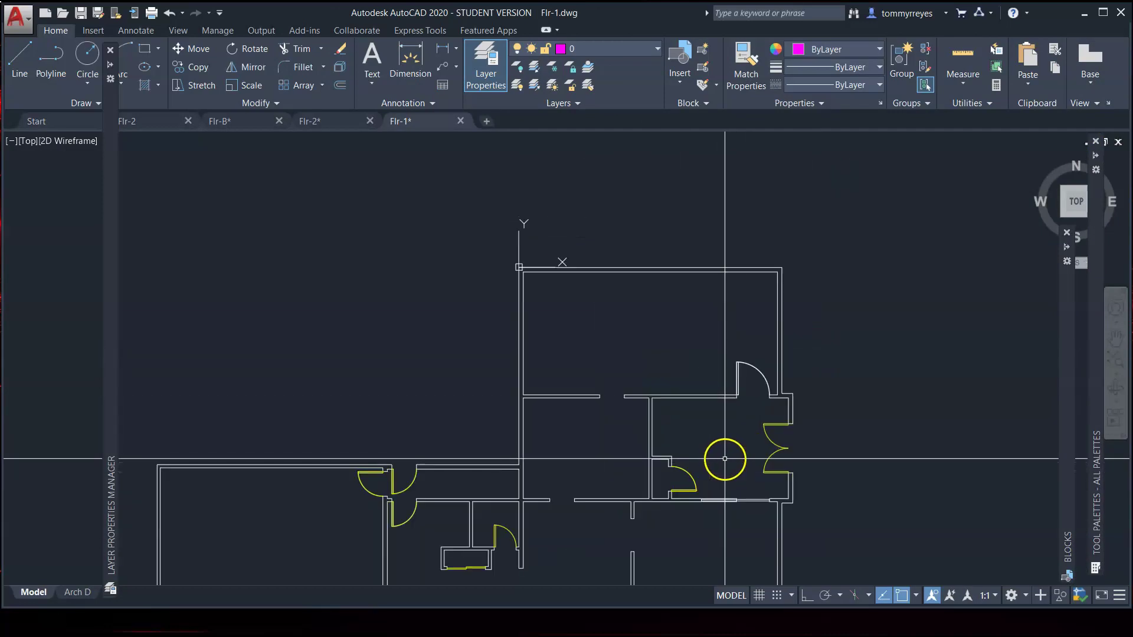
scroll(632, 330, down, 5)
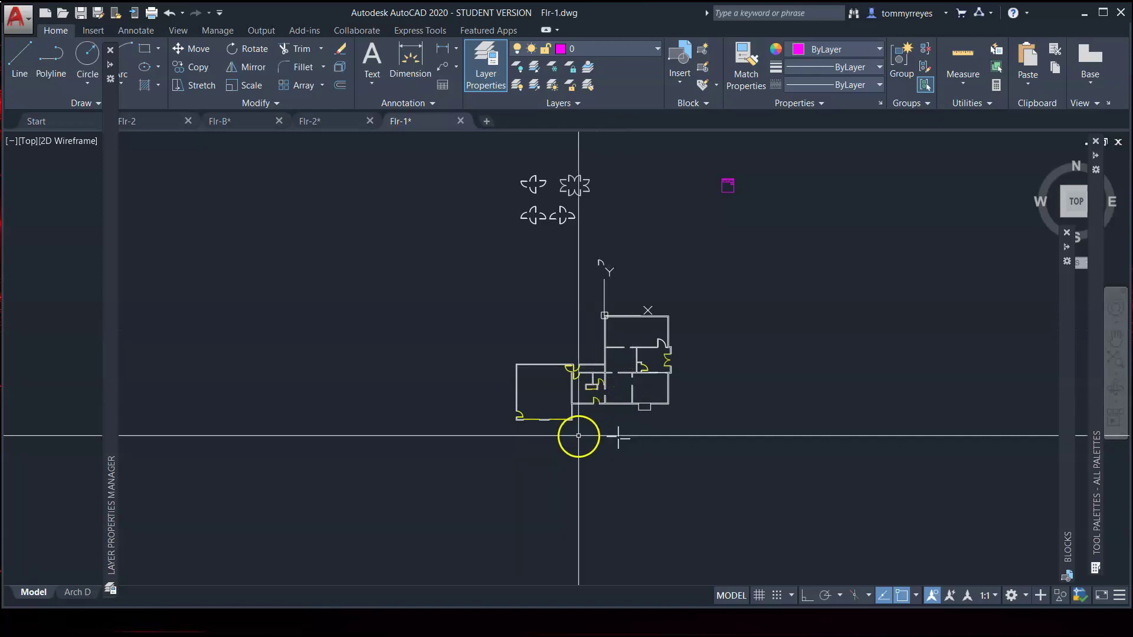
scroll(614, 325, up, 4)
scroll(615, 324, up, 8)
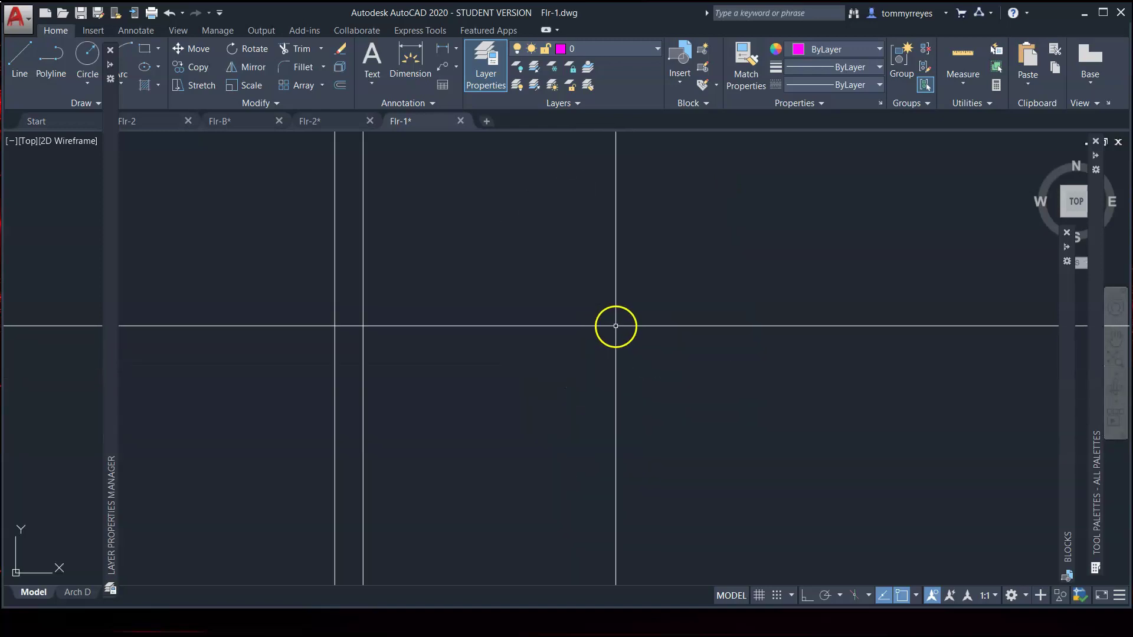
scroll(617, 324, down, 6)
scroll(640, 308, down, 4)
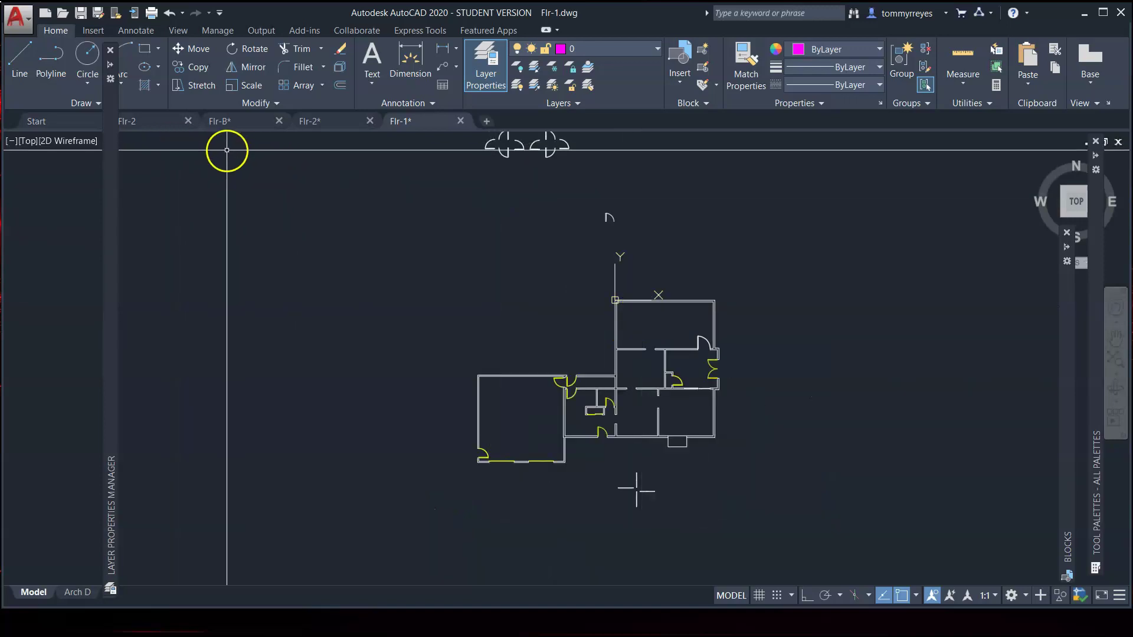
- Look through the Flr-2 and other open drawings, then return to the Flr-B Block Editor
click(154, 123)
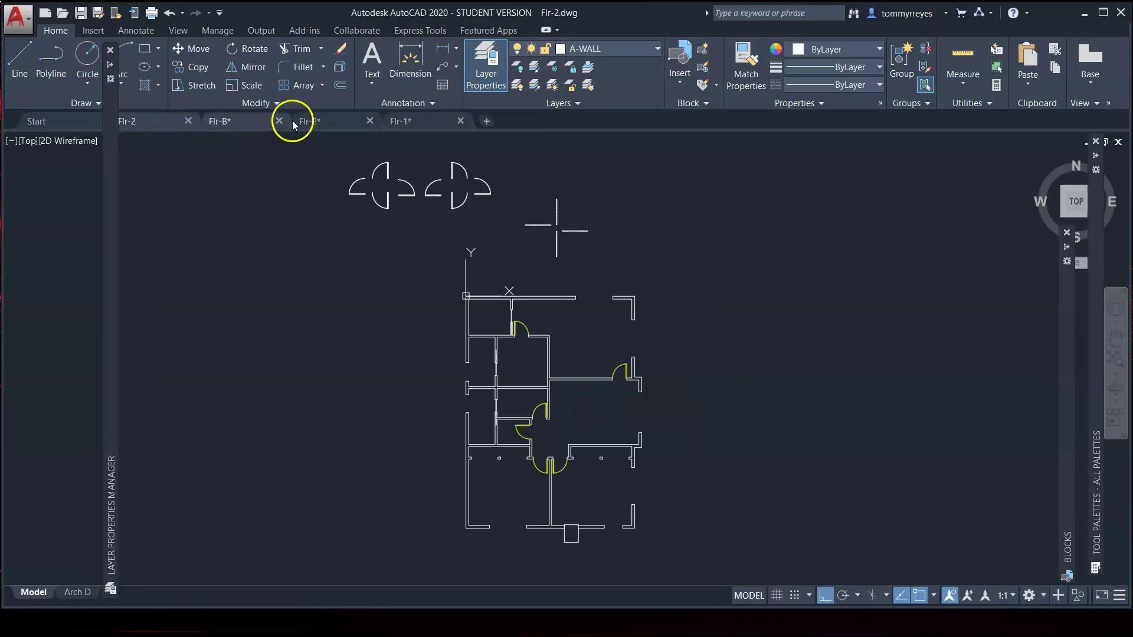
click(307, 121)
click(148, 121)
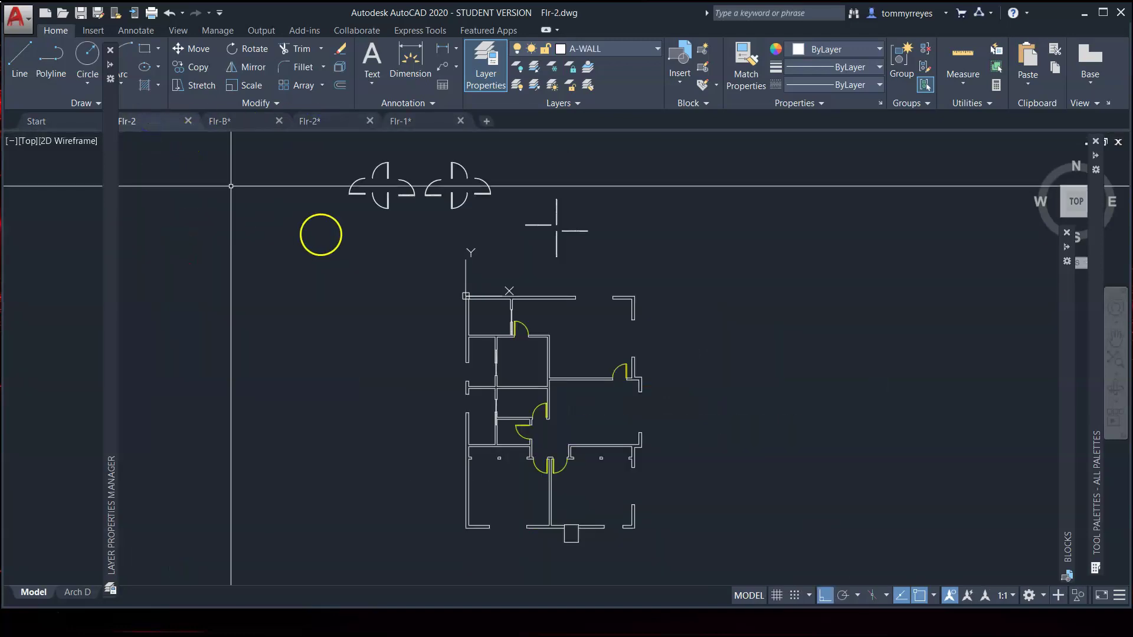
scroll(546, 337, up, 4)
scroll(620, 449, down, 2)
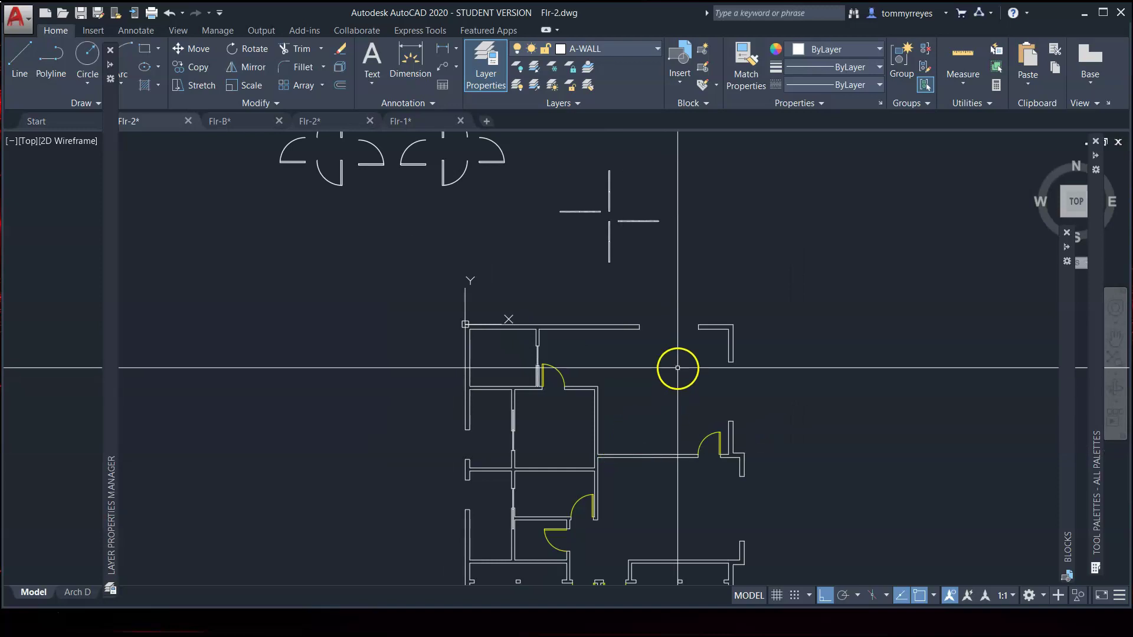
scroll(678, 368, down, 4)
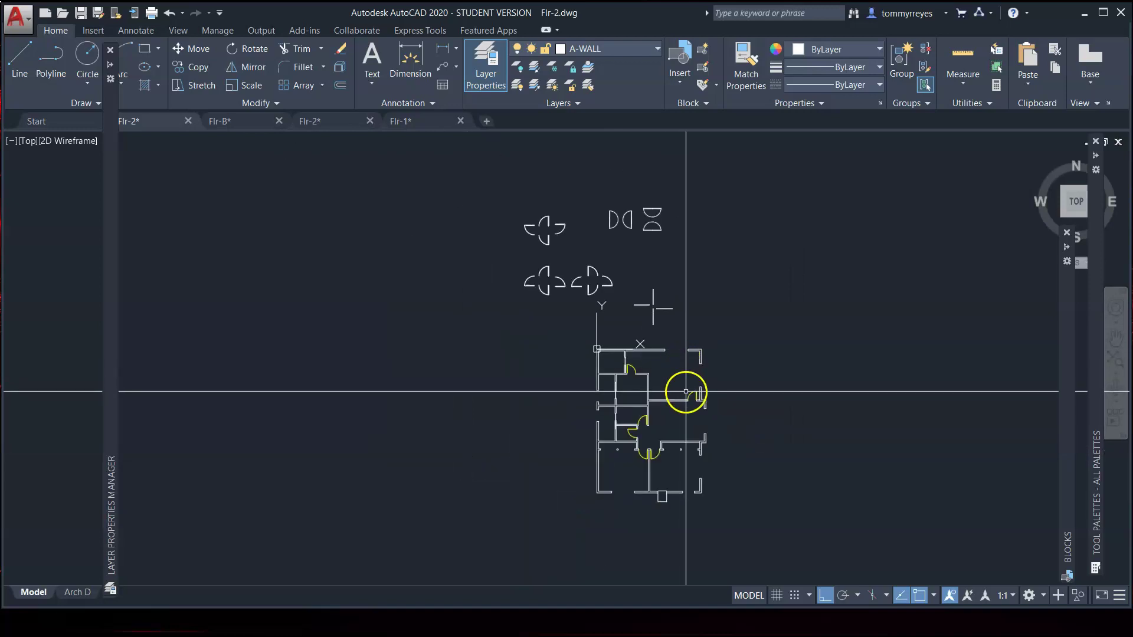
click(315, 122)
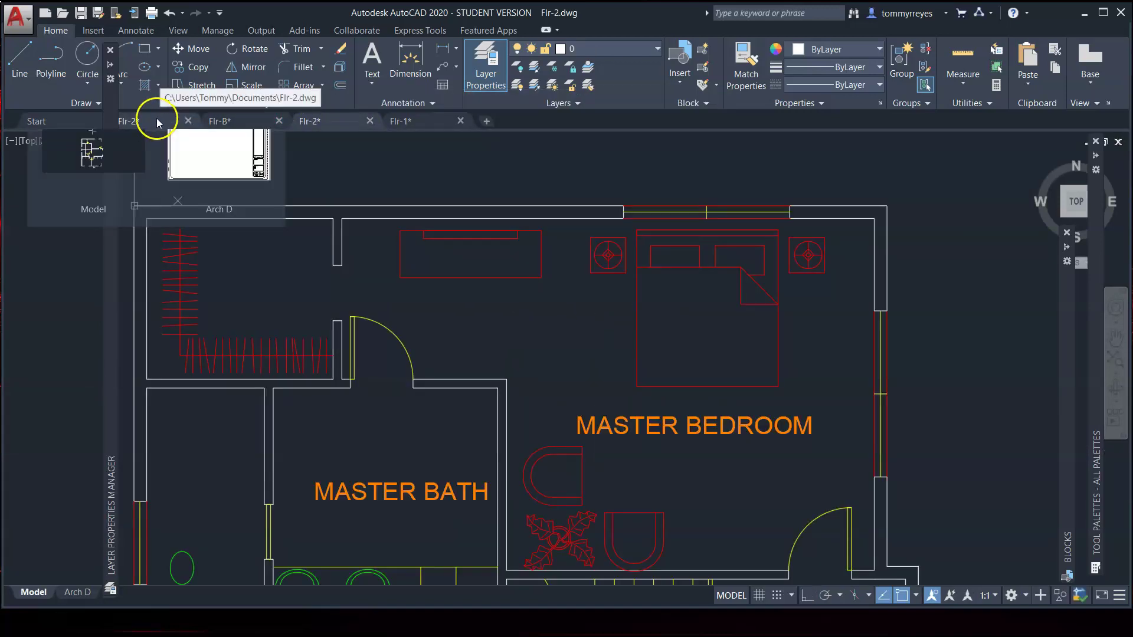
click(248, 121)
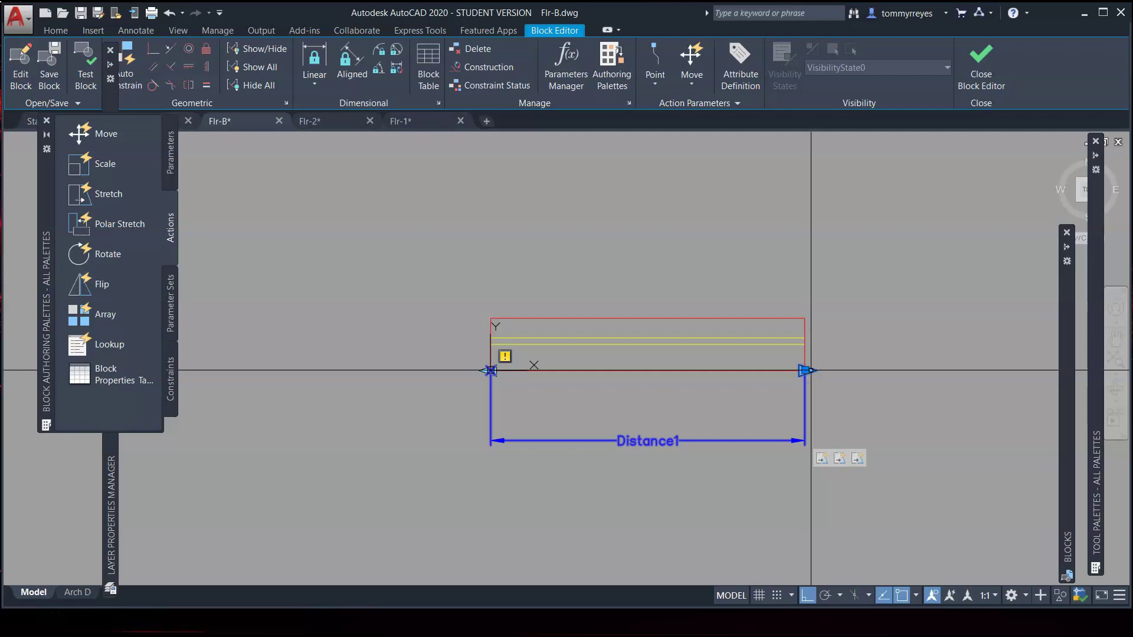
- Delete the old Distance1 parameter and add a base point parameter at the block origin
click(817, 409)
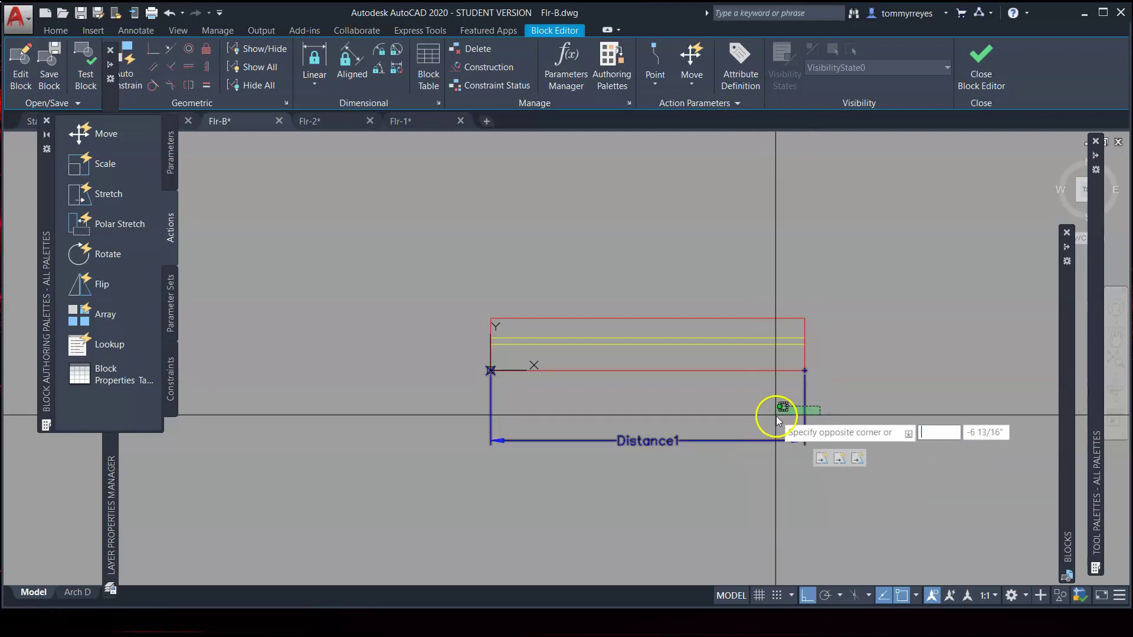
click(769, 420)
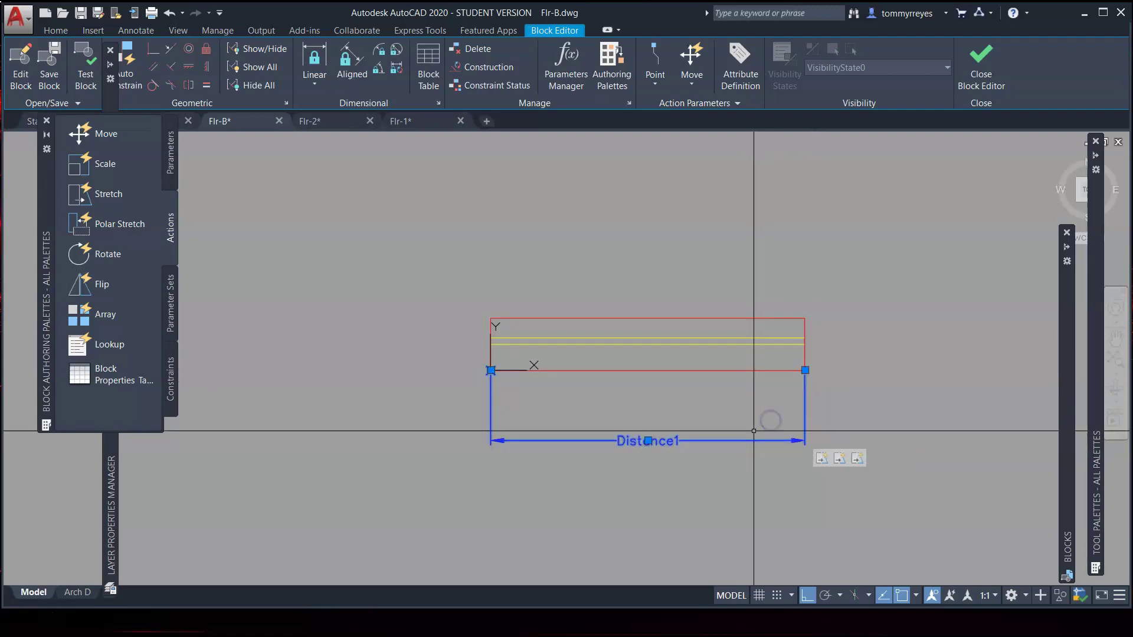
key(Delete)
click(171, 161)
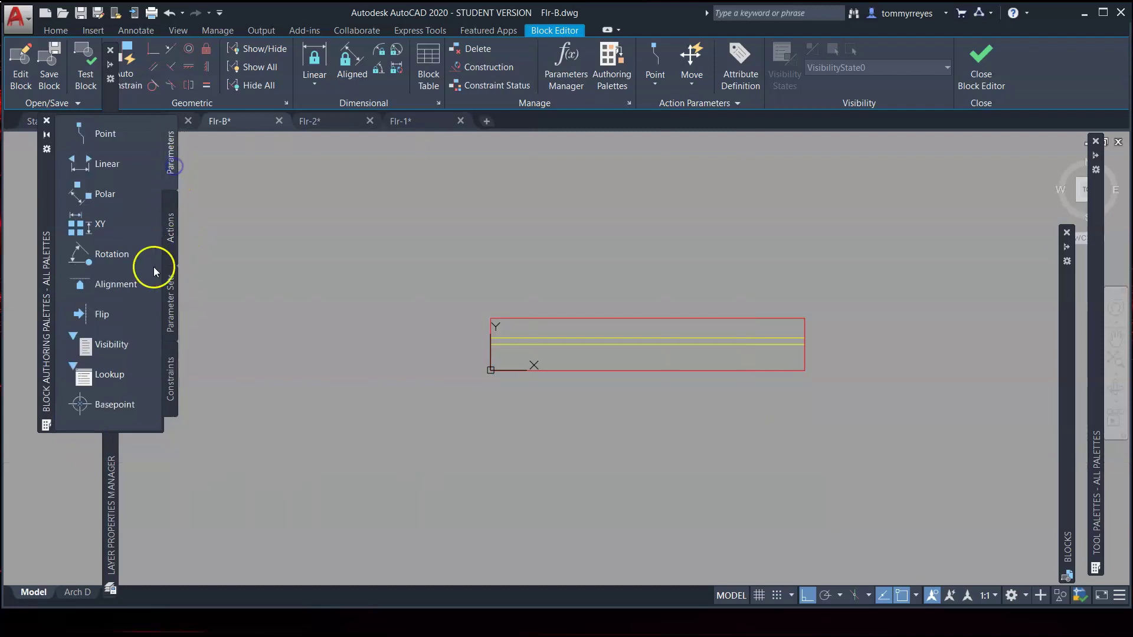
click(81, 406)
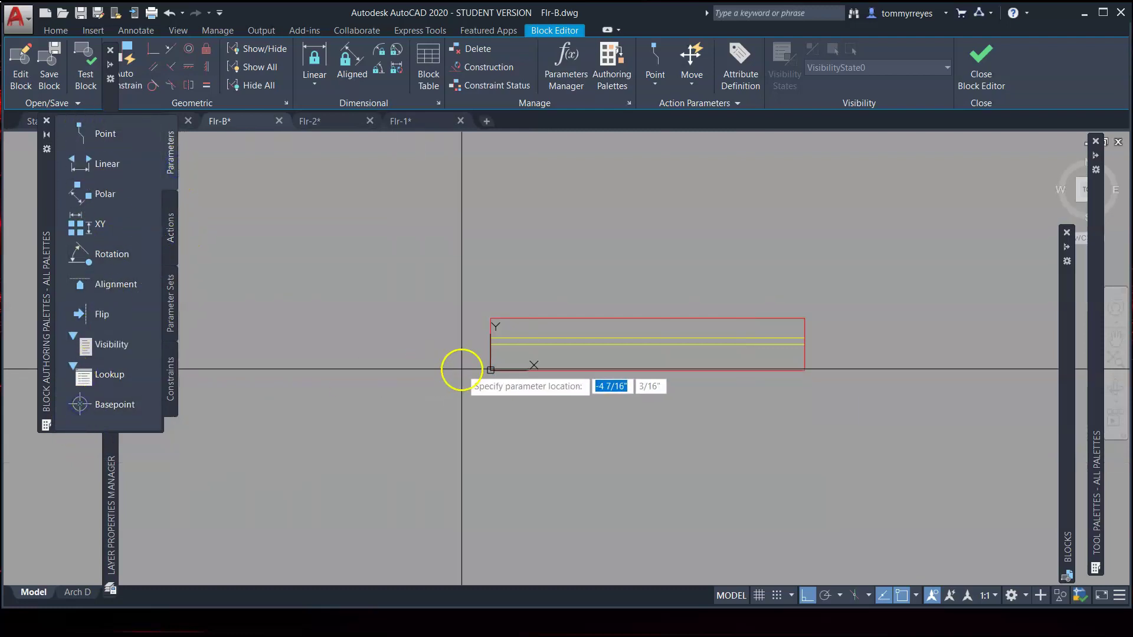
click(490, 370)
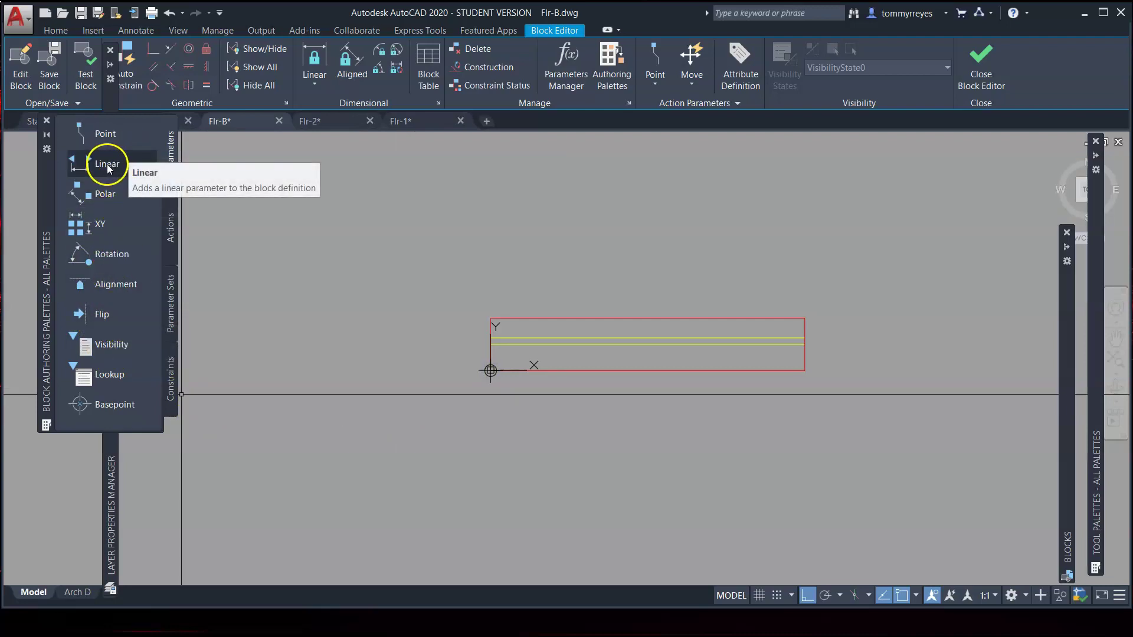
- Add a Linear Stretch parameter across the window with its Distance1 label below
click(175, 310)
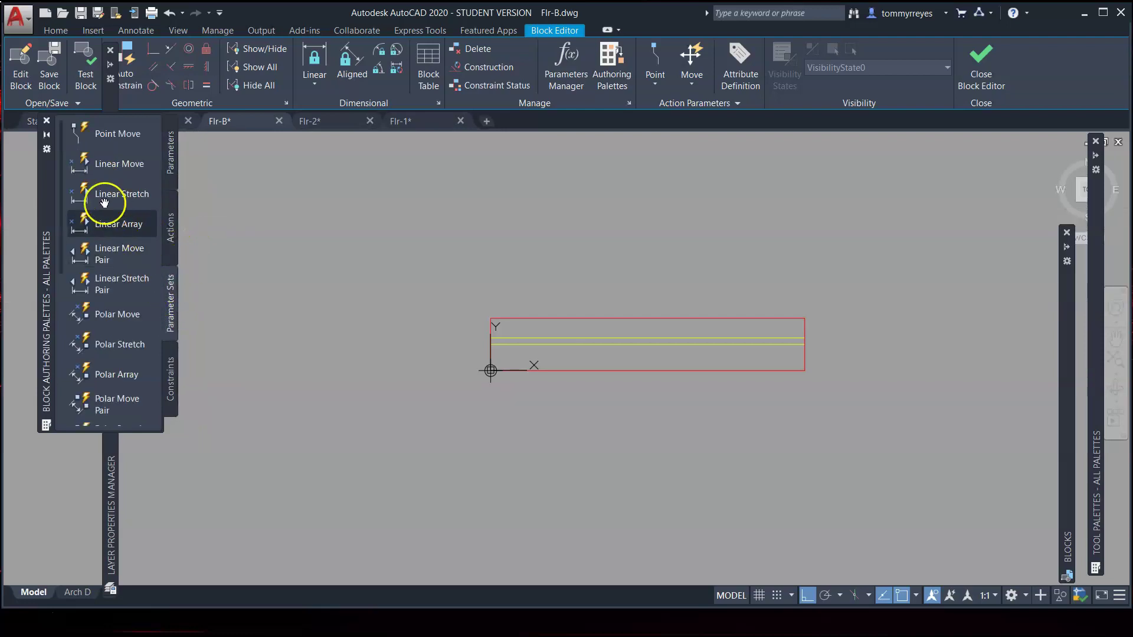
click(129, 200)
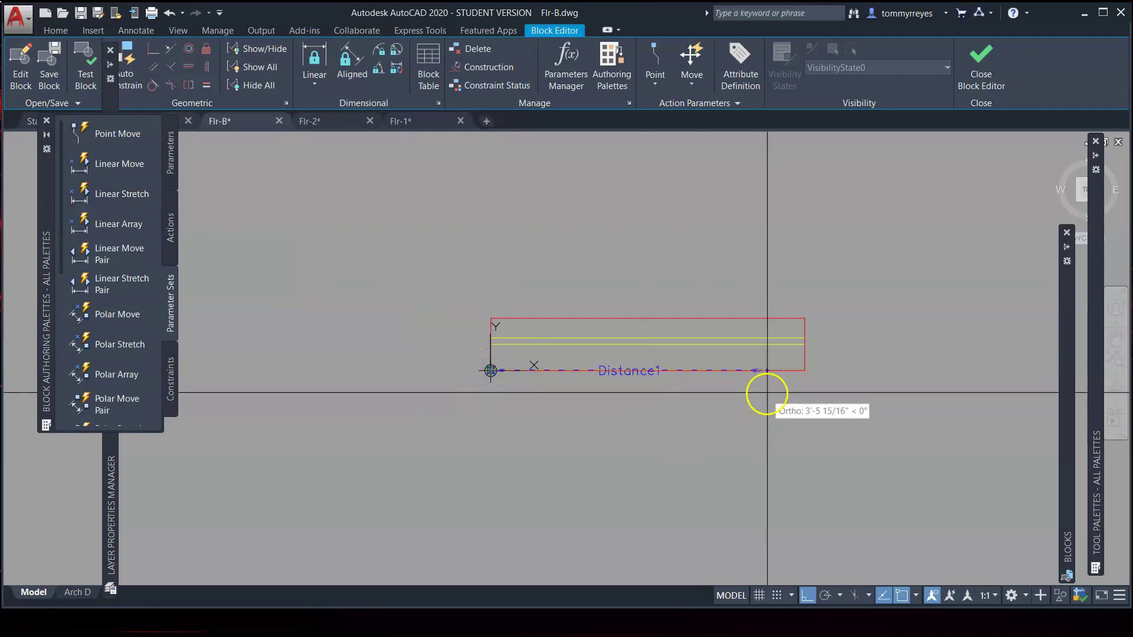
click(792, 422)
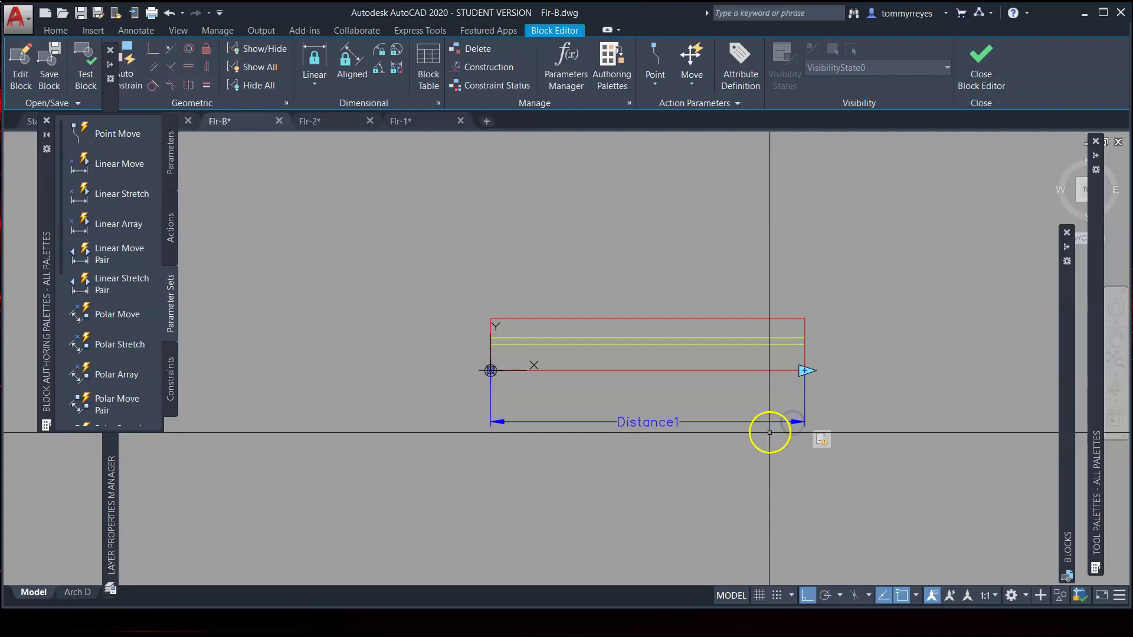
double_click(824, 443)
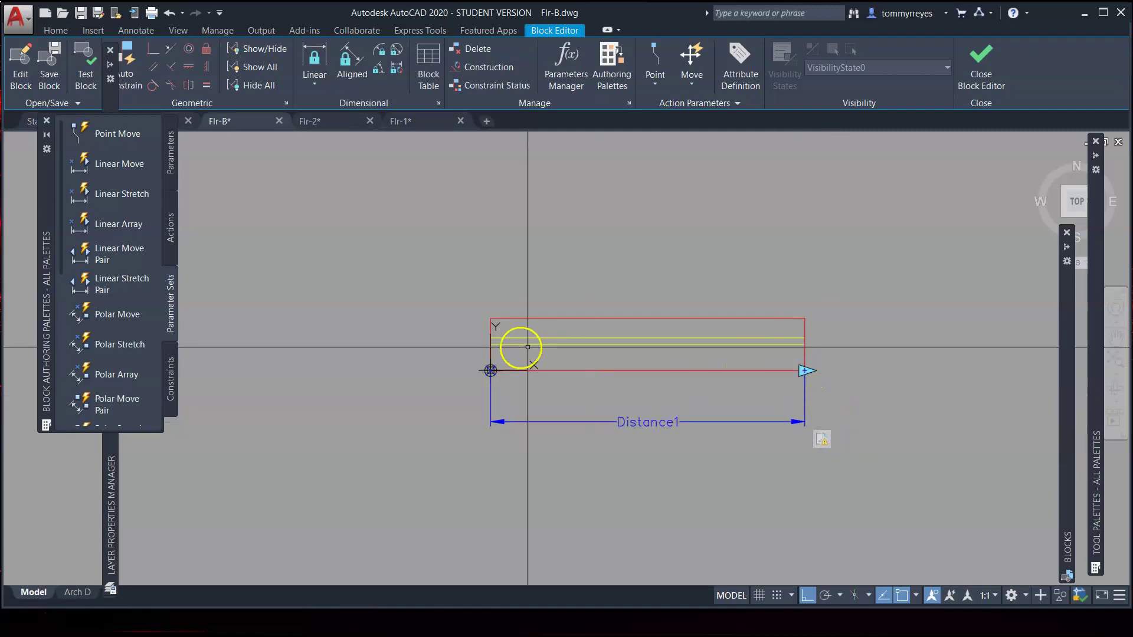
- Attach a Stretch action to Distance1, framing and selecting the window lines to stretch
click(171, 228)
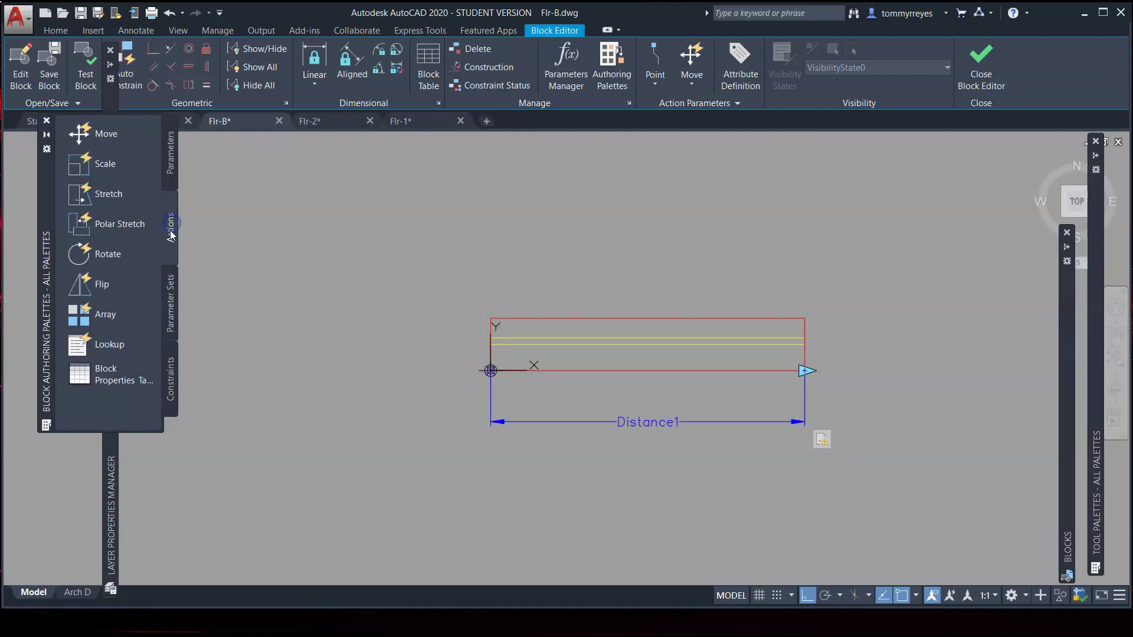
click(106, 204)
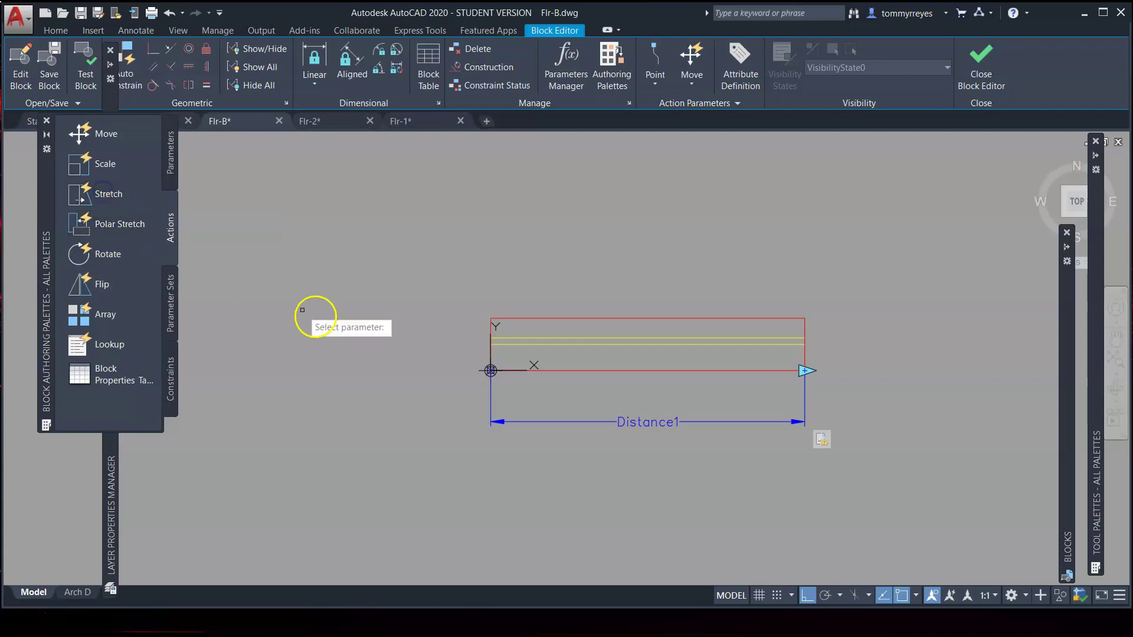
click(534, 422)
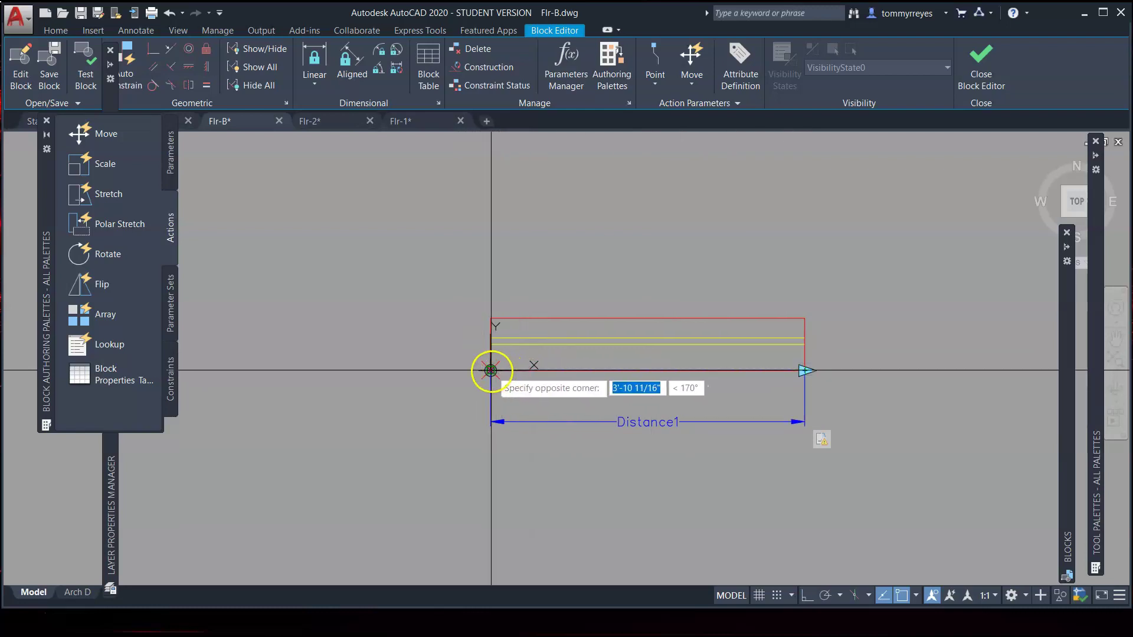
click(490, 371)
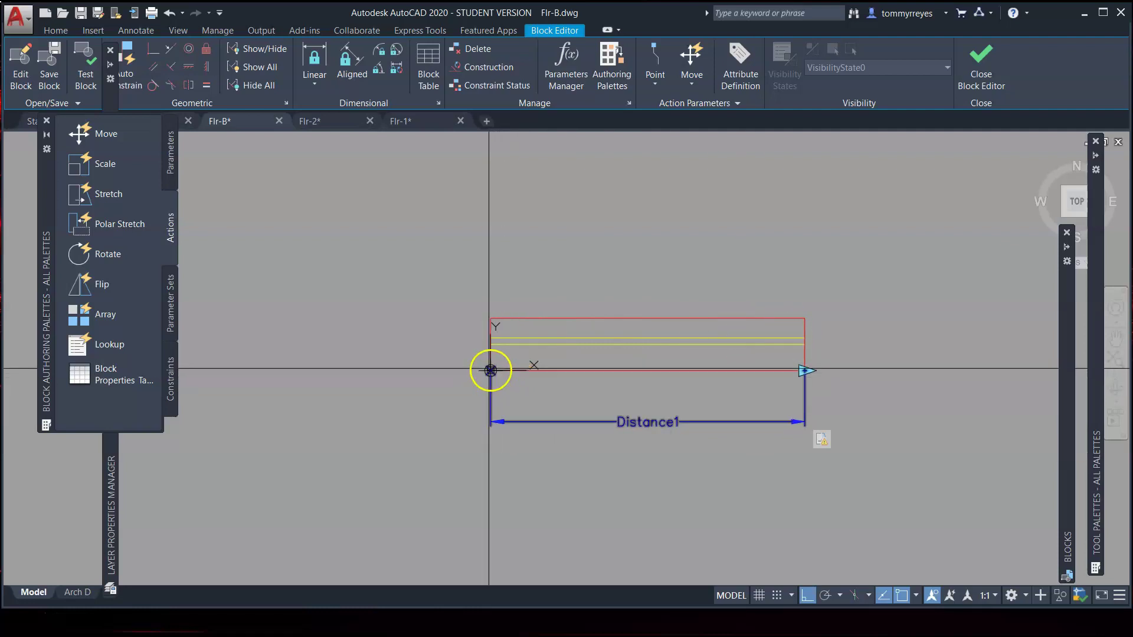
click(86, 194)
click(528, 420)
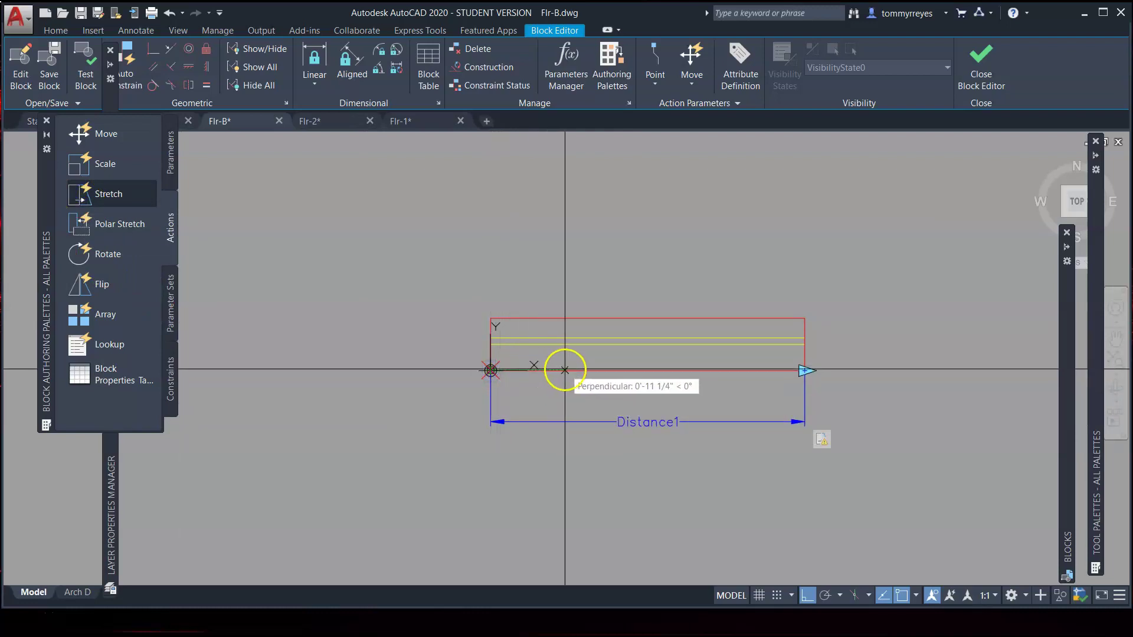
click(491, 318)
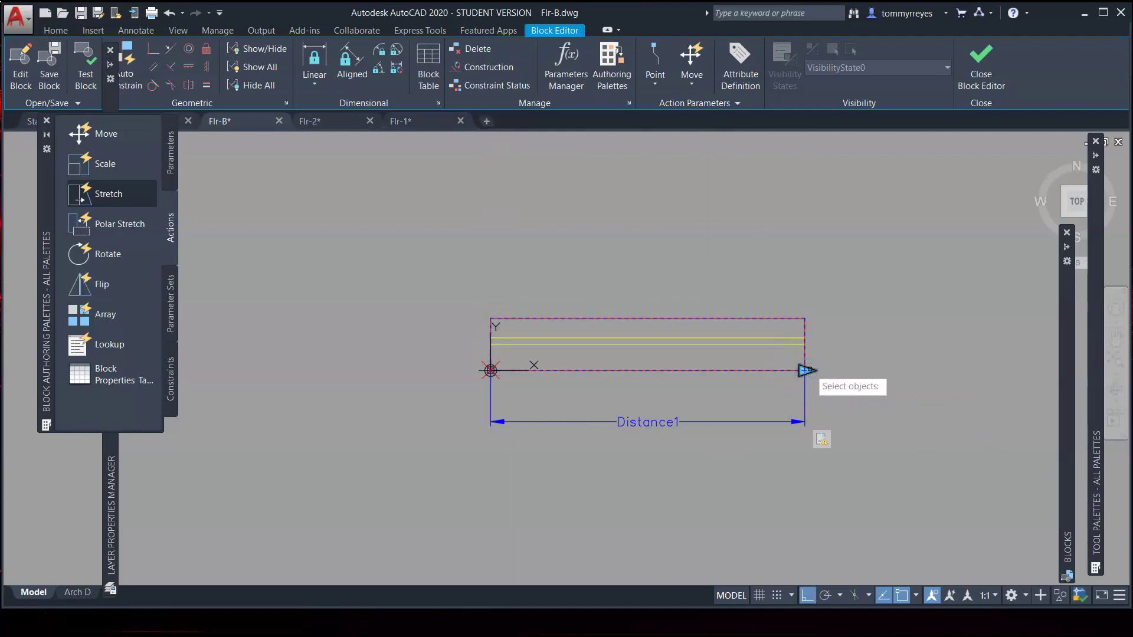
click(837, 297)
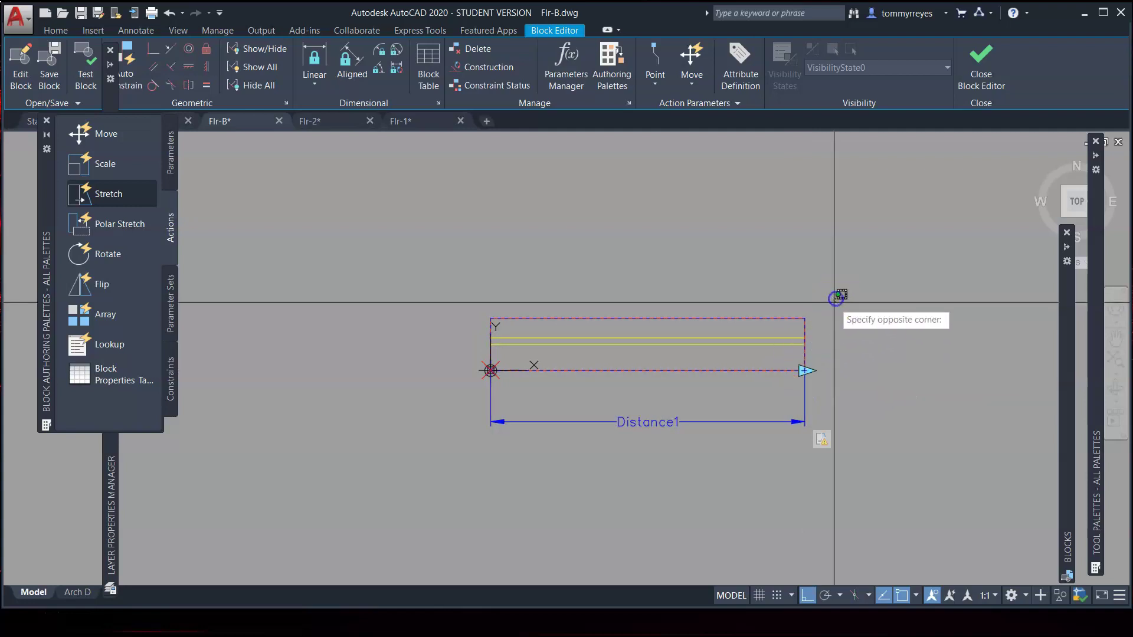
click(747, 353)
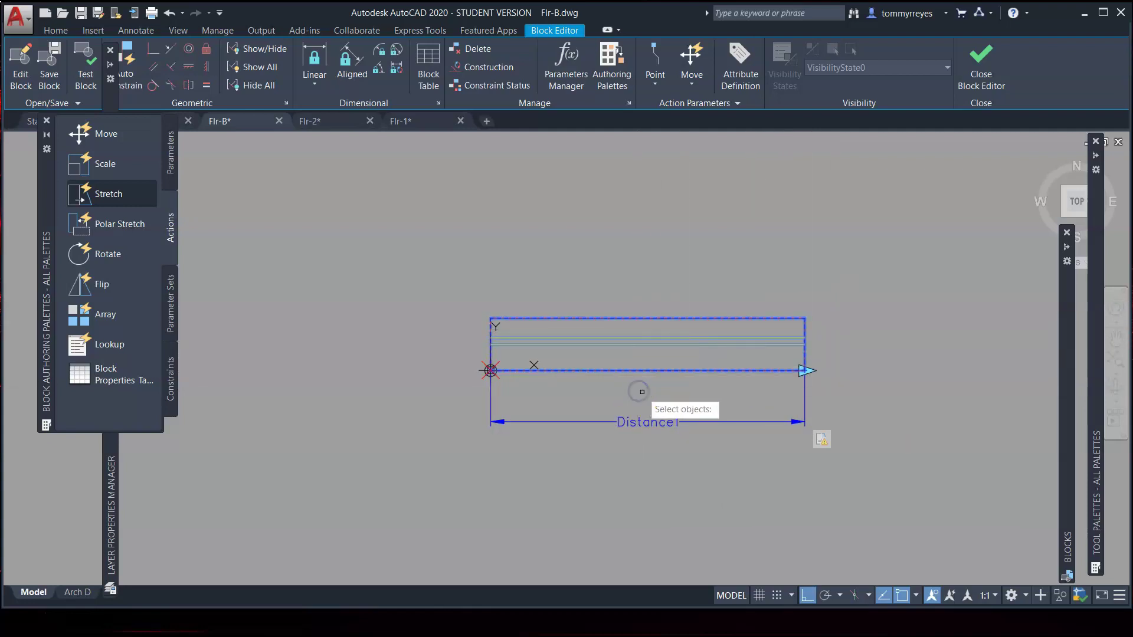
key(Return)
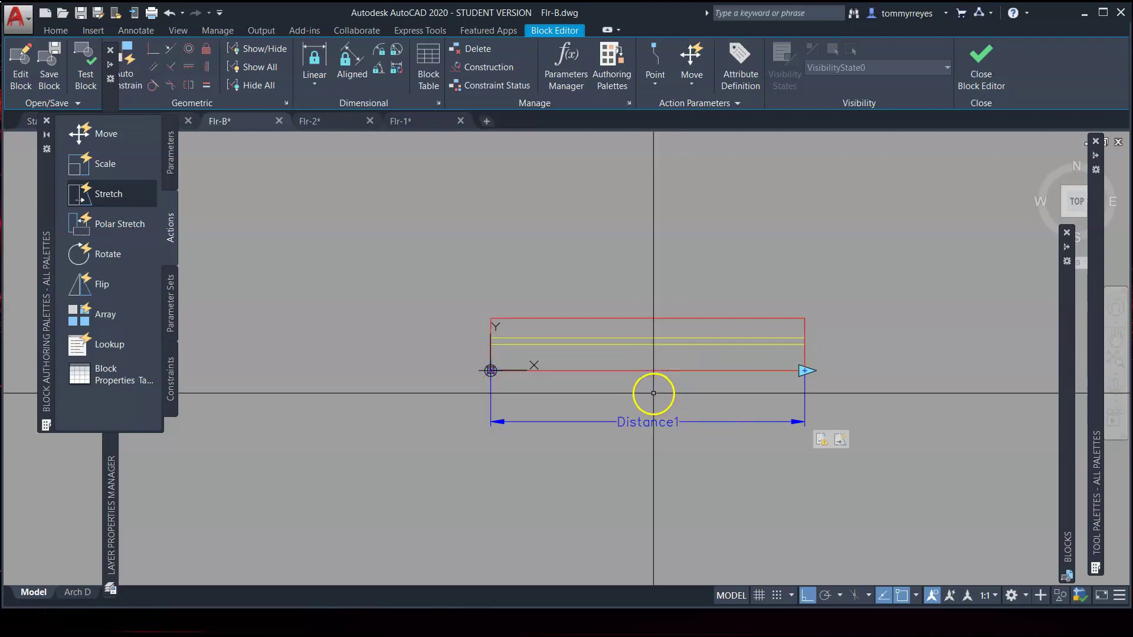
- In a Test Block Window, drag the window's length grip longer and back to its original length
click(86, 64)
click(764, 352)
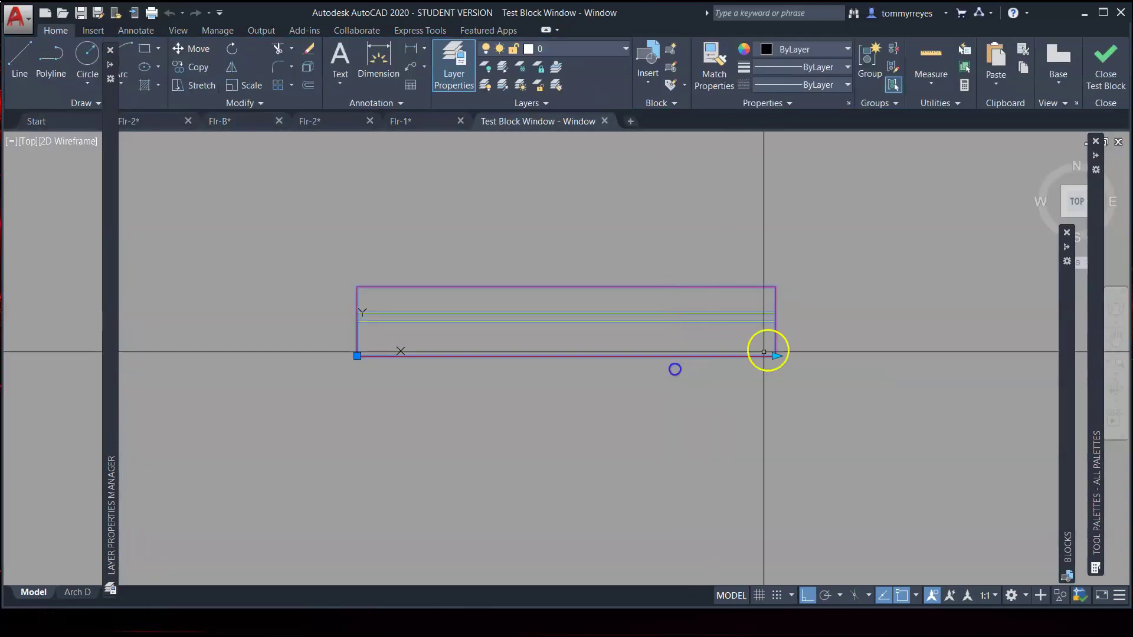
click(777, 356)
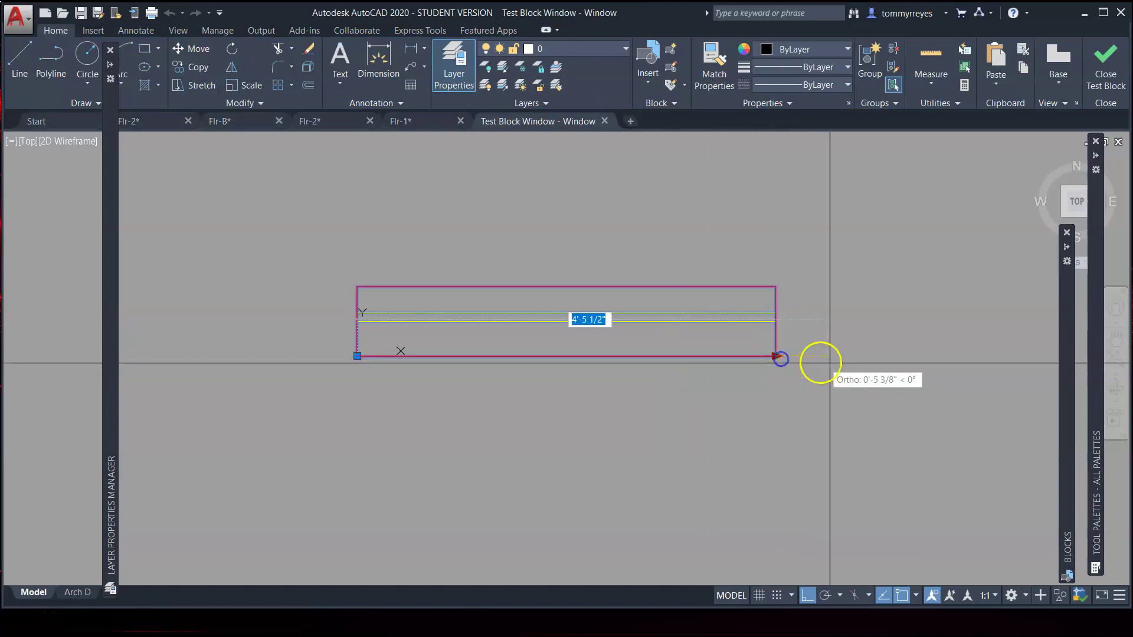
click(921, 370)
click(921, 356)
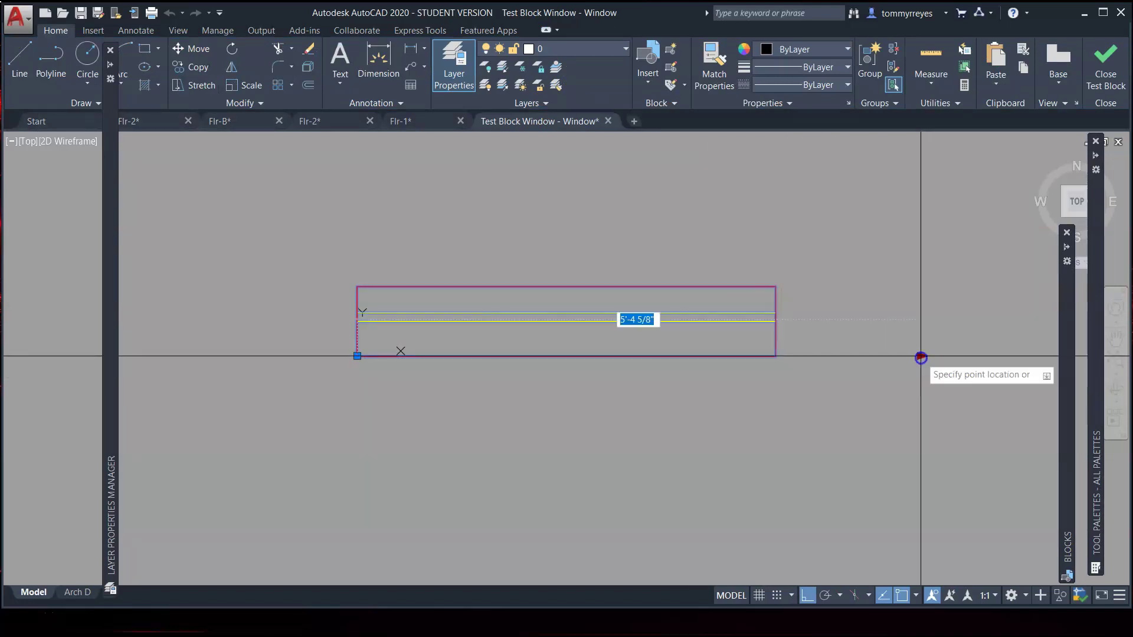
click(776, 354)
click(777, 356)
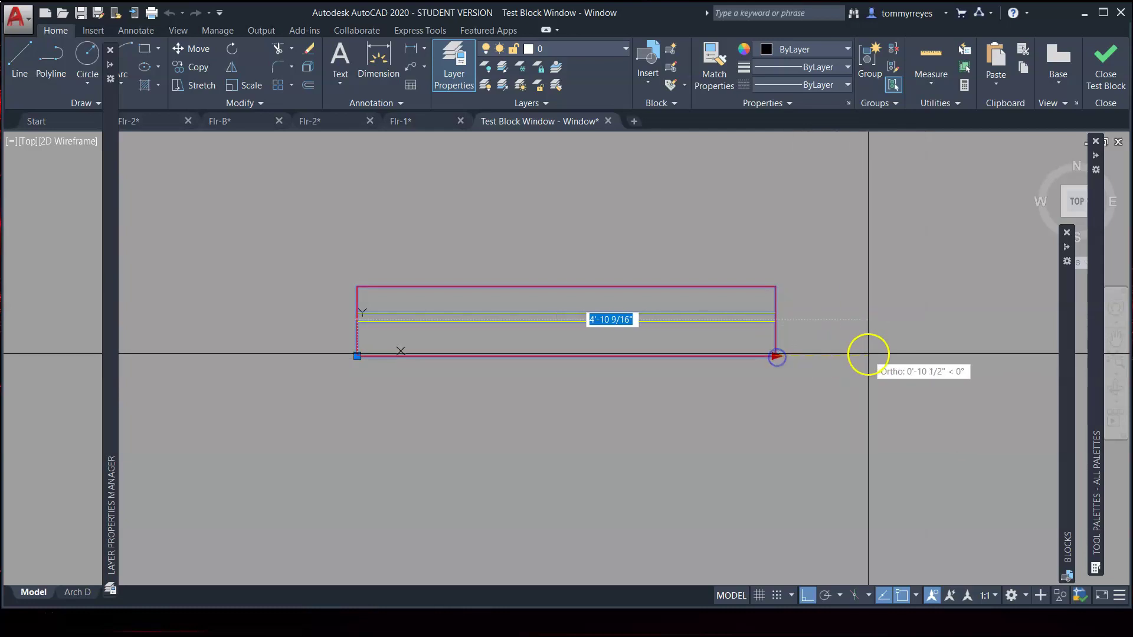
click(868, 354)
click(867, 356)
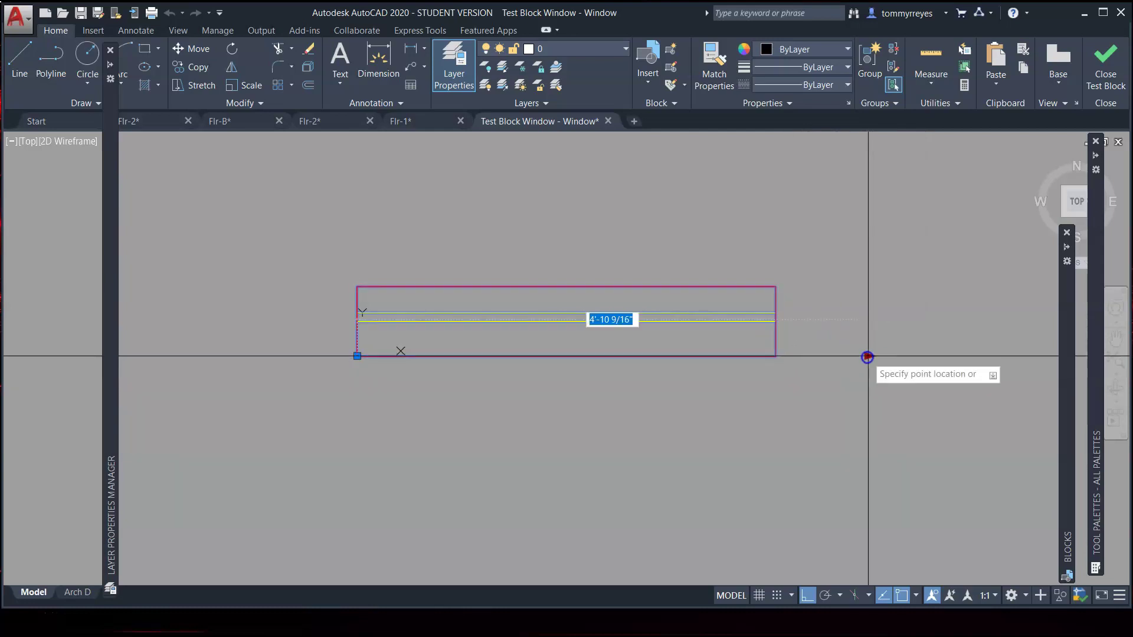
click(776, 355)
key(Escape)
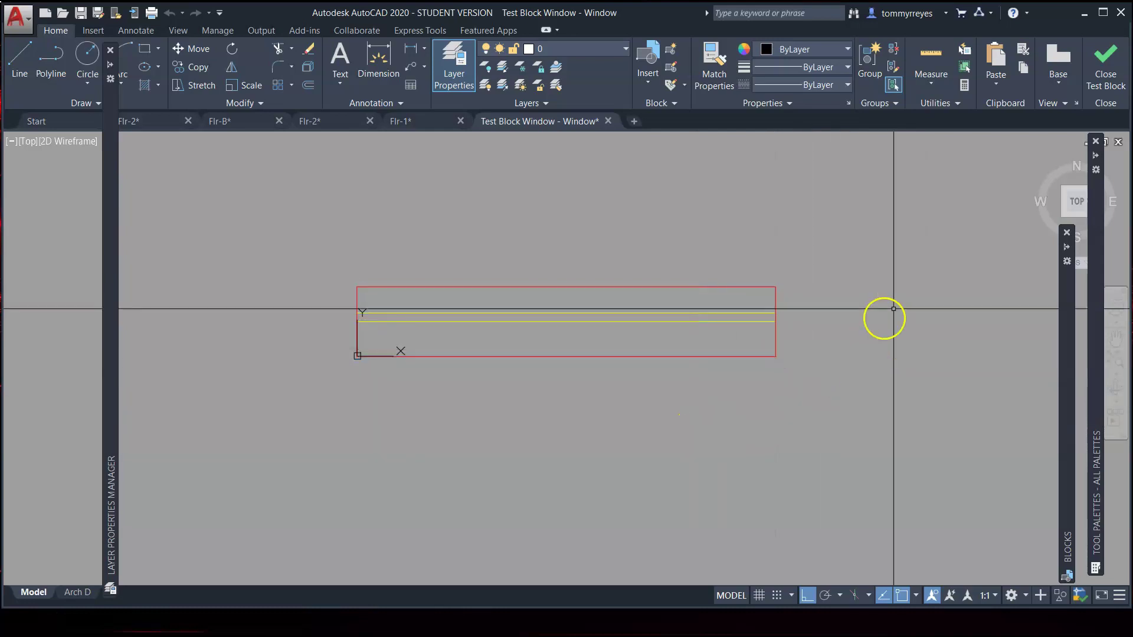
- Close the test window and Block Editor in Flr-B, saving changes to the Window block
click(1099, 75)
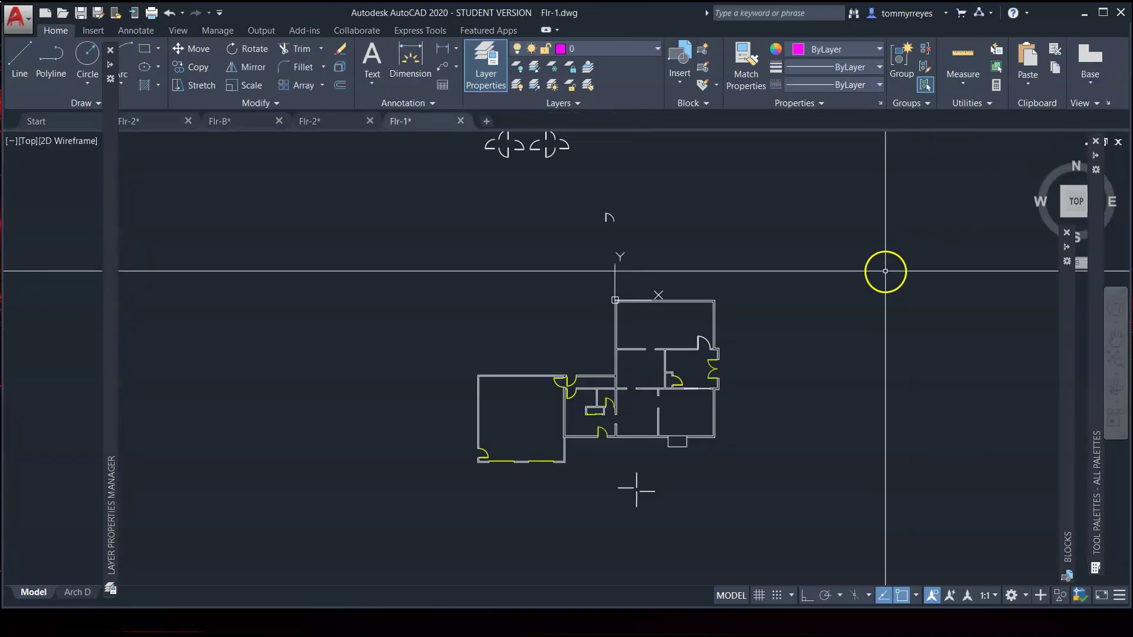
scroll(669, 330, up, 2)
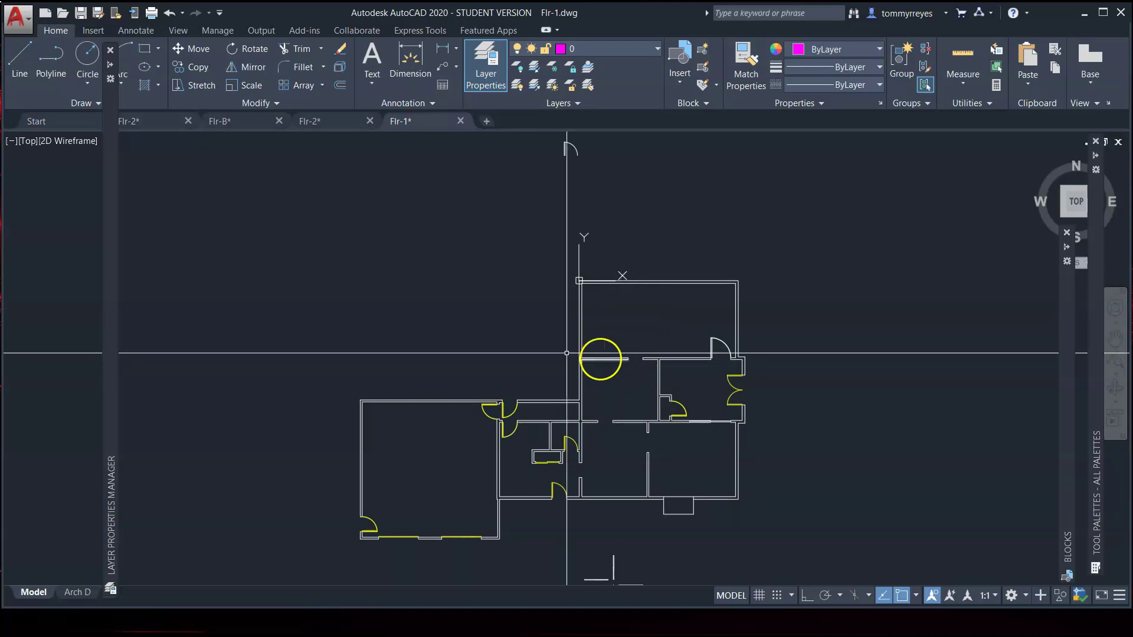
click(234, 123)
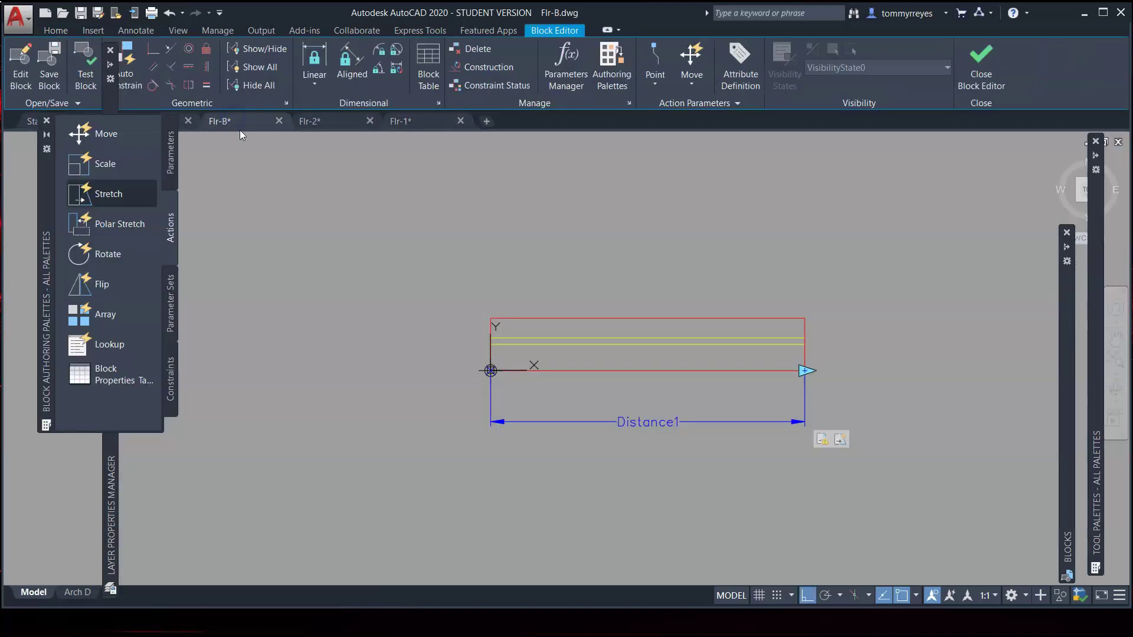
click(984, 74)
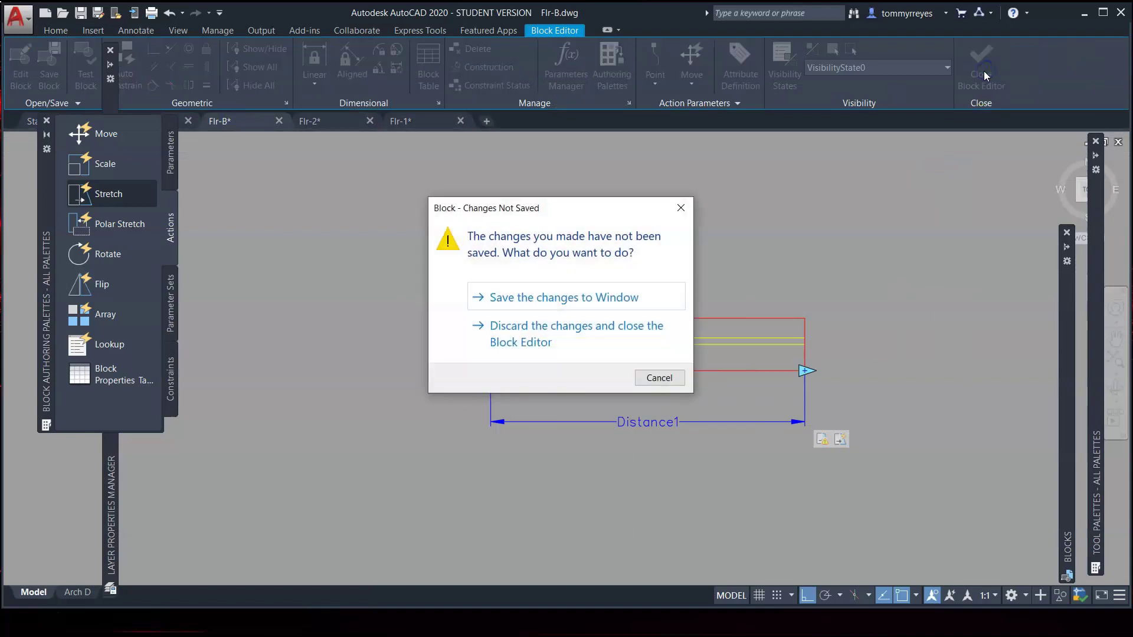
click(620, 289)
click(714, 322)
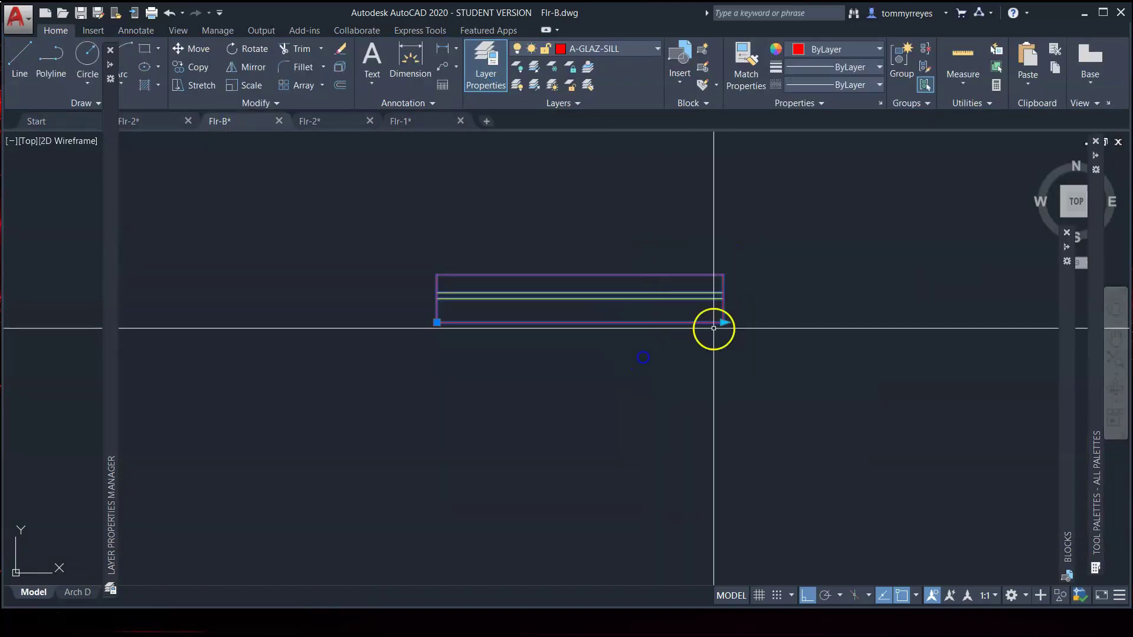
- Try the window's stretch grip in Flr-B, lengthening it and restoring its original length
click(725, 323)
click(816, 327)
click(818, 323)
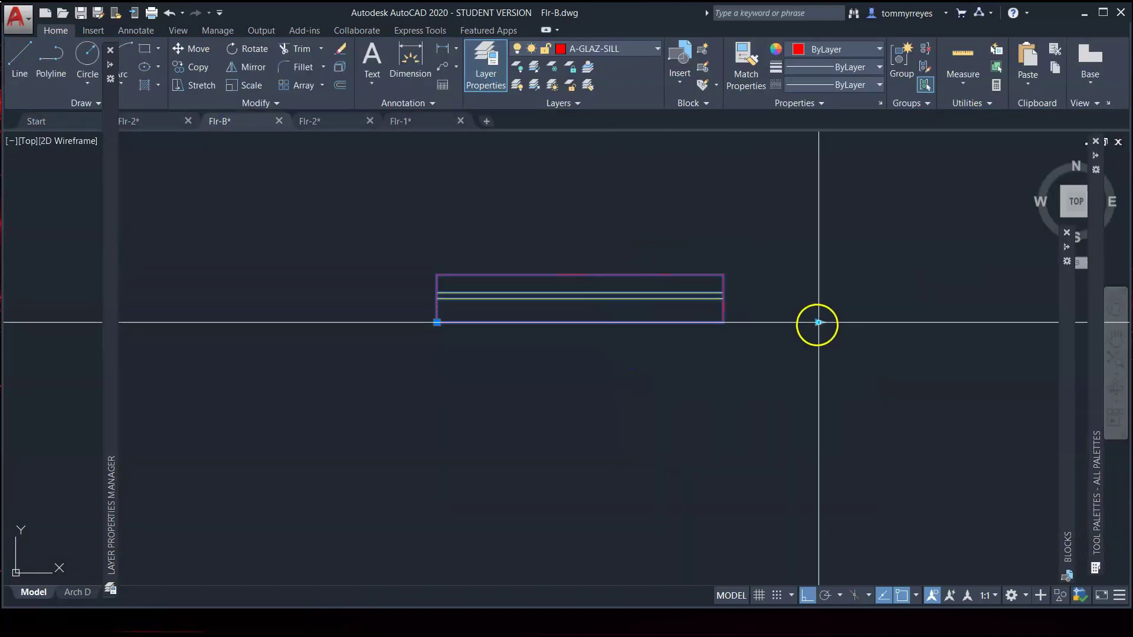
click(724, 323)
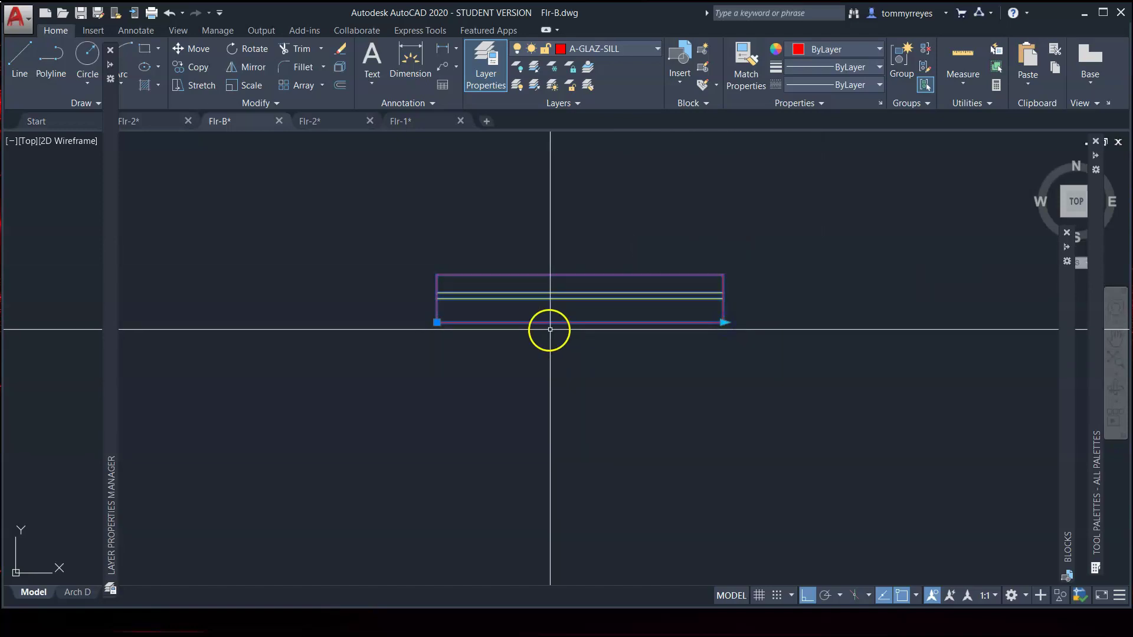
scroll(588, 358, down, 5)
scroll(588, 359, up, 4)
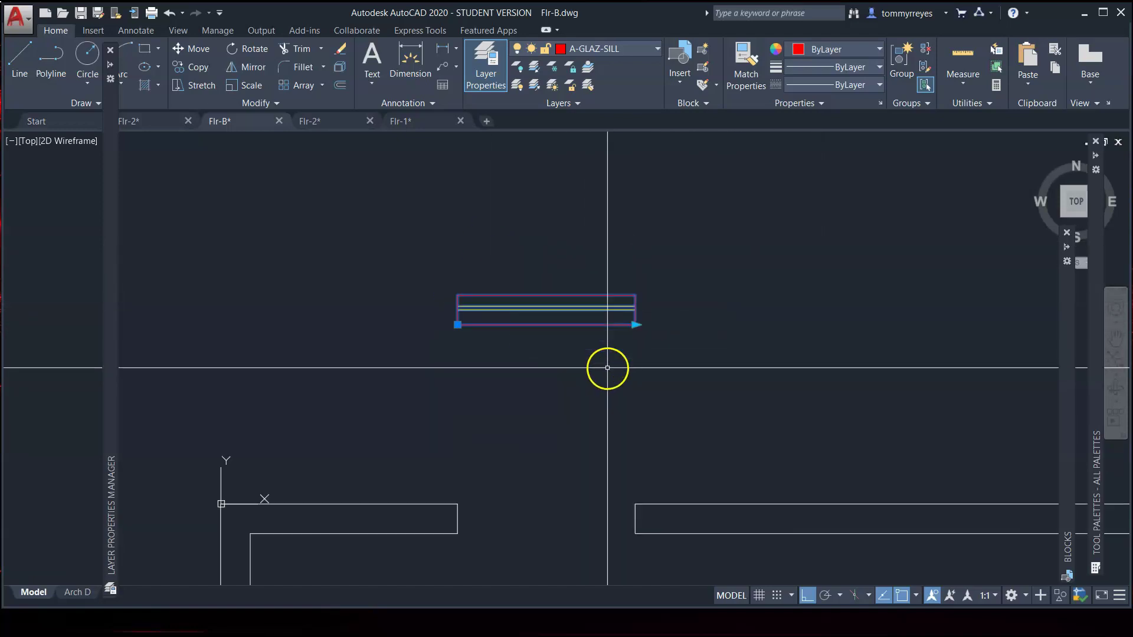
- Copy the sill window block from its lower-left corner into both top-wall openings
click(678, 246)
click(548, 370)
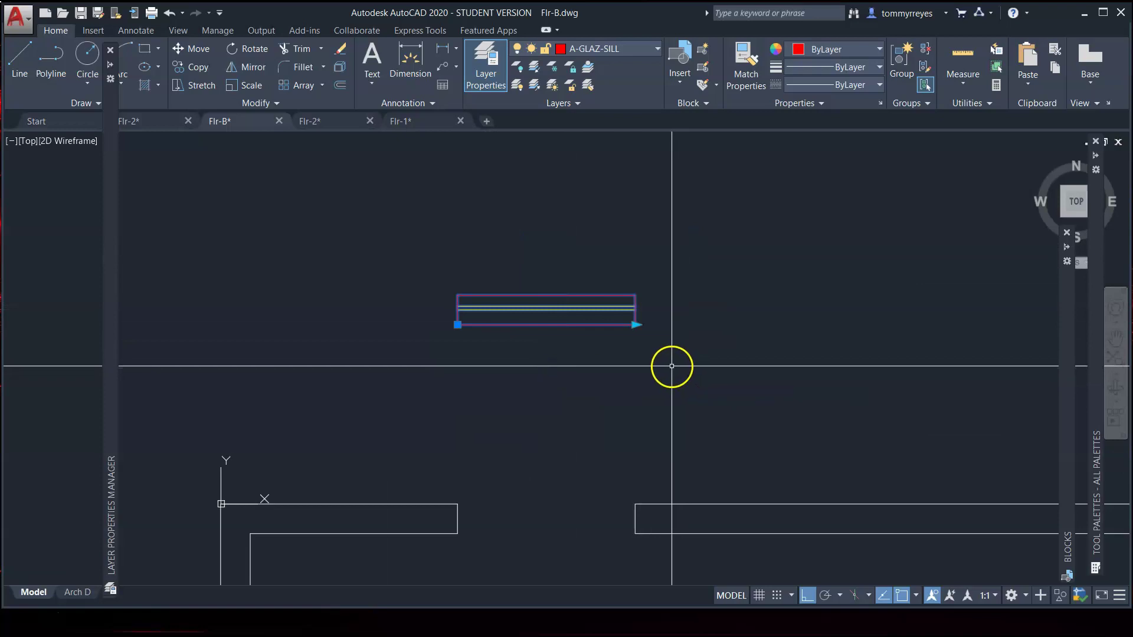
text(o)
key(Return)
click(457, 325)
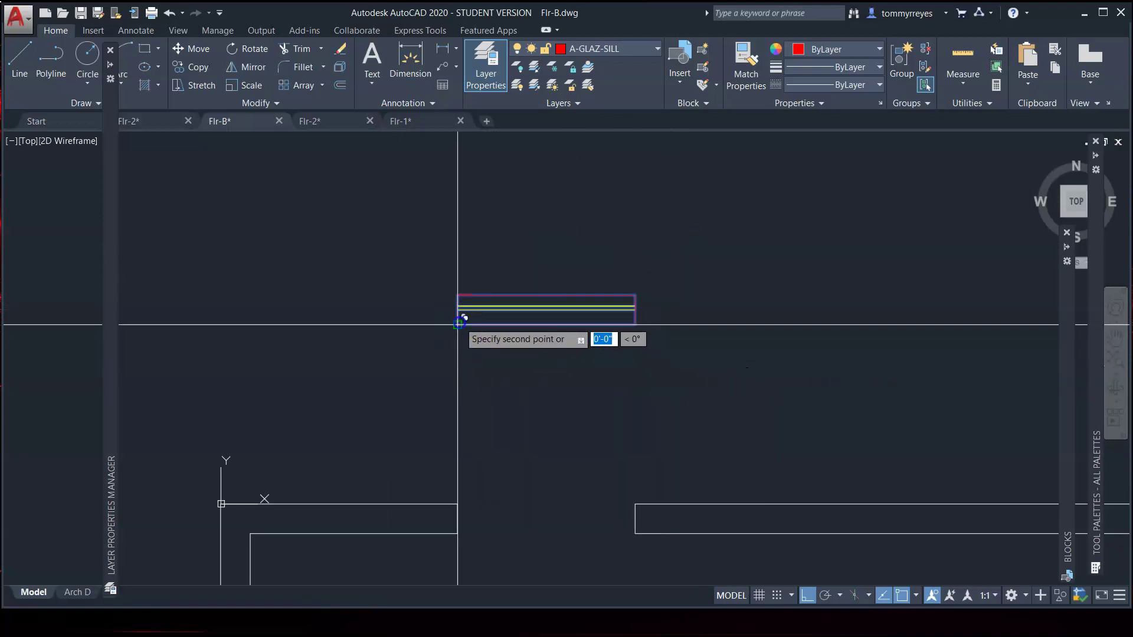
click(455, 528)
scroll(339, 407, down, 5)
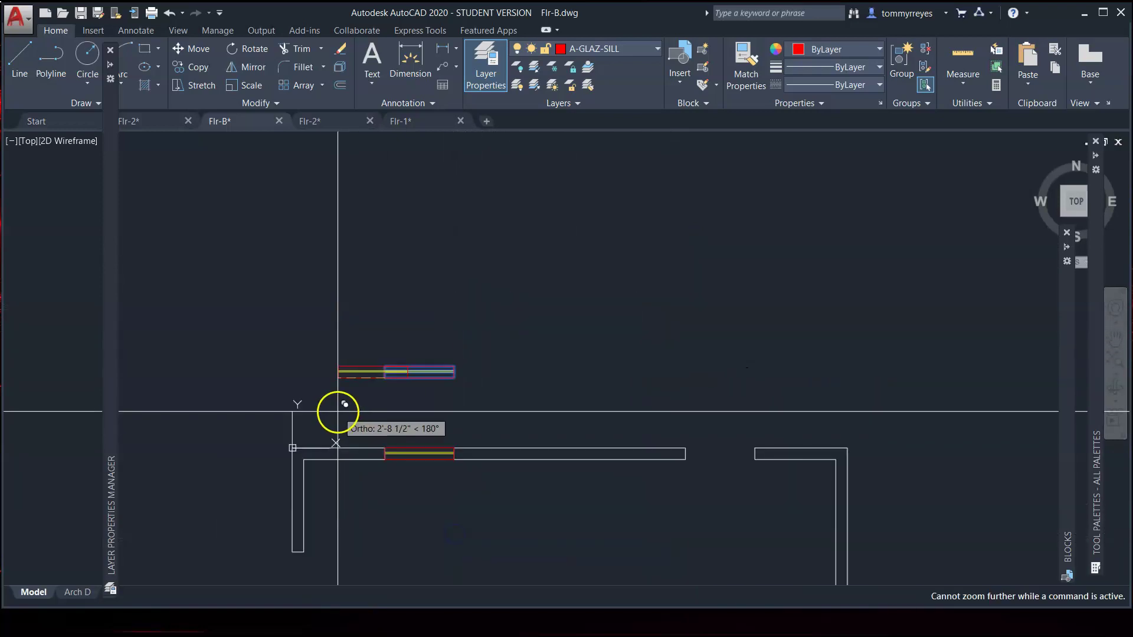
click(687, 458)
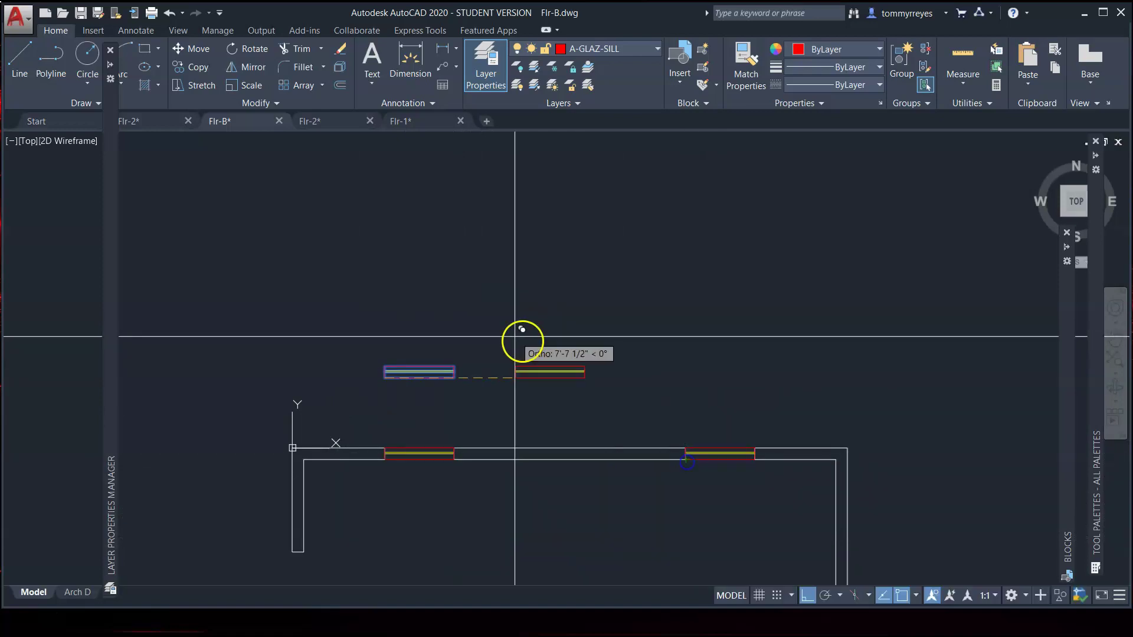
key(Escape)
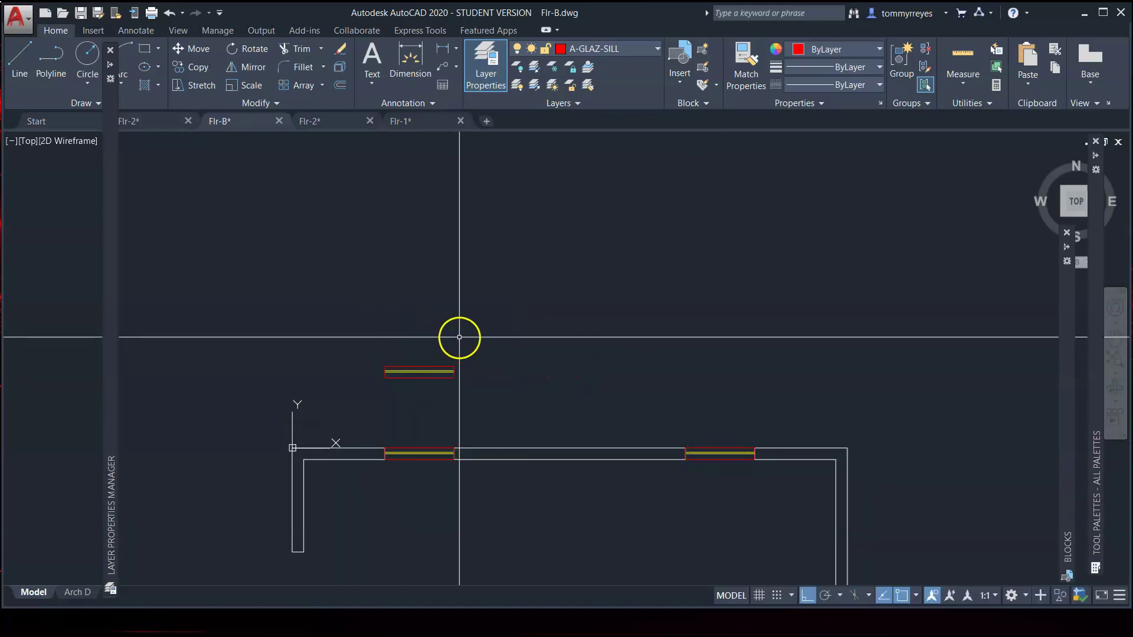
scroll(396, 392, up, 4)
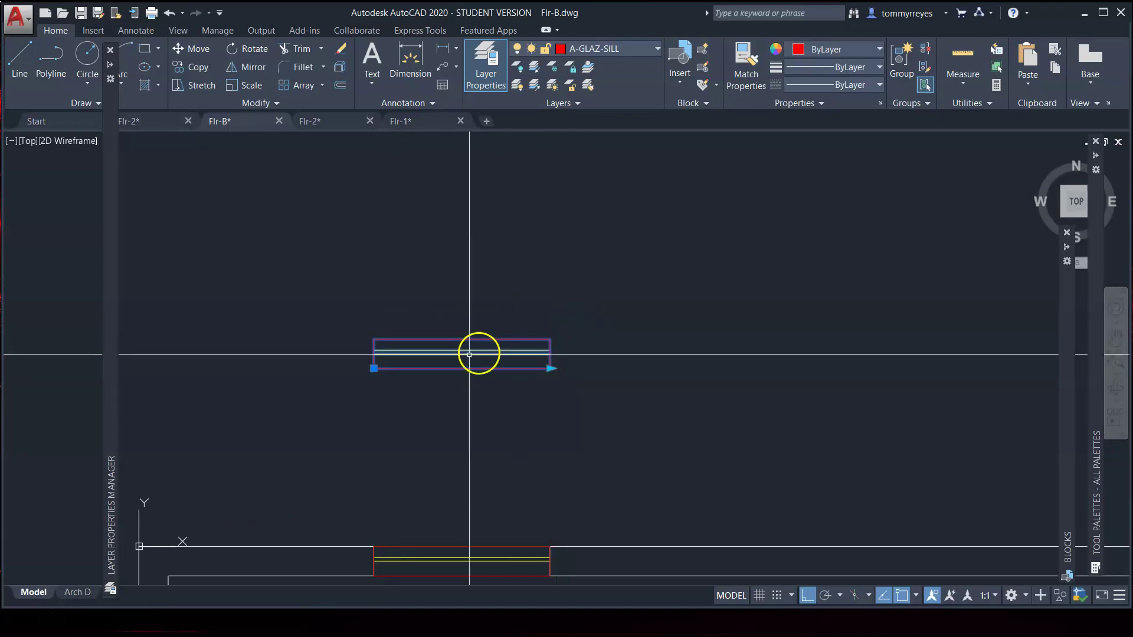
scroll(407, 349, up, 4)
key(Escape)
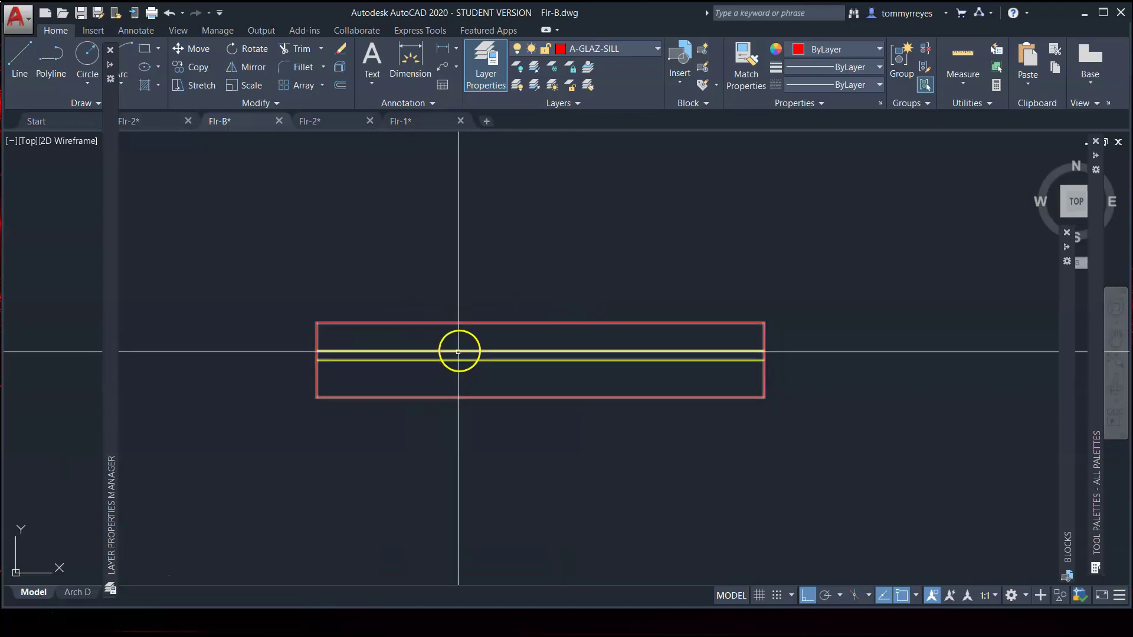
click(317, 359)
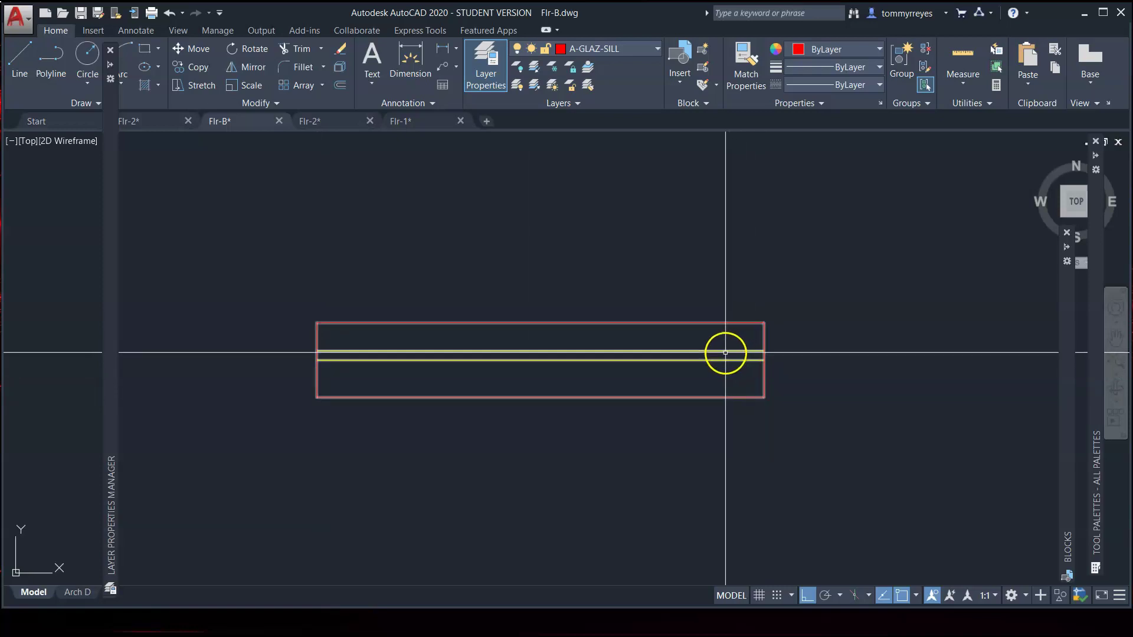
- Copy the window block to the lower end of the plan's left wall
click(485, 405)
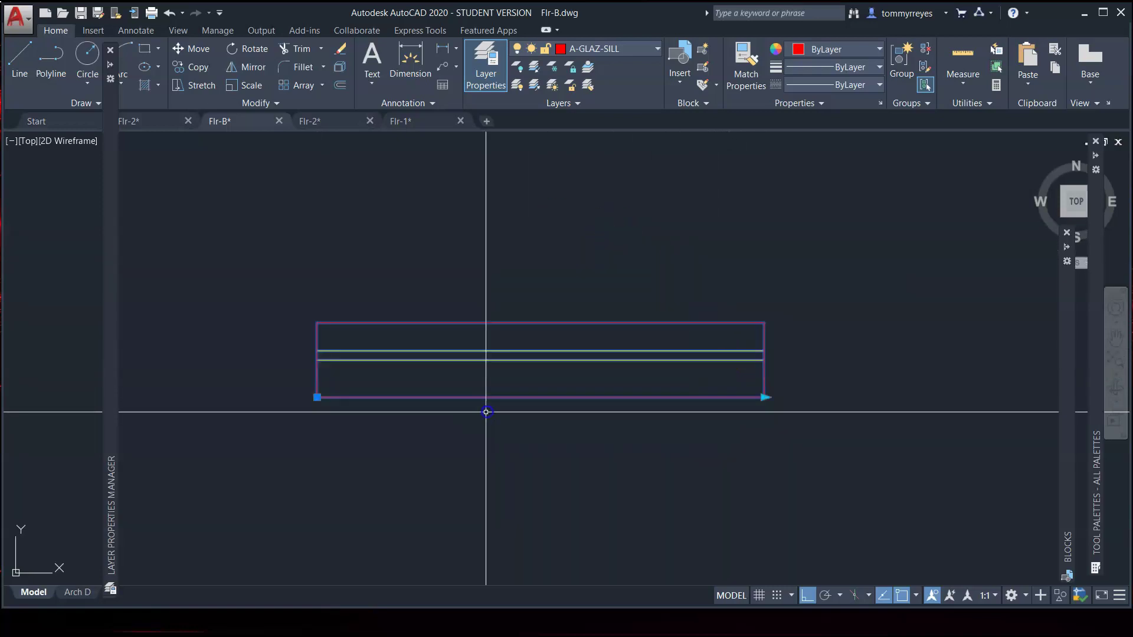
text(co)
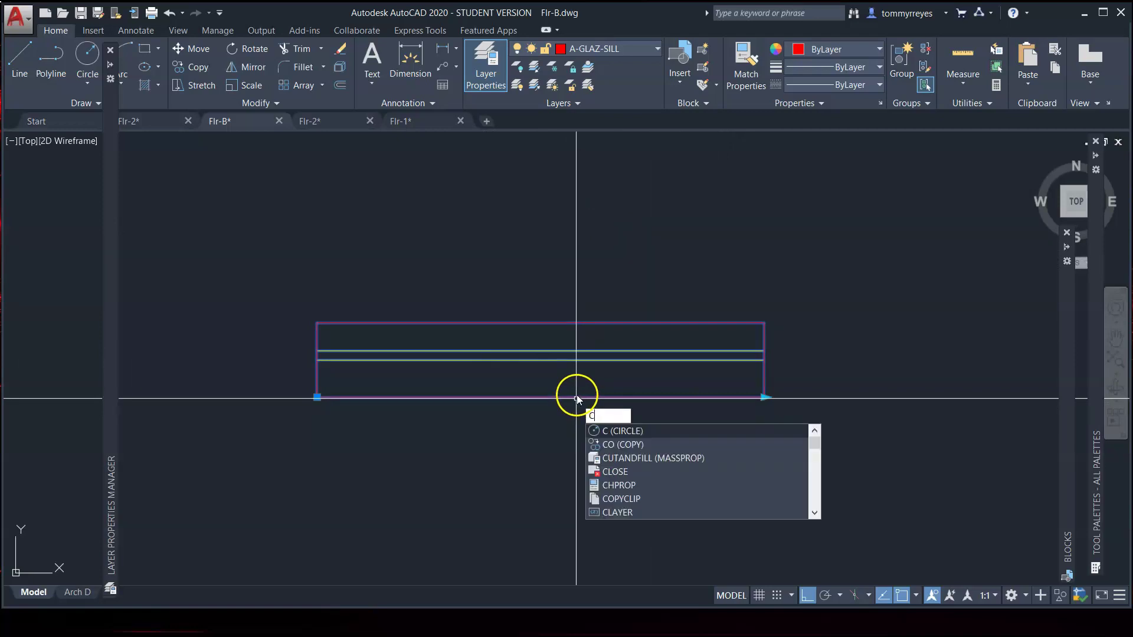
key(Return)
scroll(324, 391, down, 5)
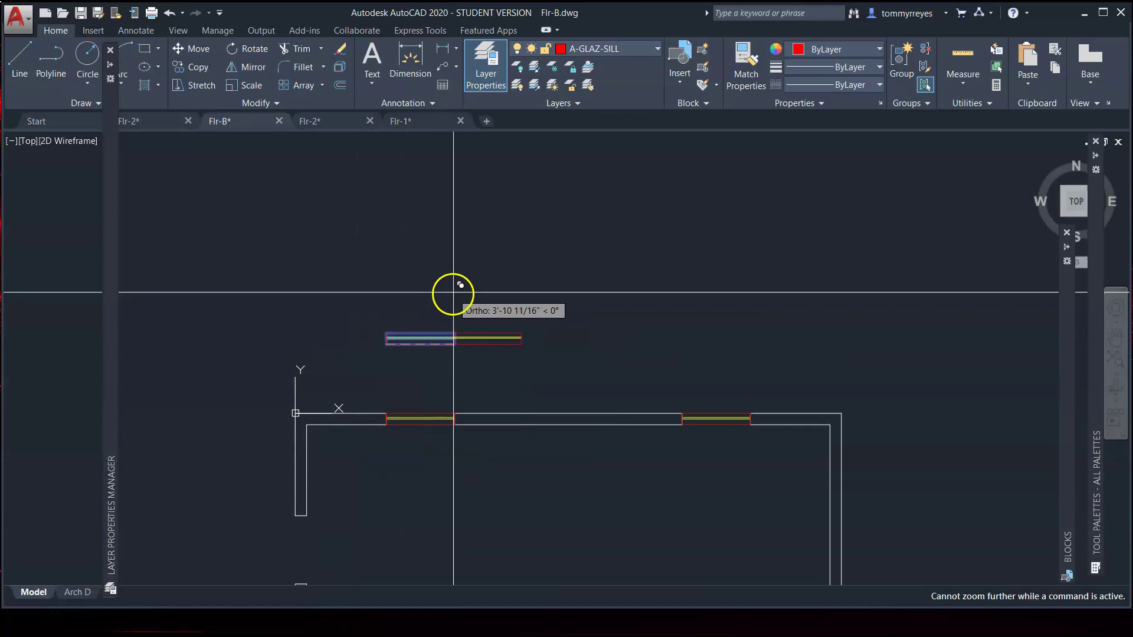
middle_drag(615, 219, 636, 177)
scroll(637, 178, up, 2)
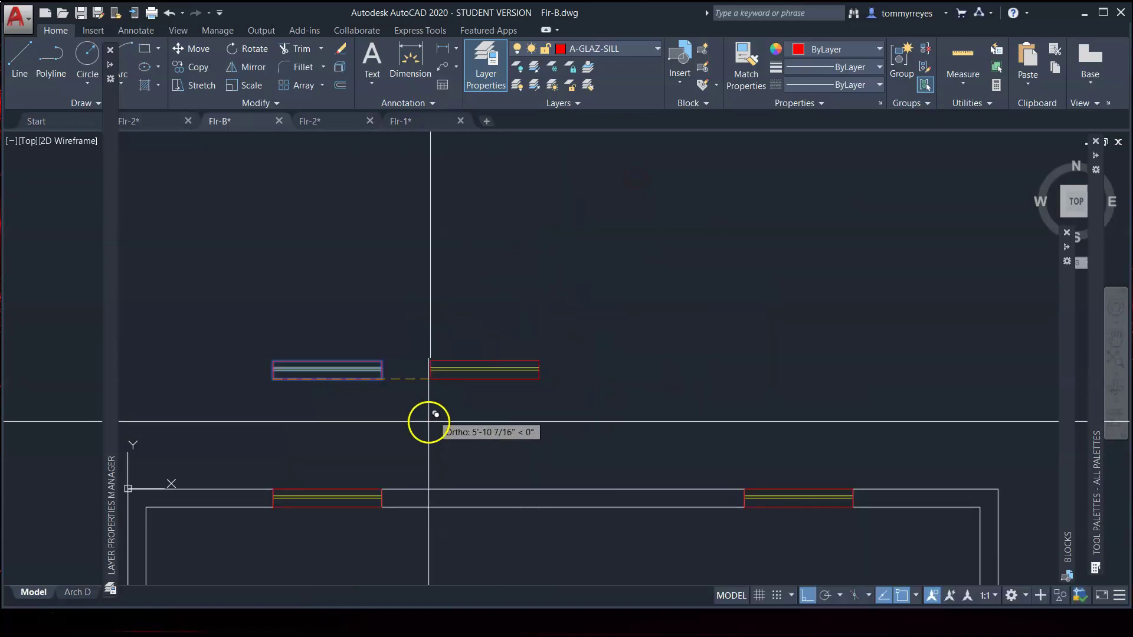
middle_drag(527, 341, 670, 170)
middle_drag(430, 460, 511, 379)
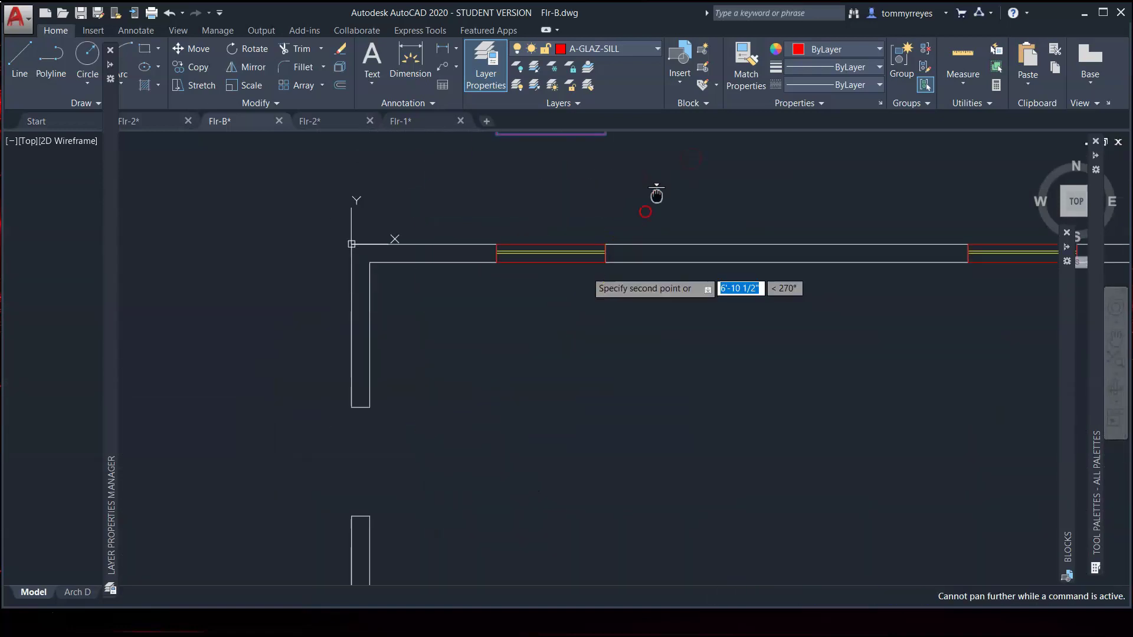
click(372, 519)
- Rotate the copied window 90° about its left end so it stands vertical
click(452, 531)
text(r)
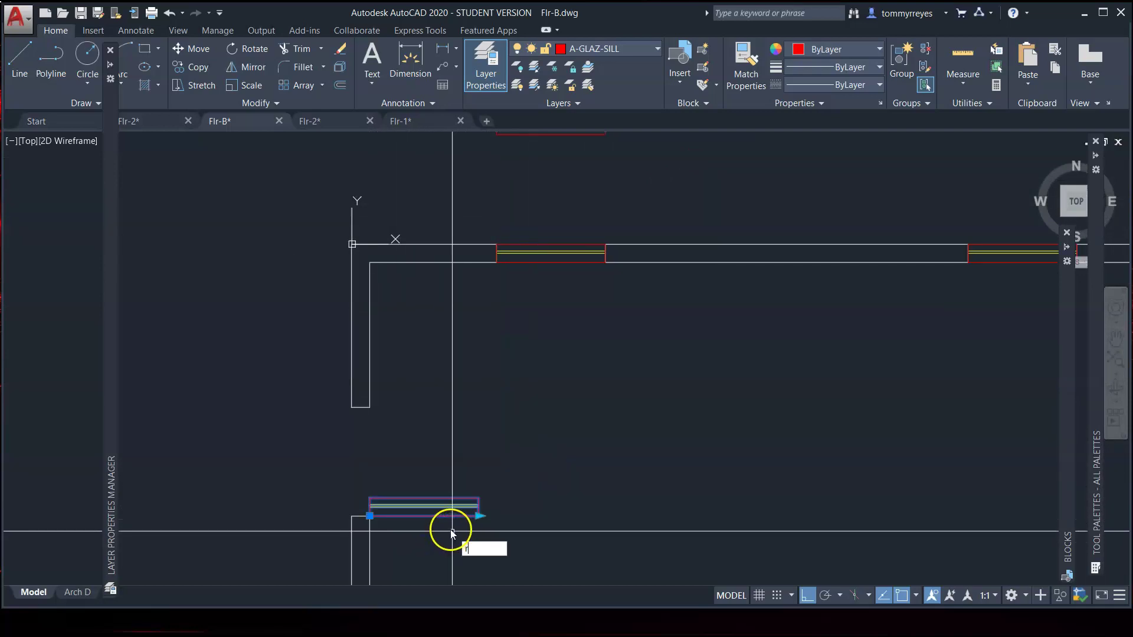
text(o)
key(Return)
click(369, 517)
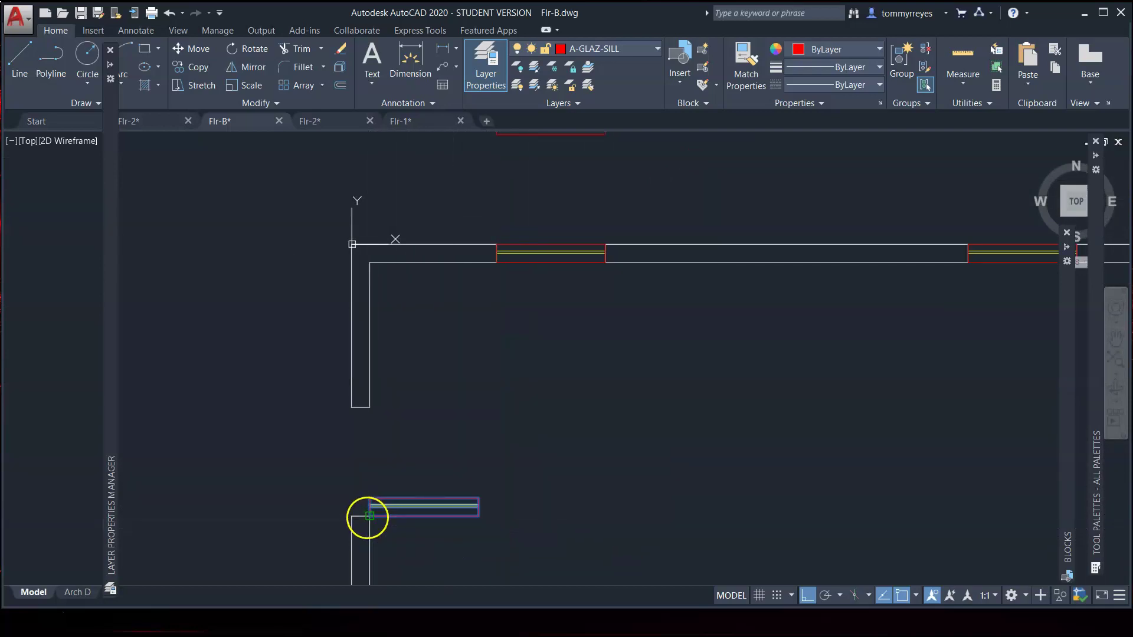
click(375, 416)
scroll(419, 402, down, 4)
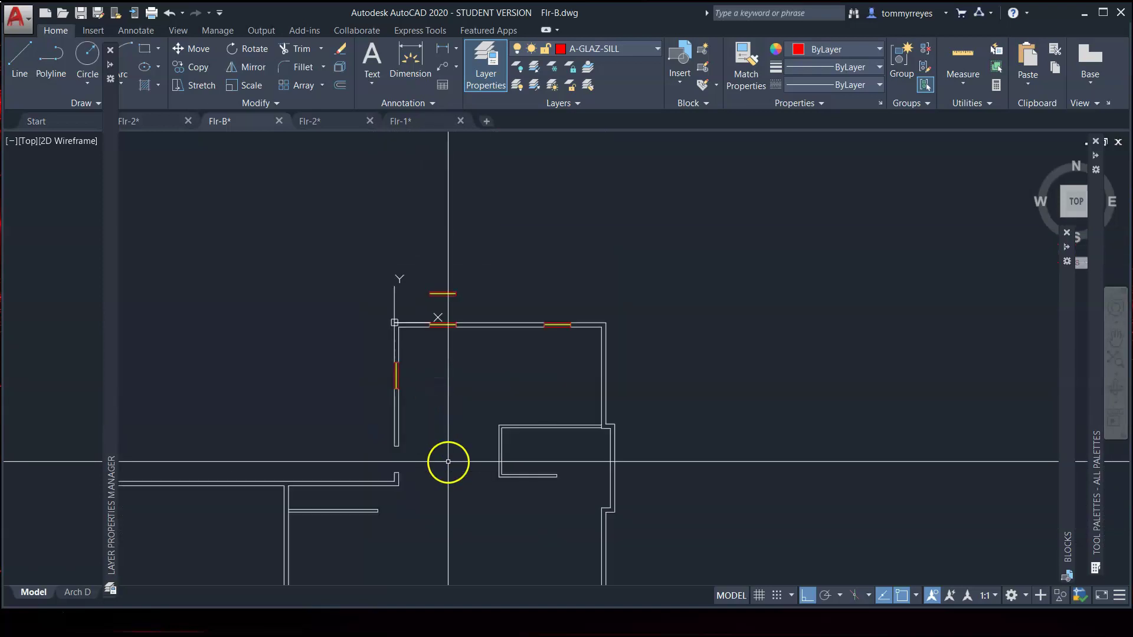
scroll(401, 396, up, 4)
- Start copying the vertical window downward along the left wall
click(403, 360)
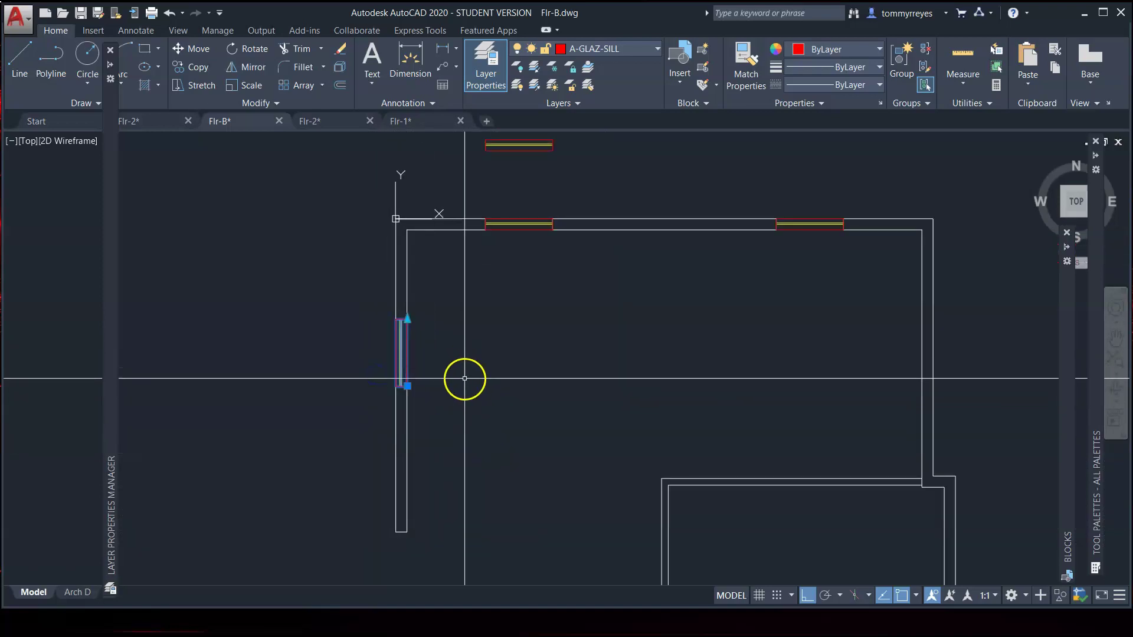
text(co)
key(Return)
click(406, 386)
scroll(409, 382, down, 6)
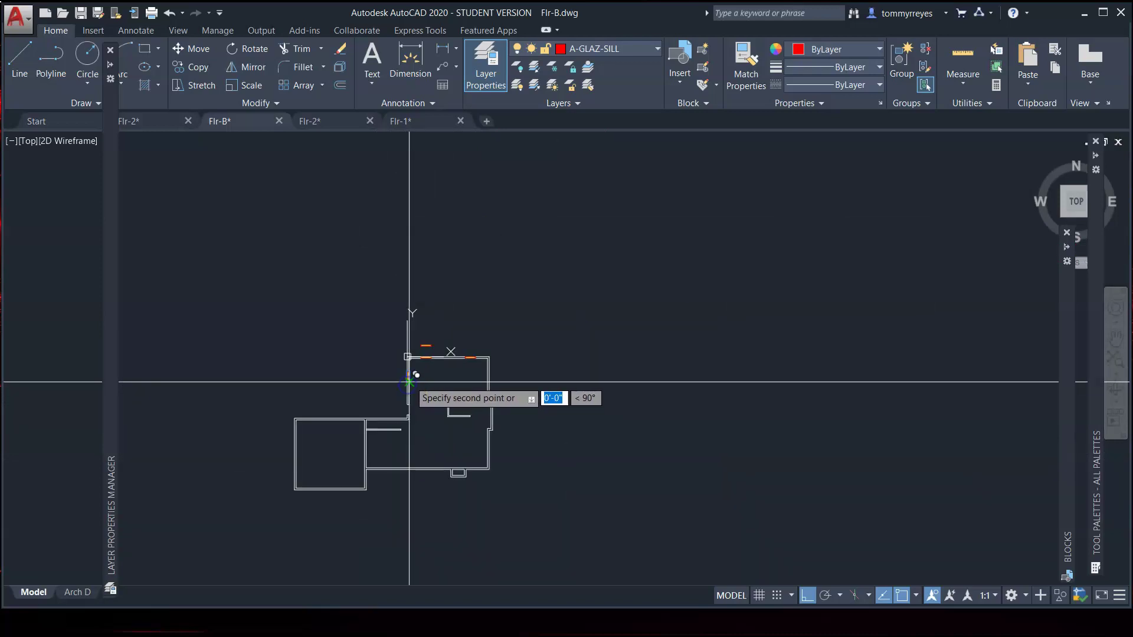
scroll(402, 407, up, 8)
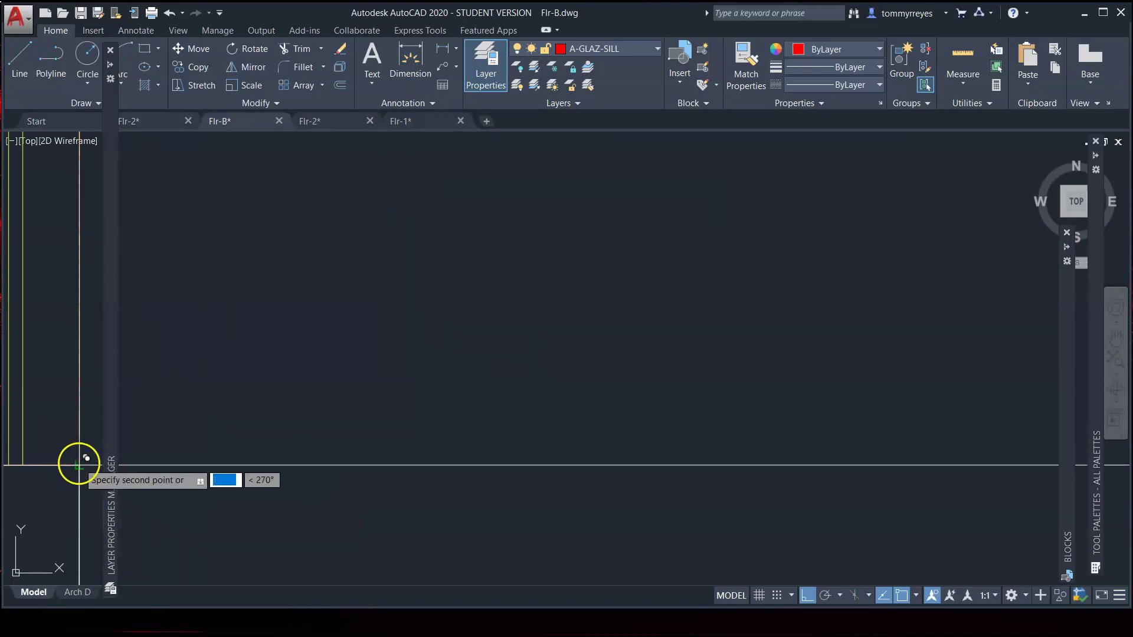
scroll(431, 442, down, 8)
scroll(510, 440, down, 3)
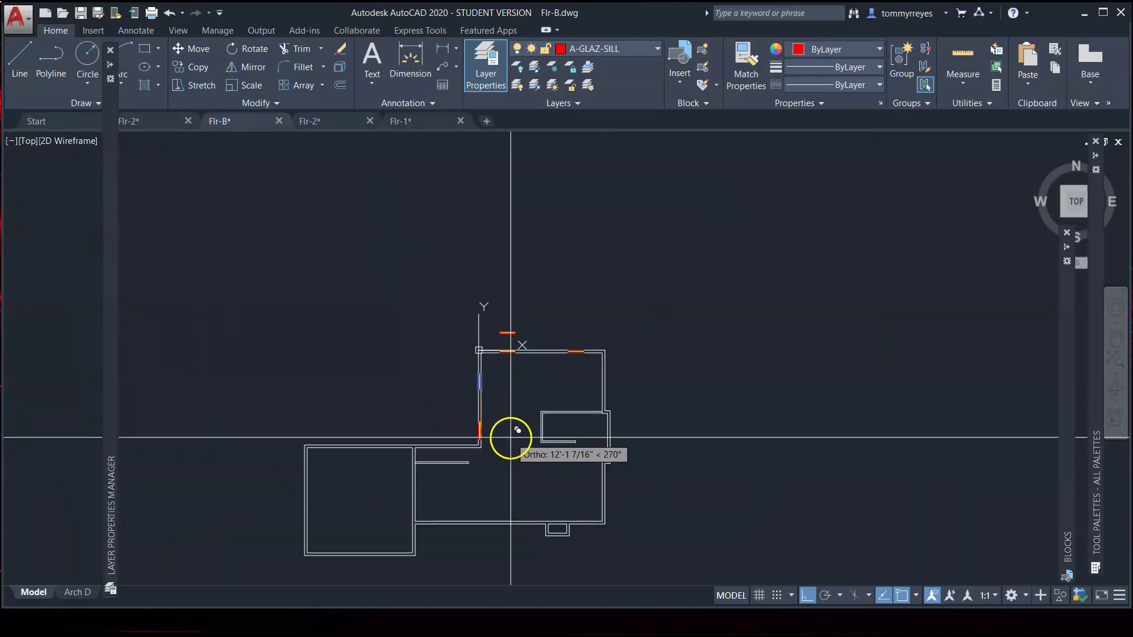
scroll(510, 438, up, 4)
scroll(511, 450, down, 2)
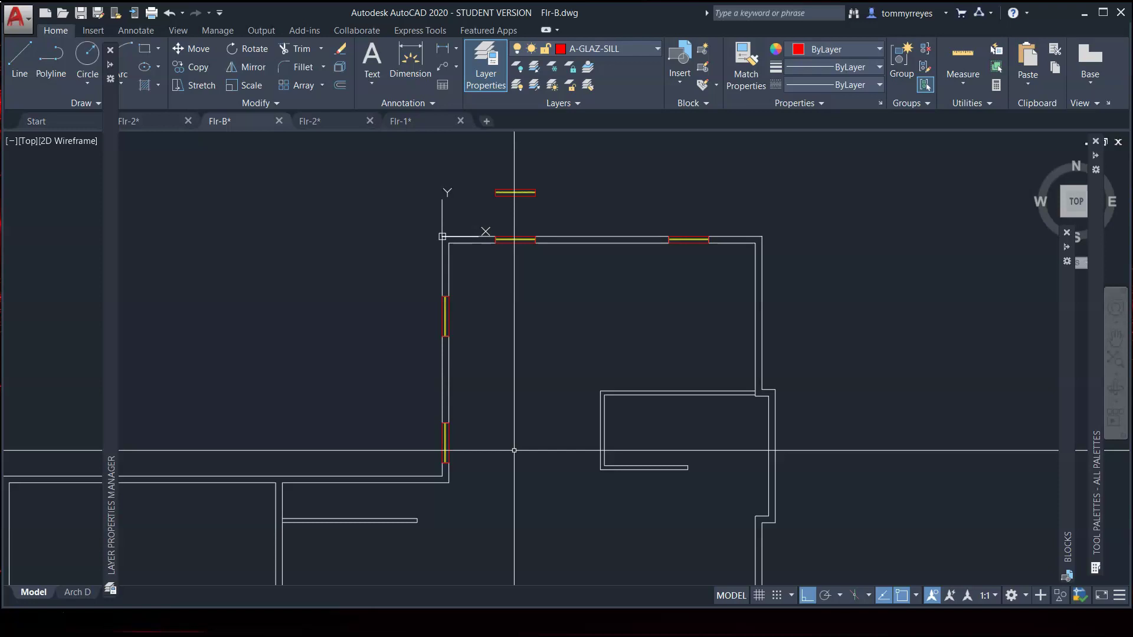
- Copy the window above the plan 4'-0" to the right, end to end with the original
scroll(530, 185, up, 4)
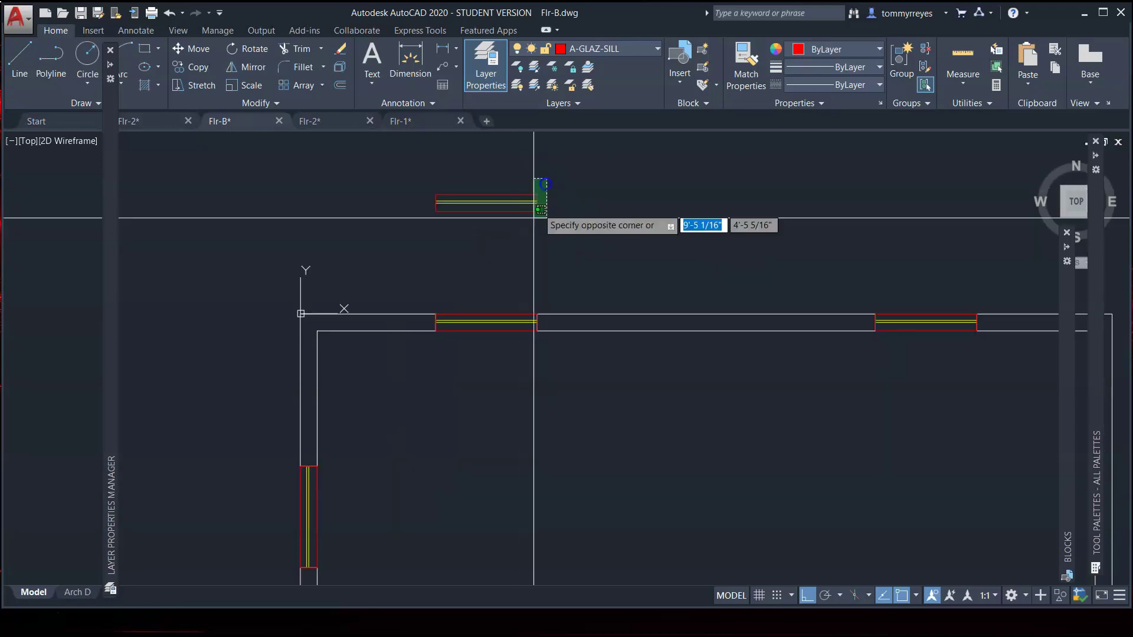
click(534, 212)
text(Co)
key(Return)
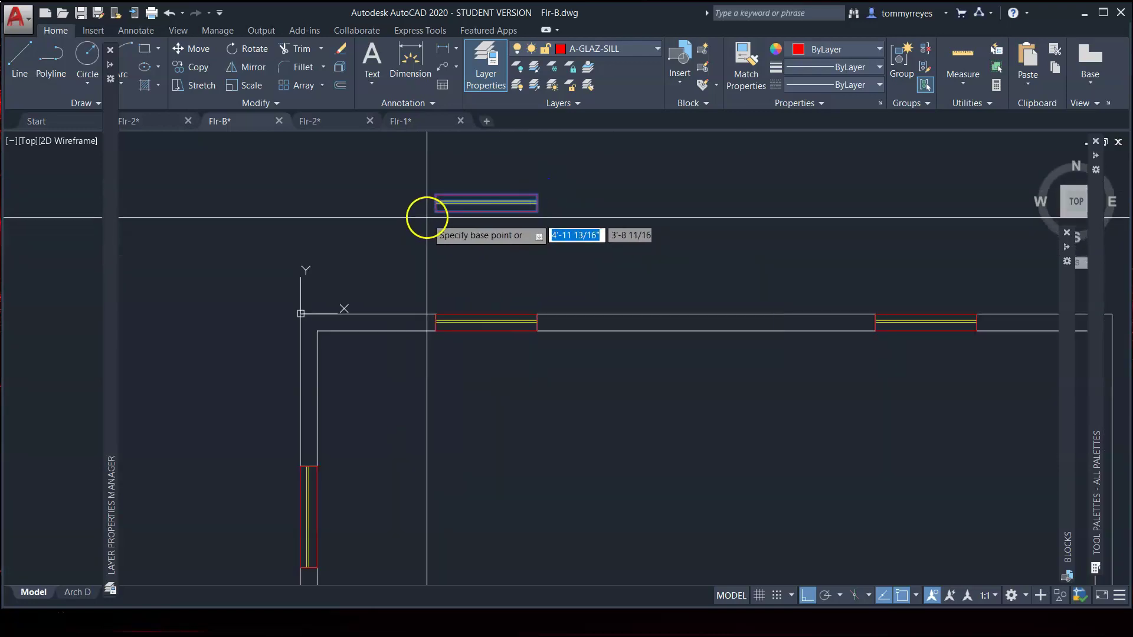
click(436, 211)
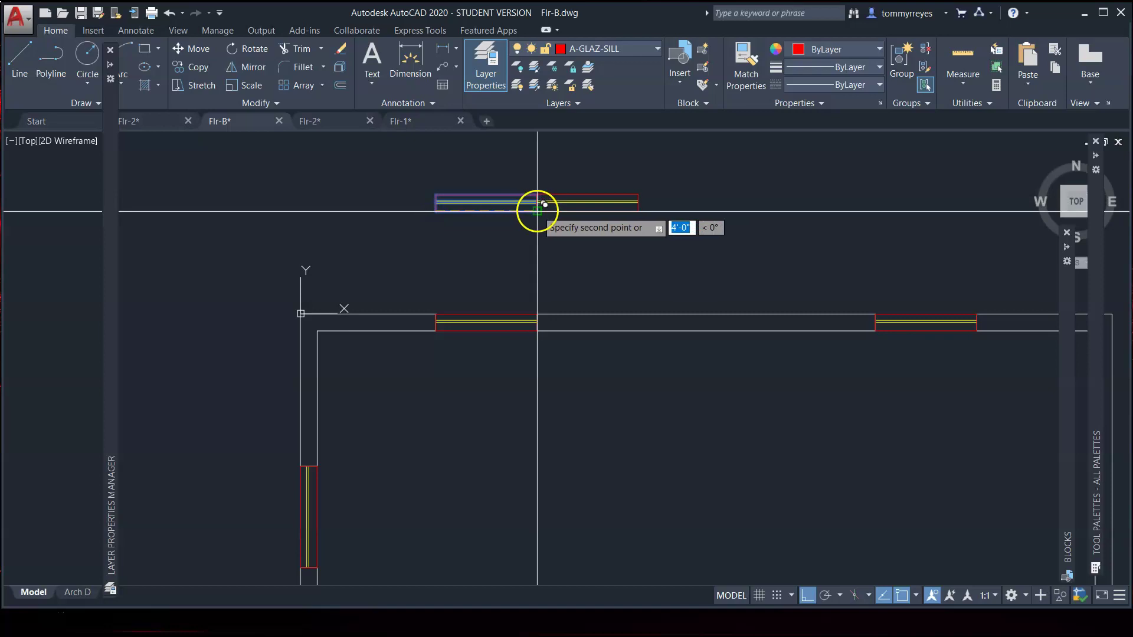
click(536, 211)
key(Escape)
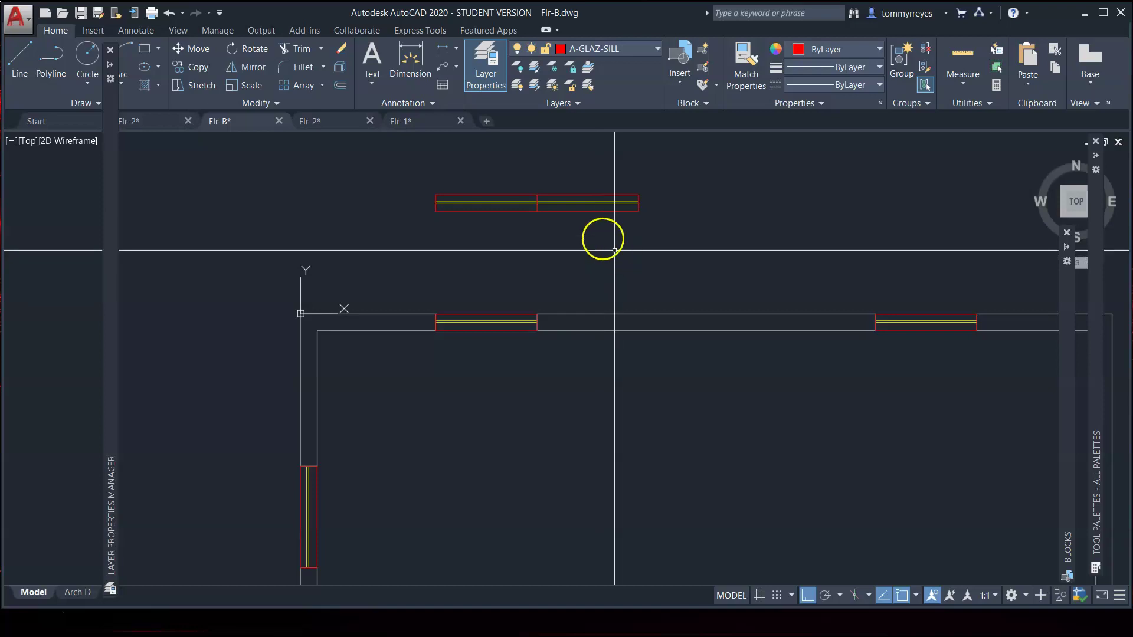
click(693, 172)
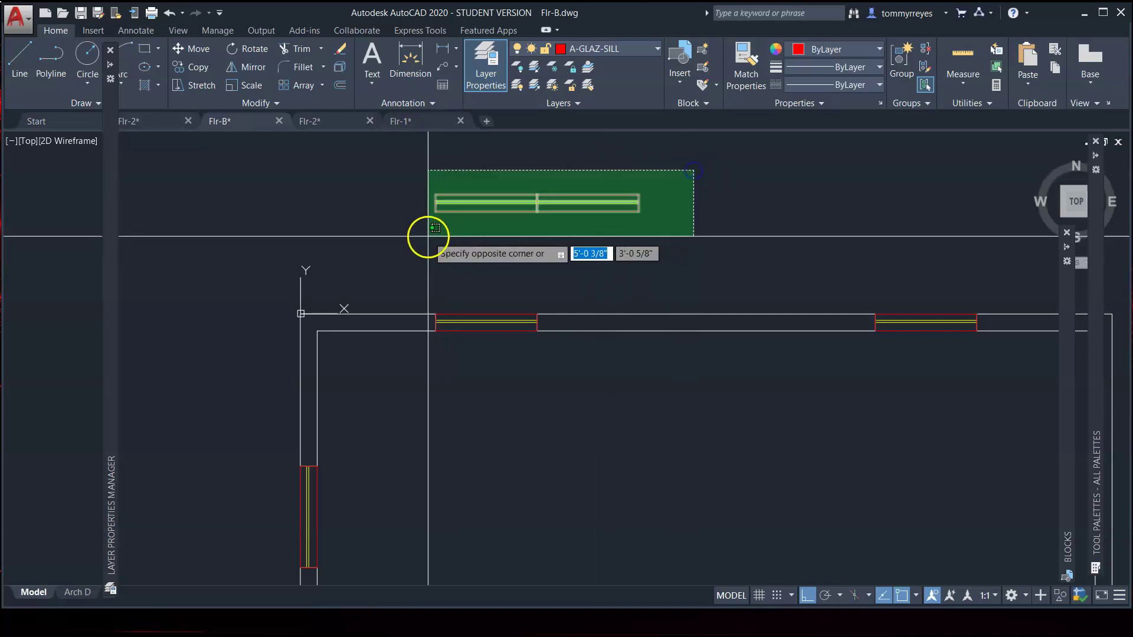